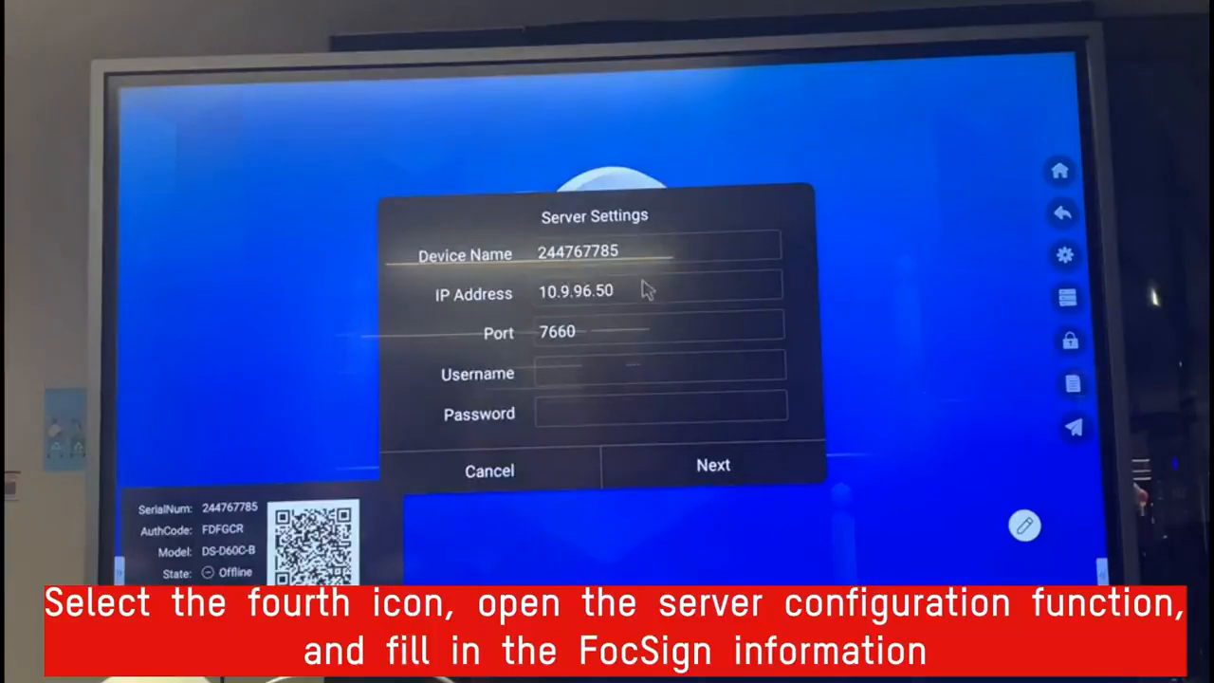
Re-enter the server IP address as 10.9.96.50 in the signage device's server settings
click(641, 292)
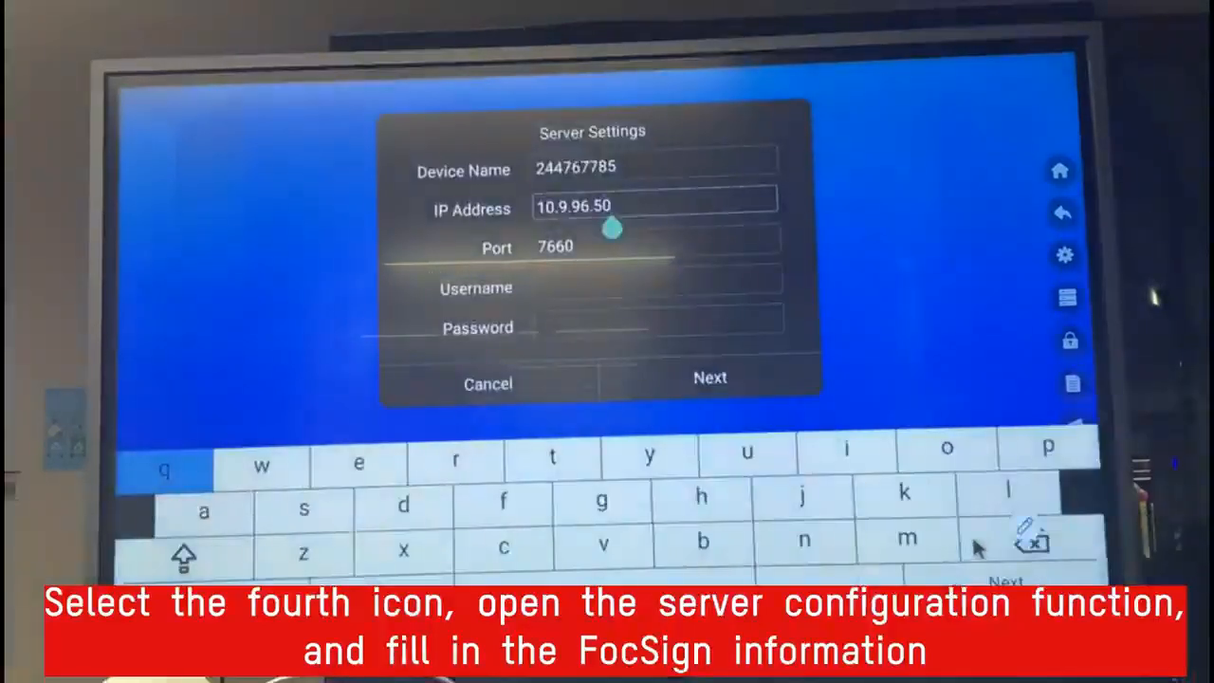
key(BackSpace)
key(BackSpace)
key(BackSpace)
key(BackSpace)
key(BackSpace)
key(BackSpace)
key(BackSpace)
key(BackSpace)
key(BackSpace)
key(BackSpace)
click(397, 569)
text(10.9)
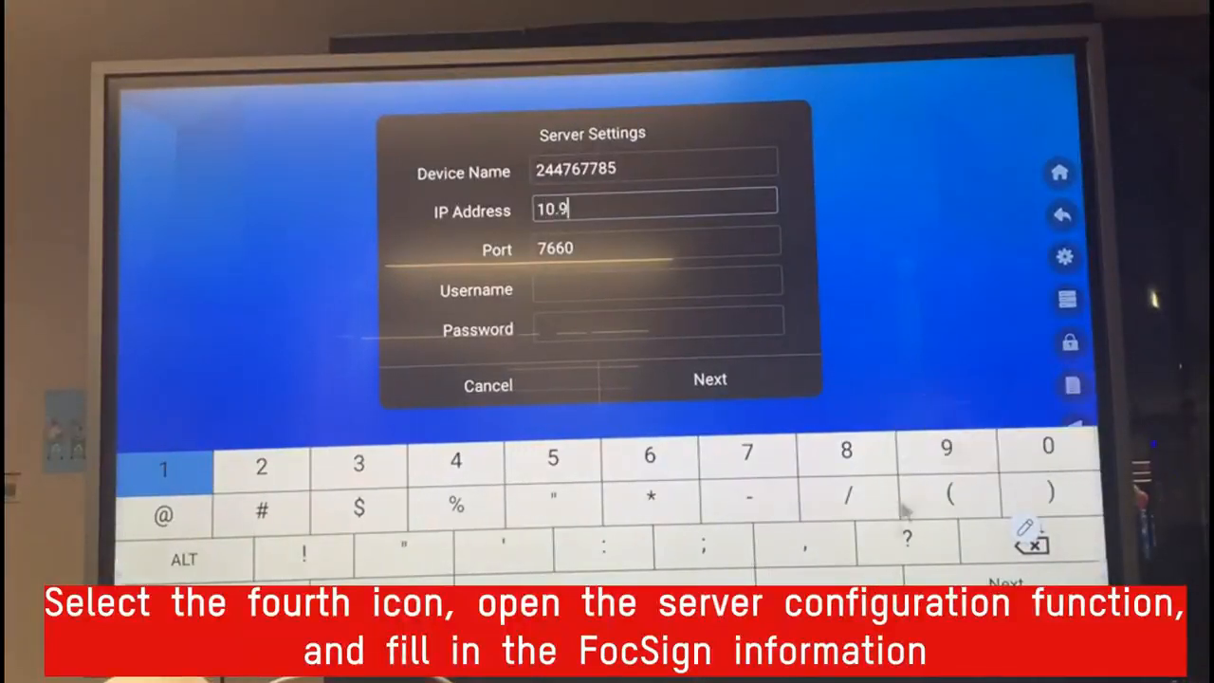
text(.96.50)
Fill in admin as the username and the login password, and proceed to the next page
click(574, 294)
text(admin)
click(574, 327)
click(183, 557)
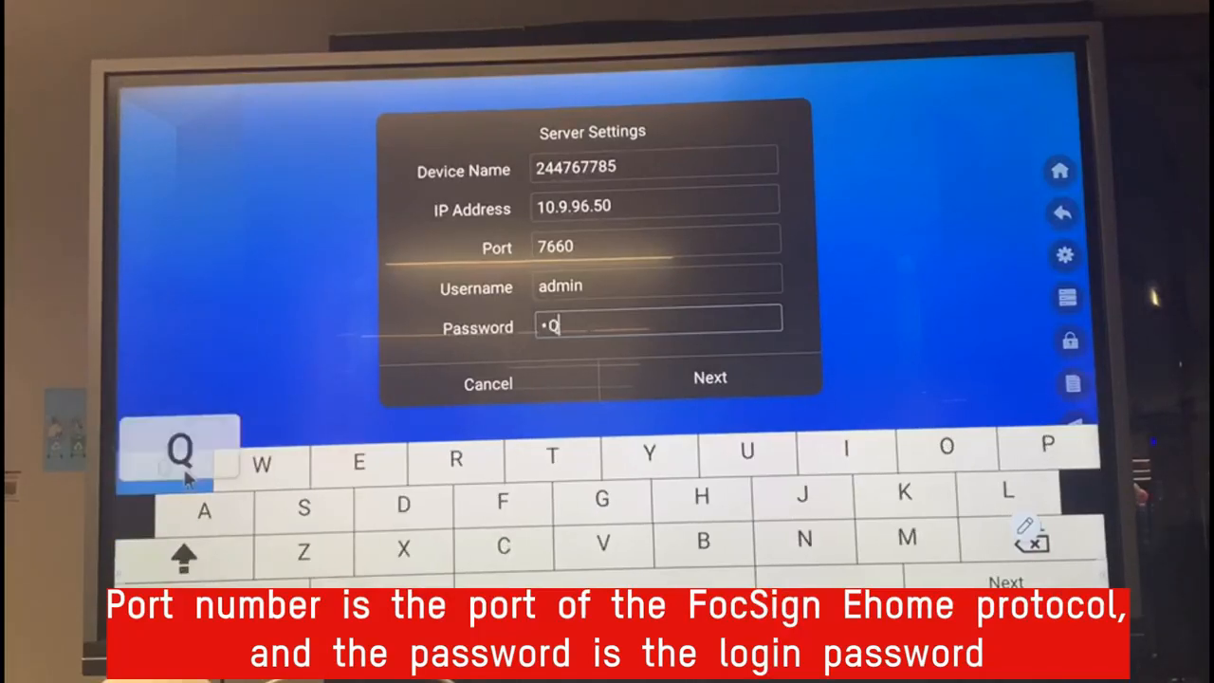
click(183, 557)
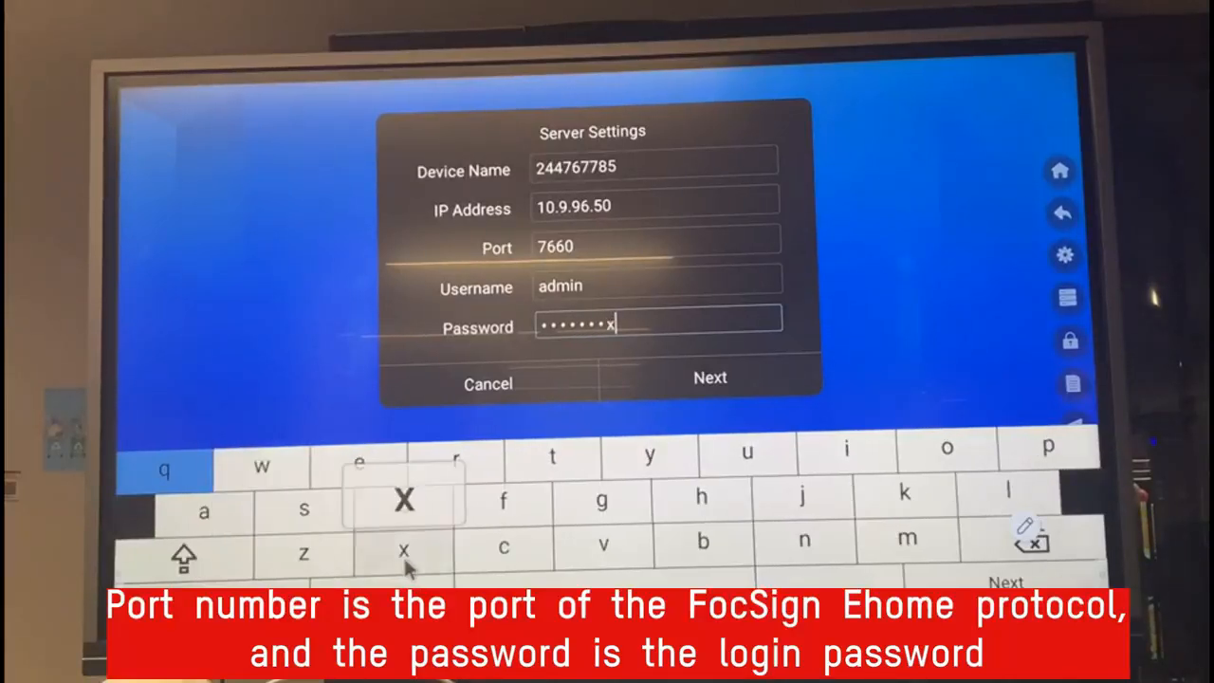
click(709, 377)
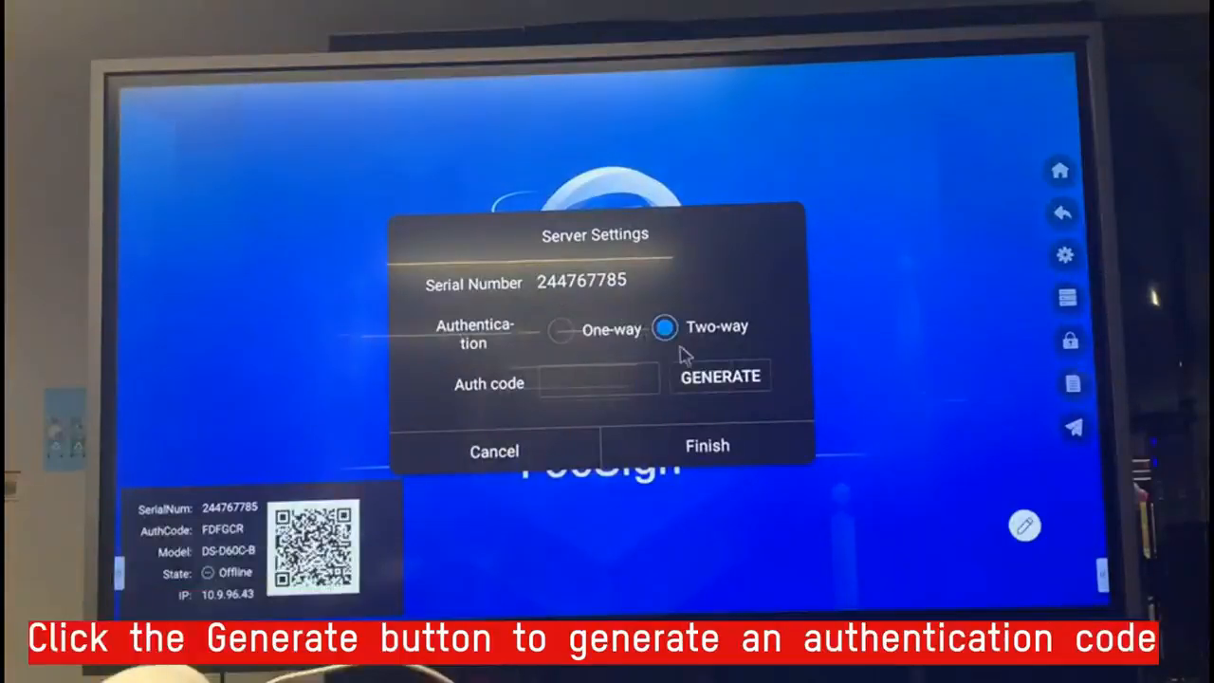
Generate an authentication code with two-way authentication and finish the server settings
click(718, 377)
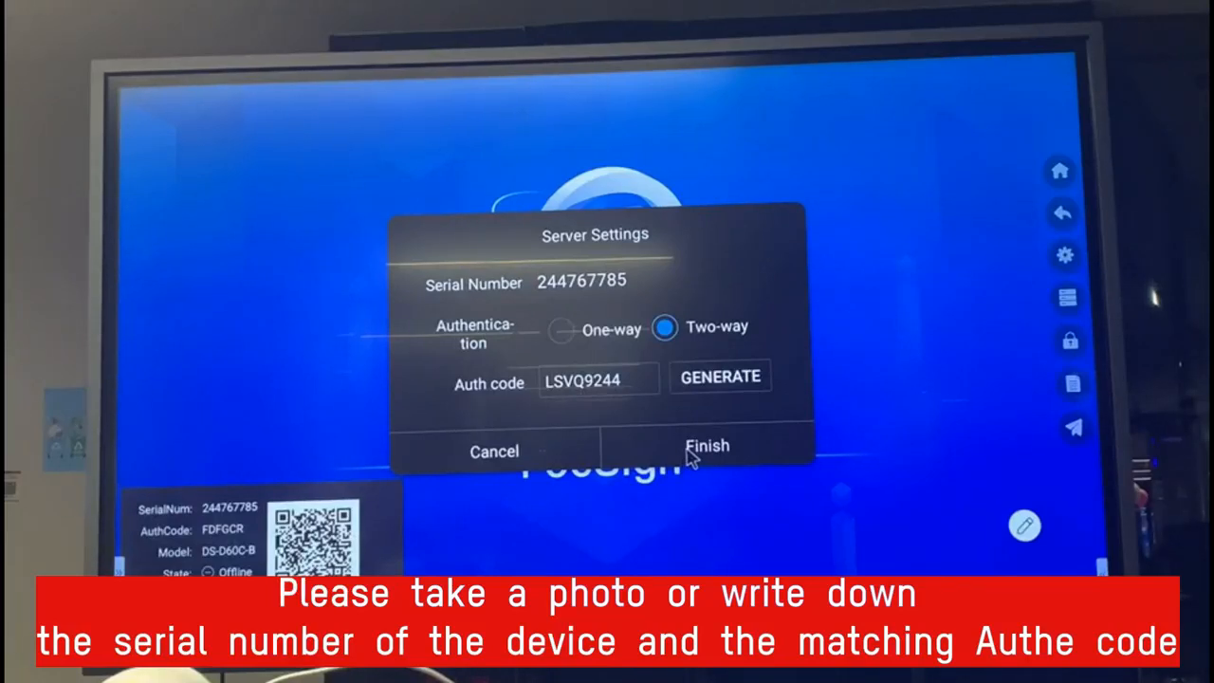
click(690, 455)
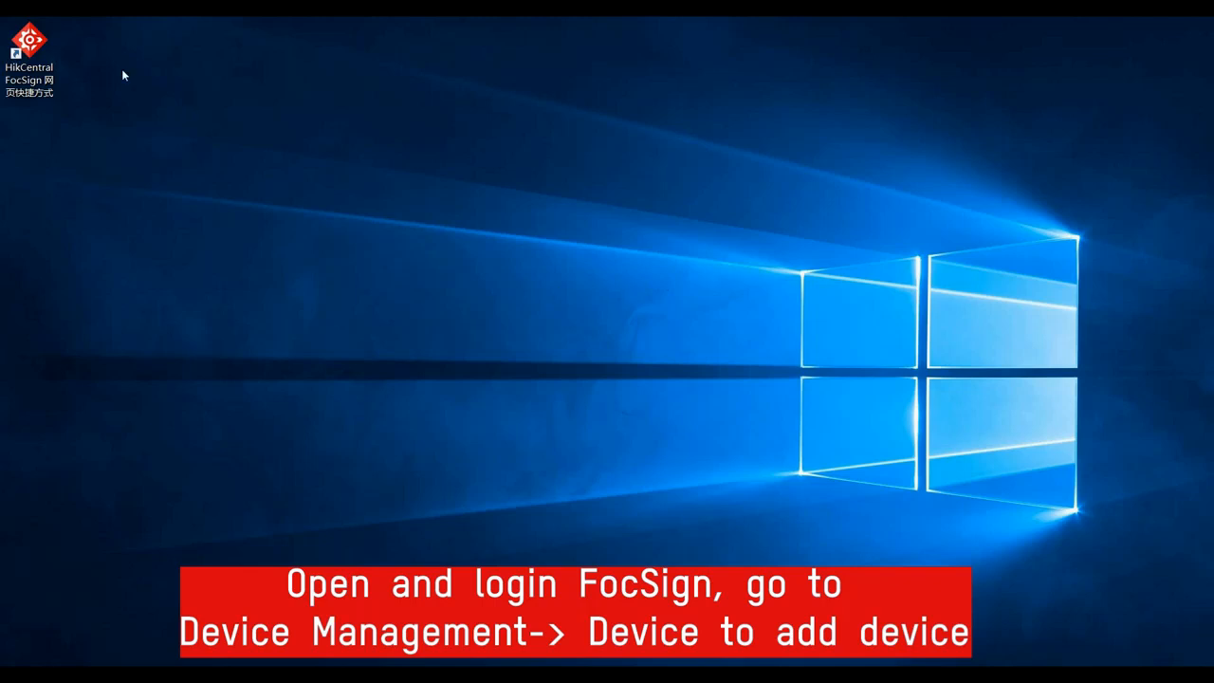
Open HikCentral FocSign, go to the device list under Device Management and start adding a device
click(53, 66)
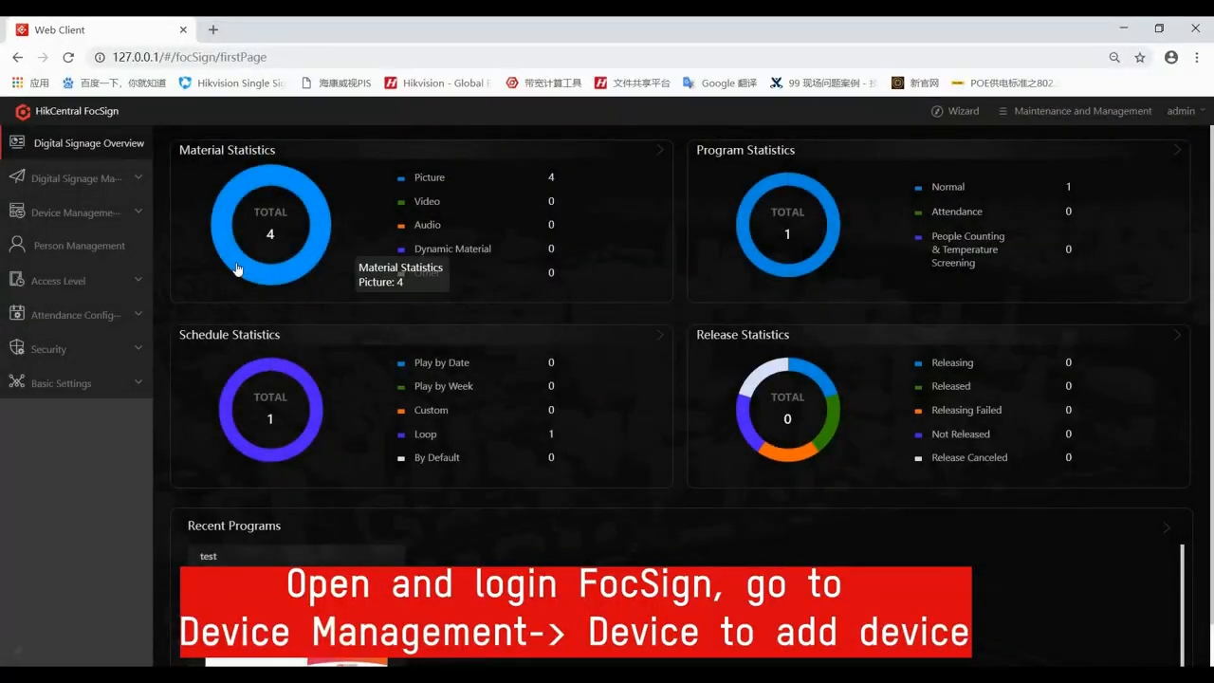
click(66, 212)
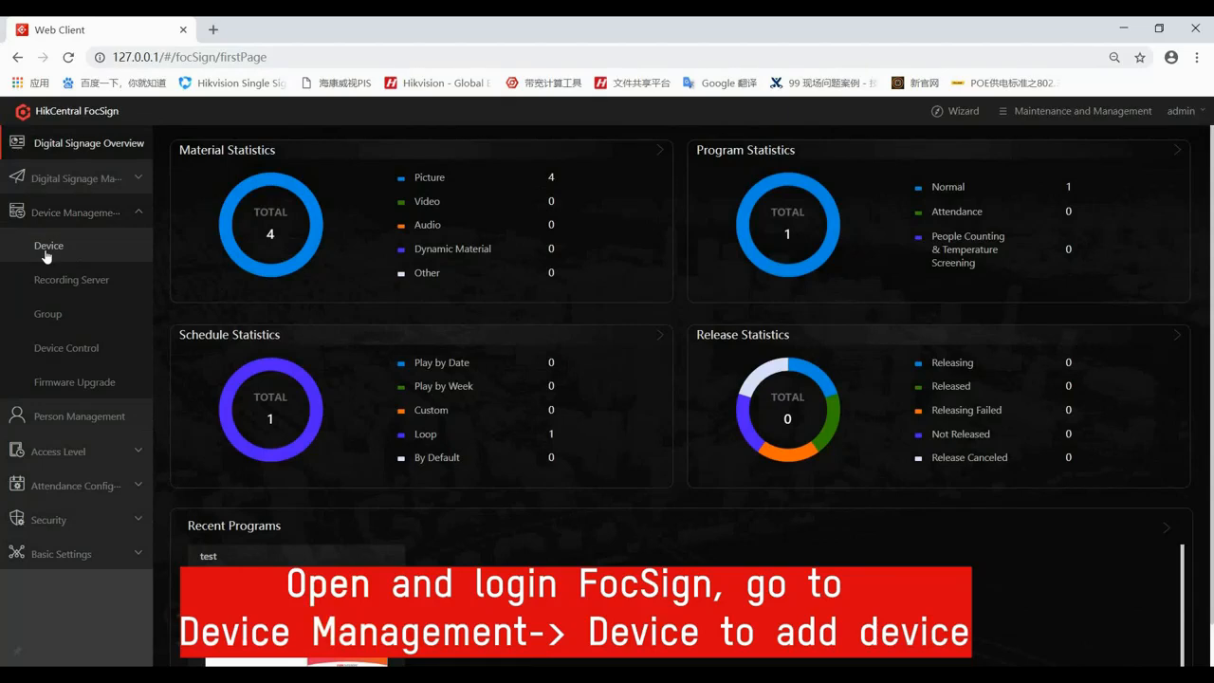
click(46, 248)
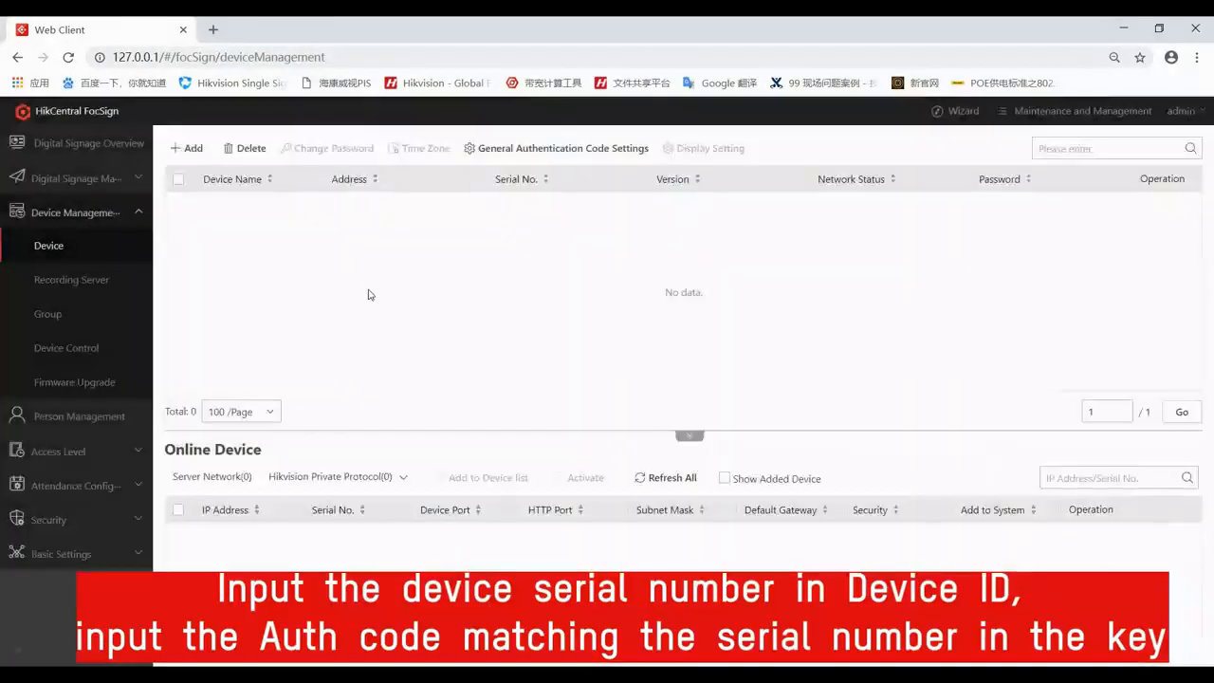
click(185, 147)
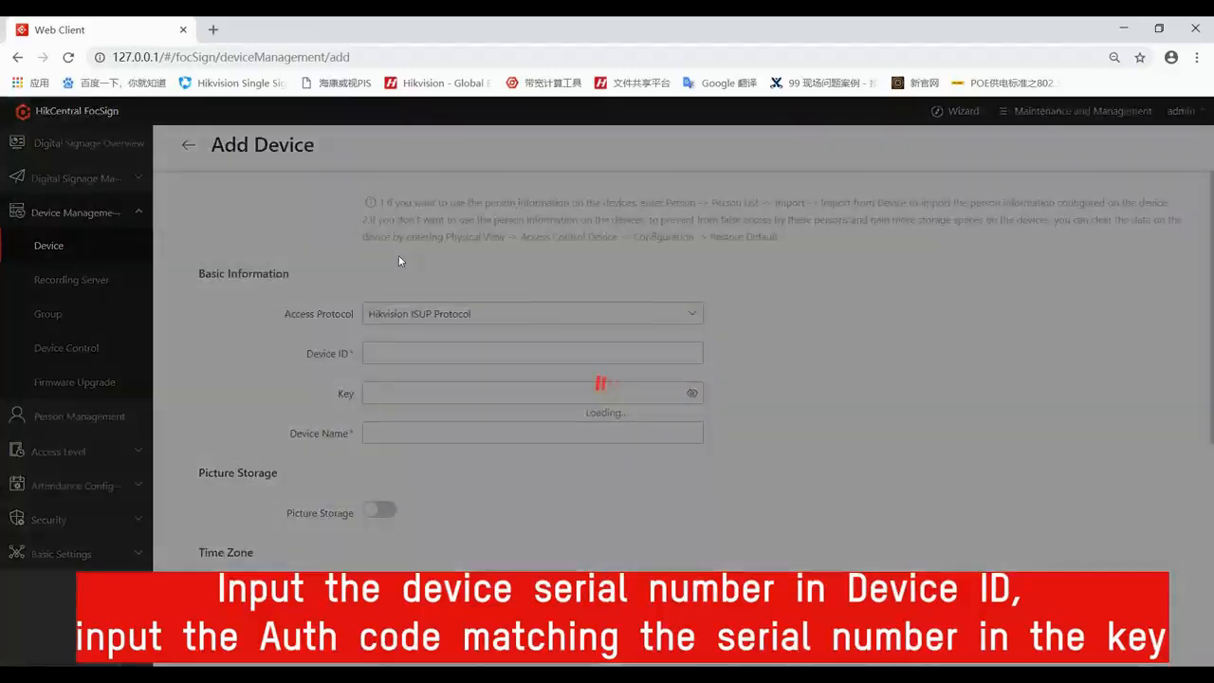
Enter the serial number 244767785 as Device ID, the generated auth code as Key, and box as device name
click(453, 362)
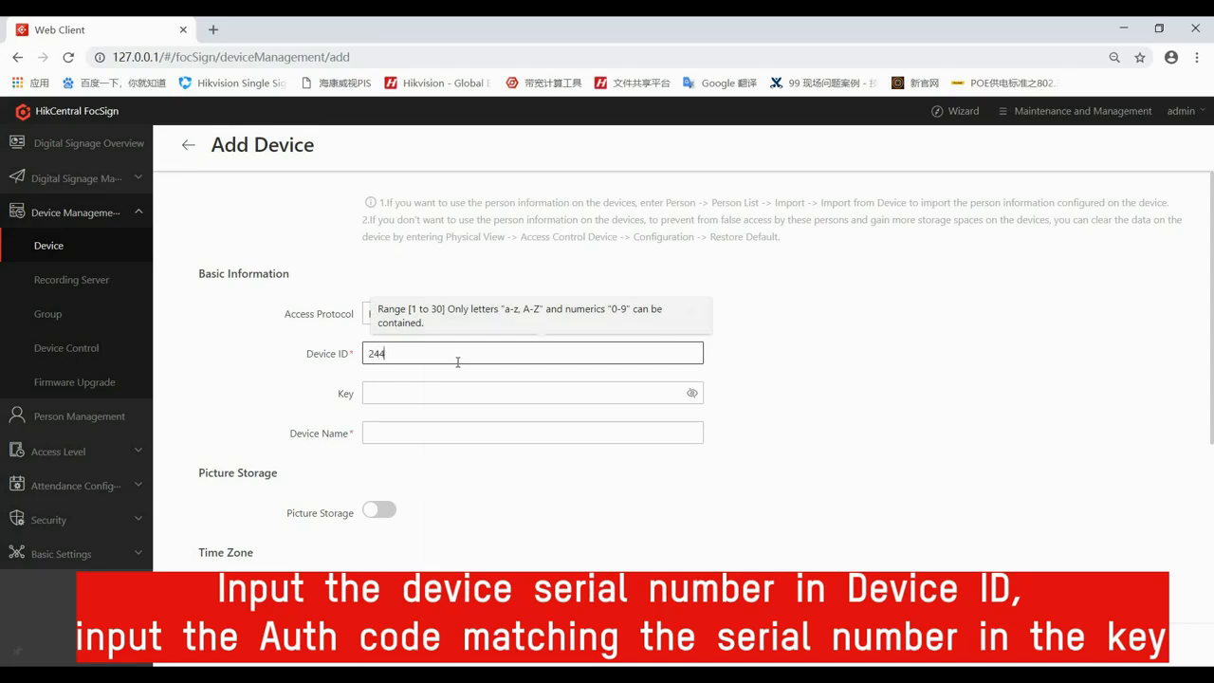
click(472, 397)
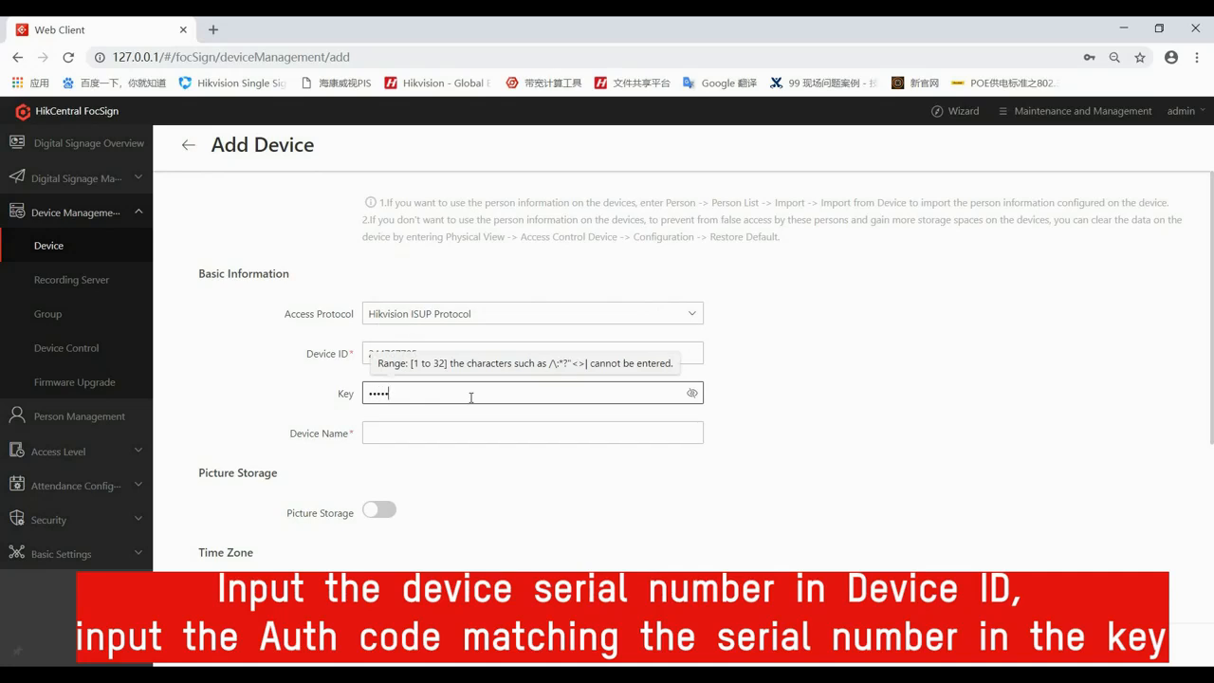
click(477, 435)
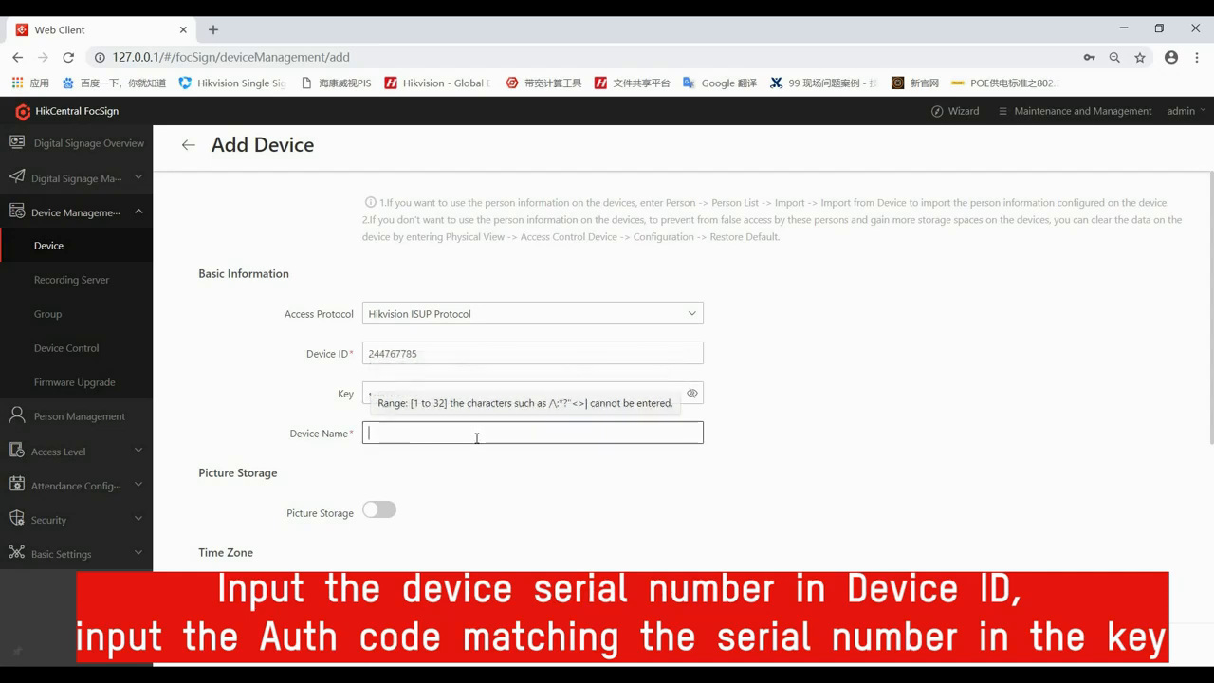
text(box)
Enable Picture Storage and add the device
click(380, 509)
scroll(589, 475, down, 3)
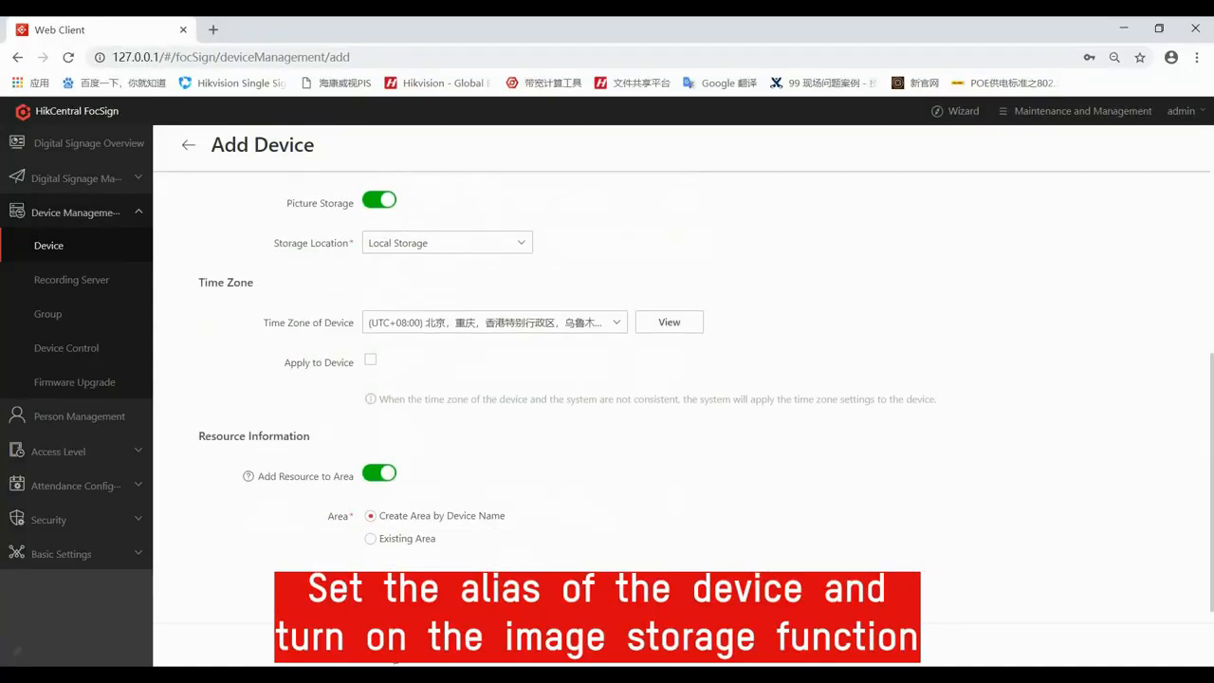
click(399, 645)
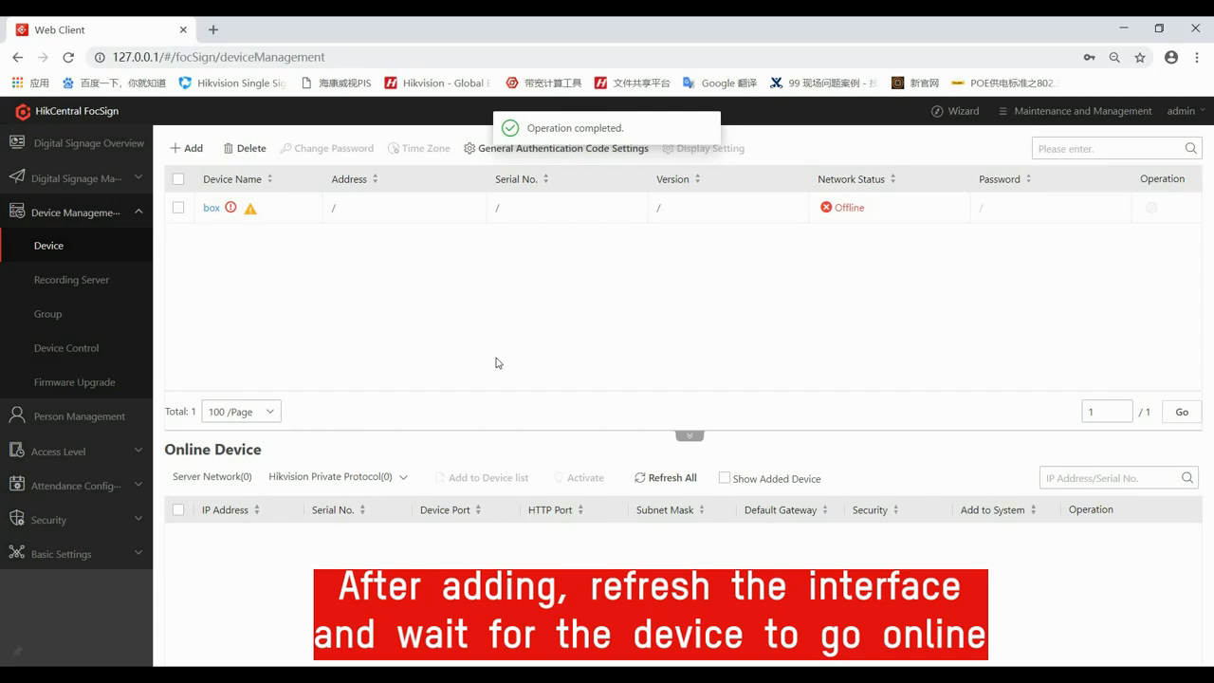
Reload the device page to check the added device's network status
click(83, 285)
click(49, 248)
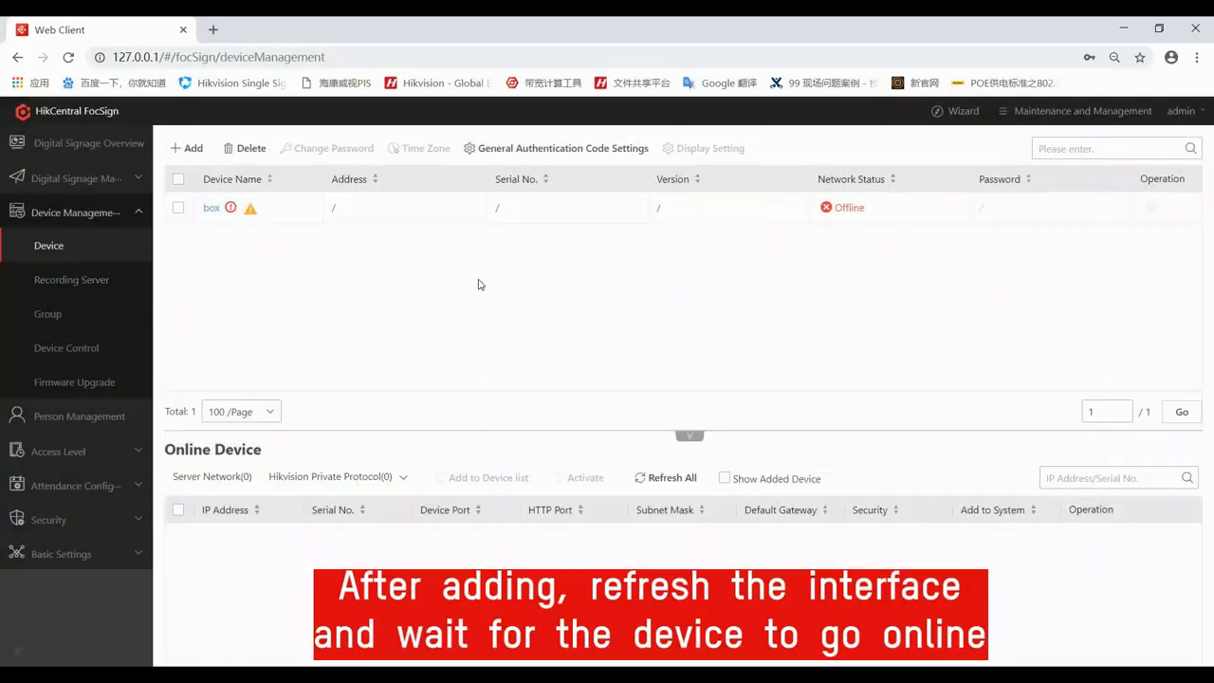
click(92, 279)
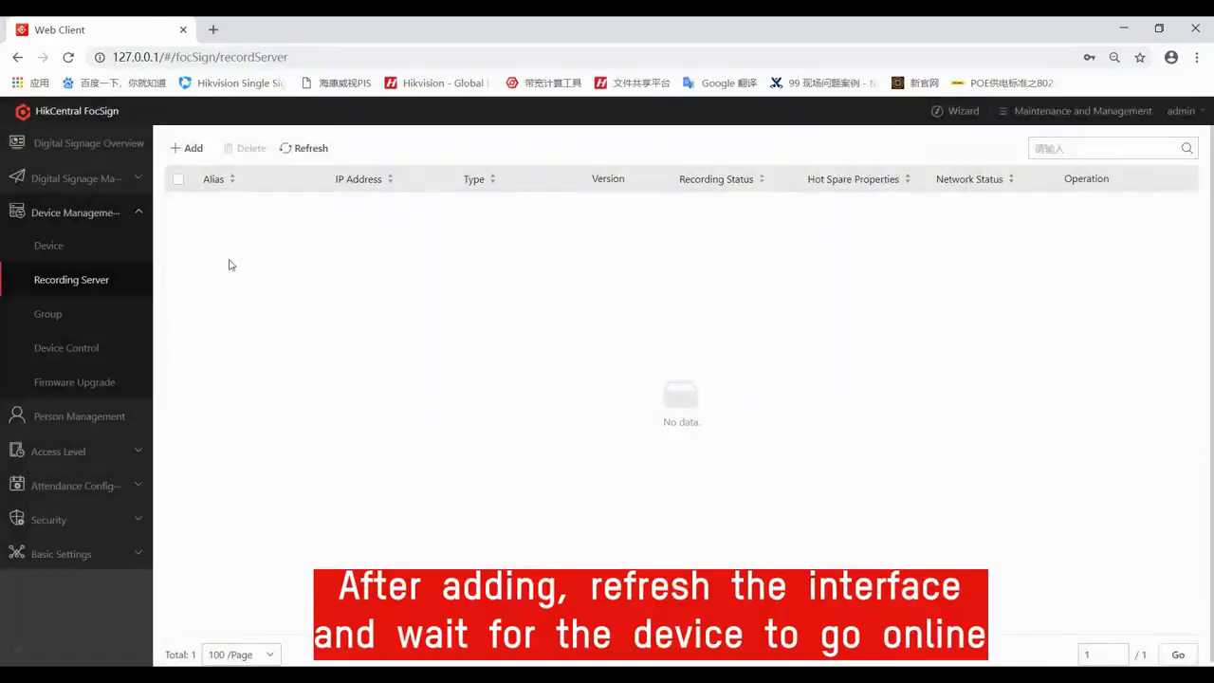
click(149, 244)
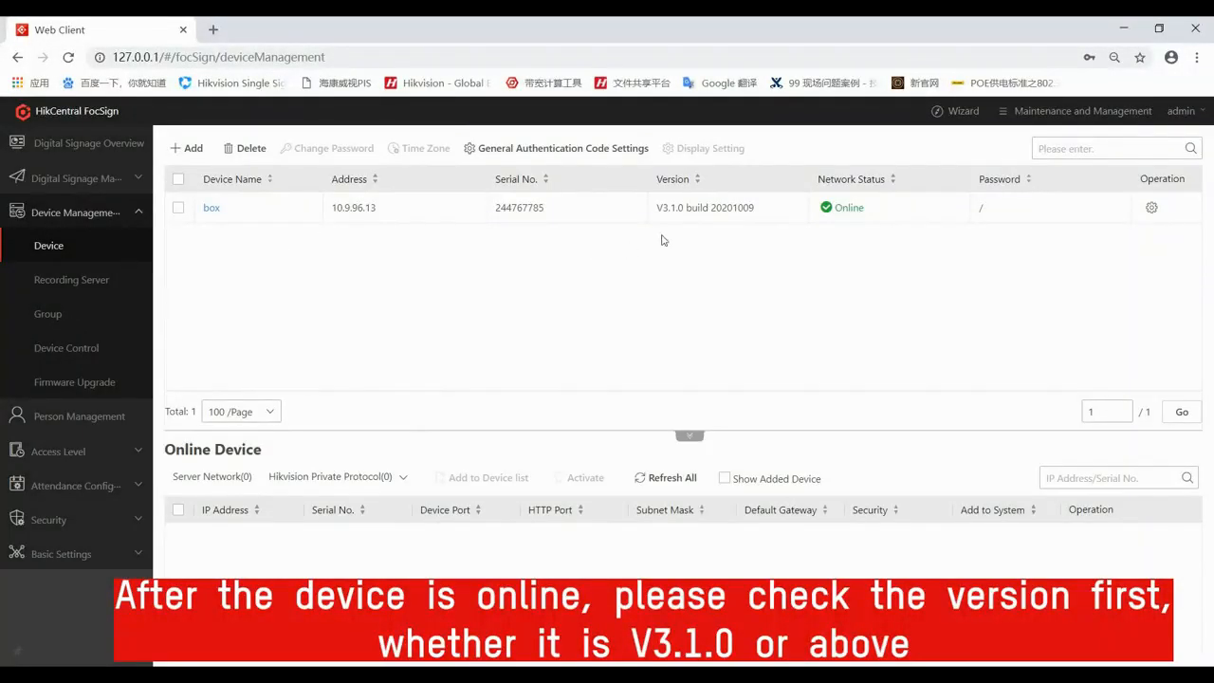
Check the box device's firmware version and open the Firmware Upgrade page
drag(656, 209, 757, 212)
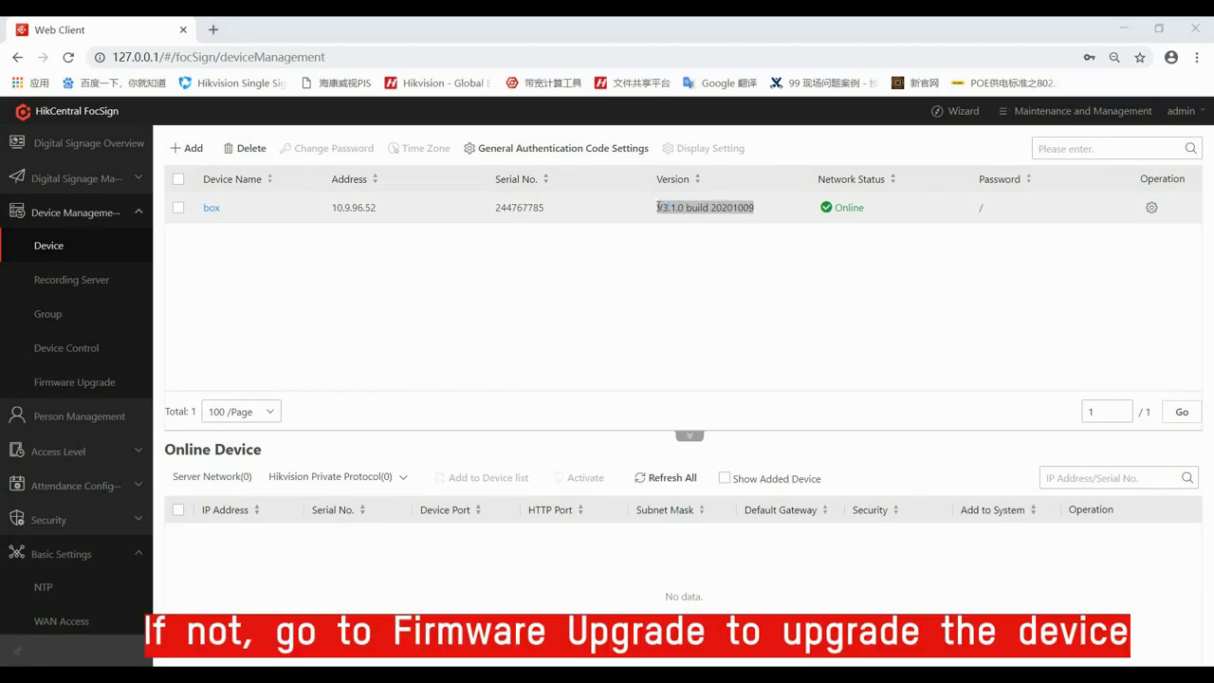
drag(656, 207, 758, 212)
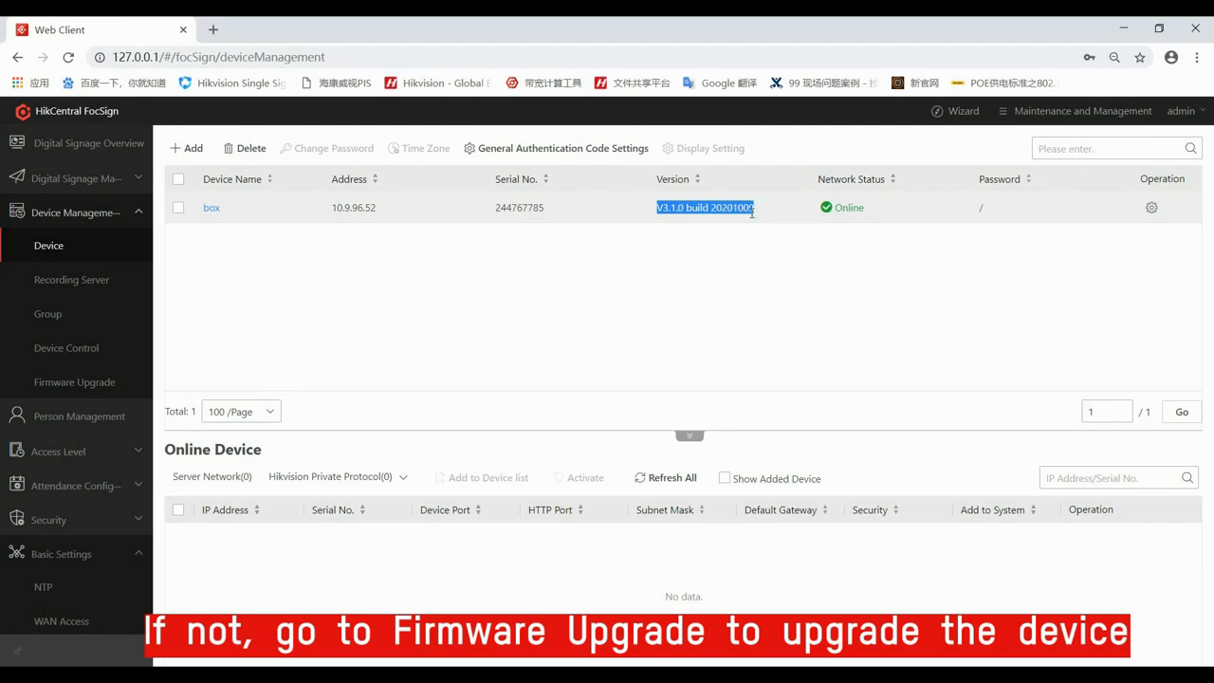
click(756, 251)
click(87, 384)
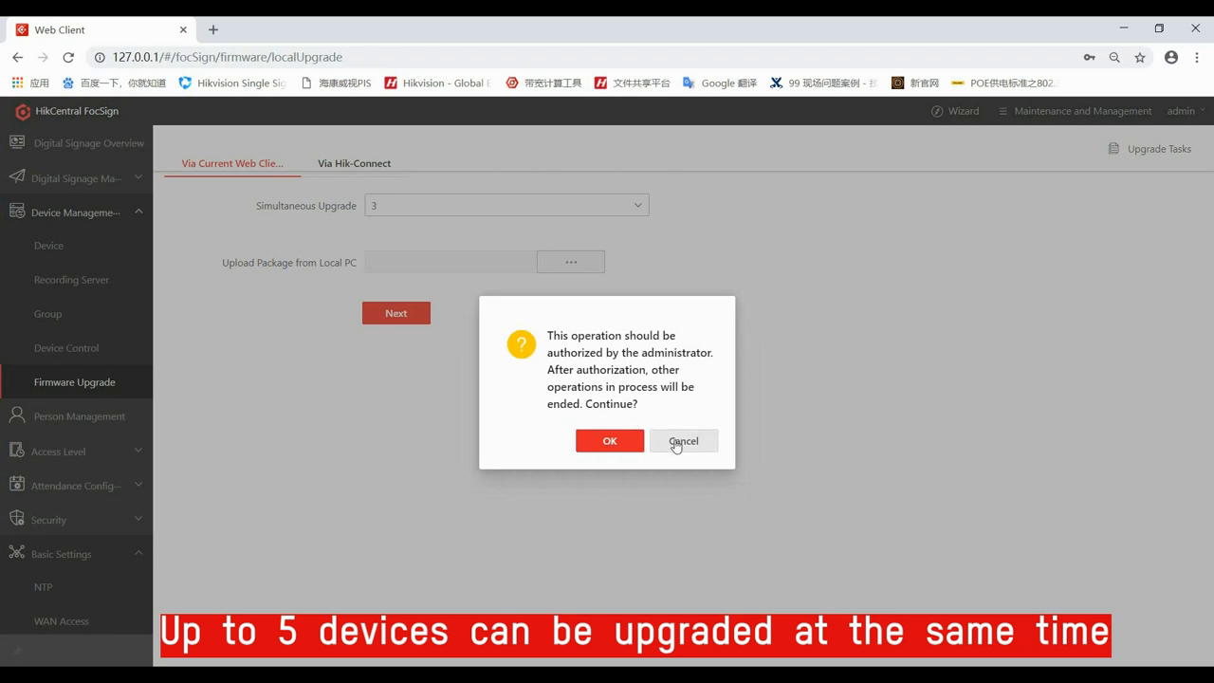
Dismiss the authorization prompt and set Simultaneous Upgrade to 1
click(674, 441)
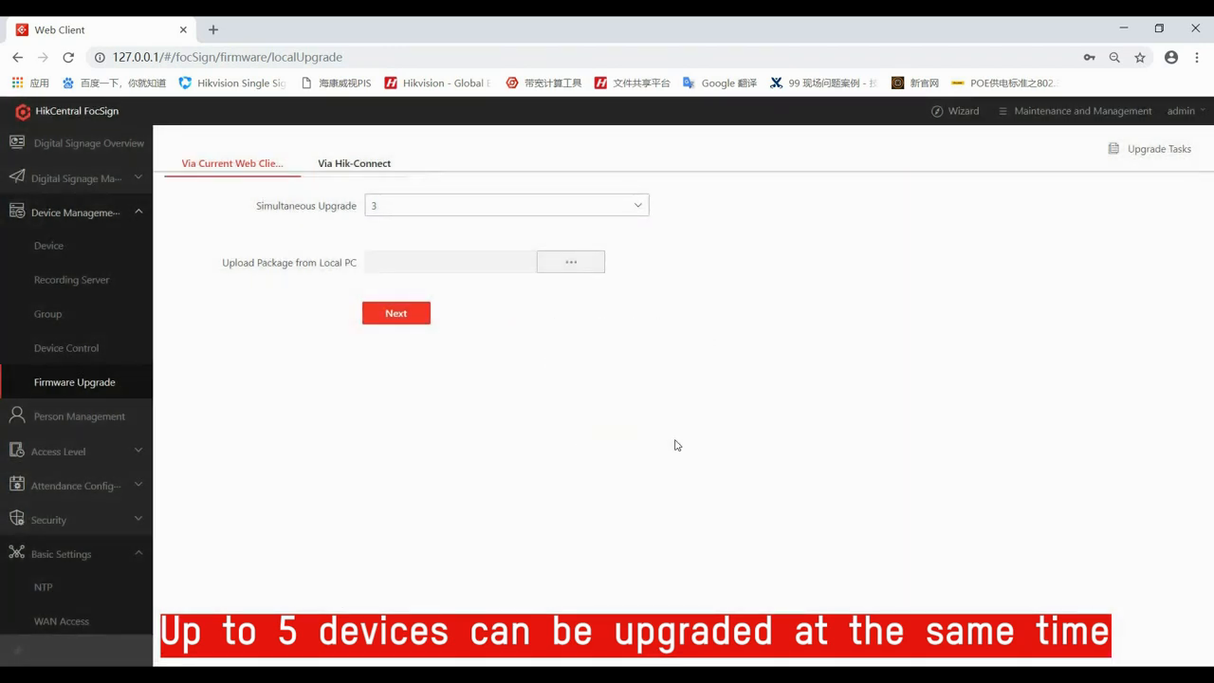
click(637, 208)
click(588, 322)
click(639, 205)
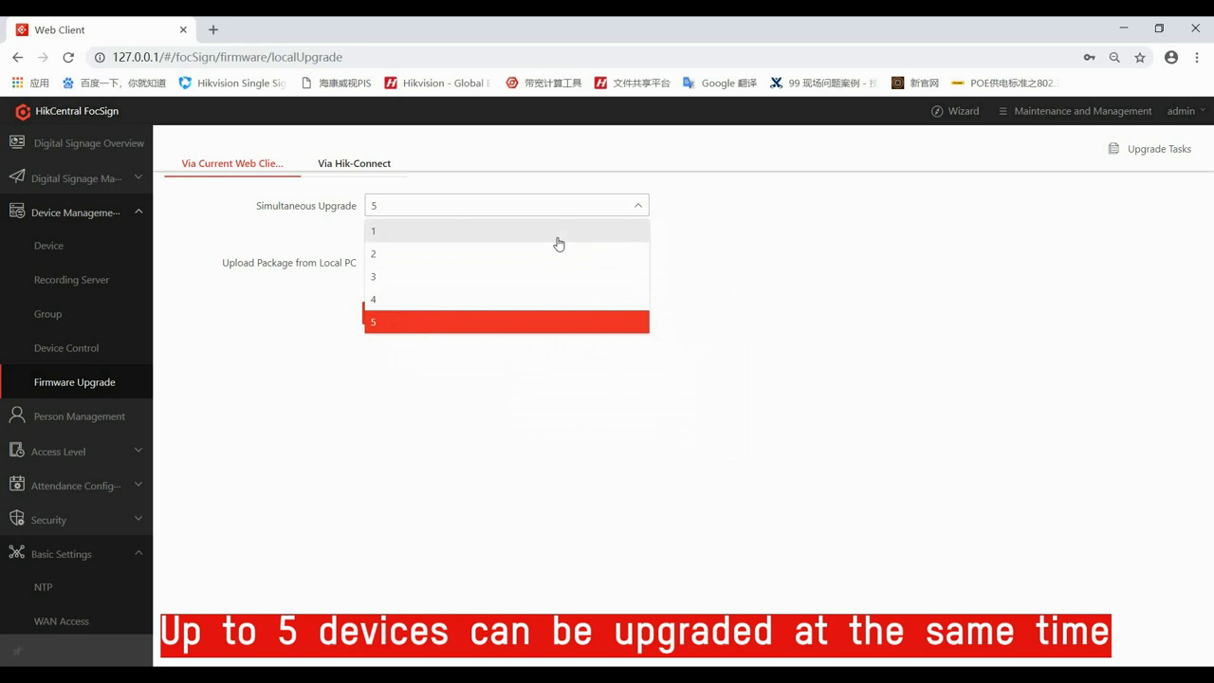
click(558, 237)
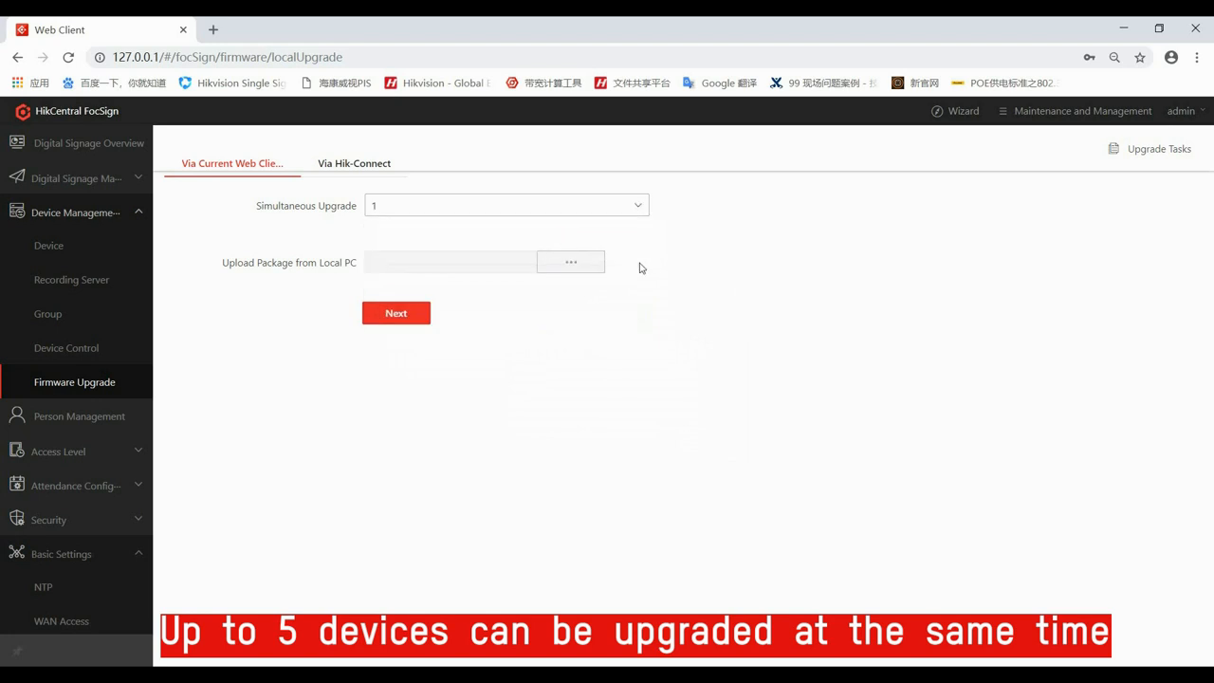
Upload the update.zip package from the desktop and continue to device selection
click(571, 266)
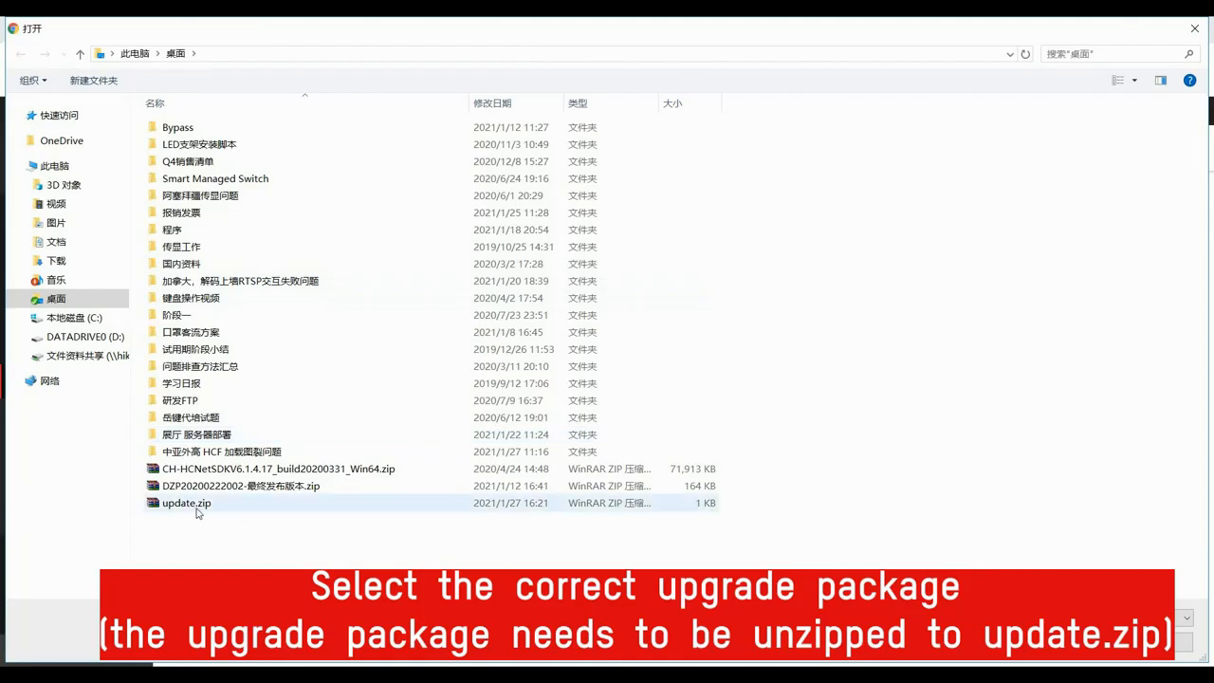
click(199, 512)
key(Return)
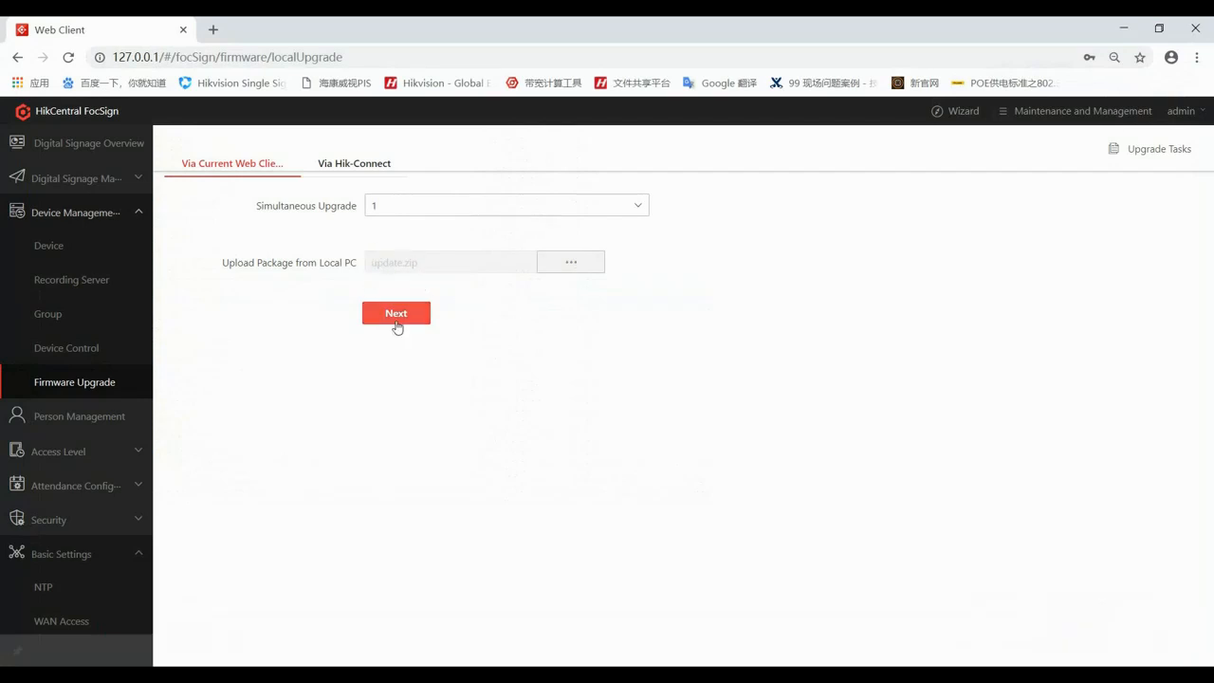
click(397, 321)
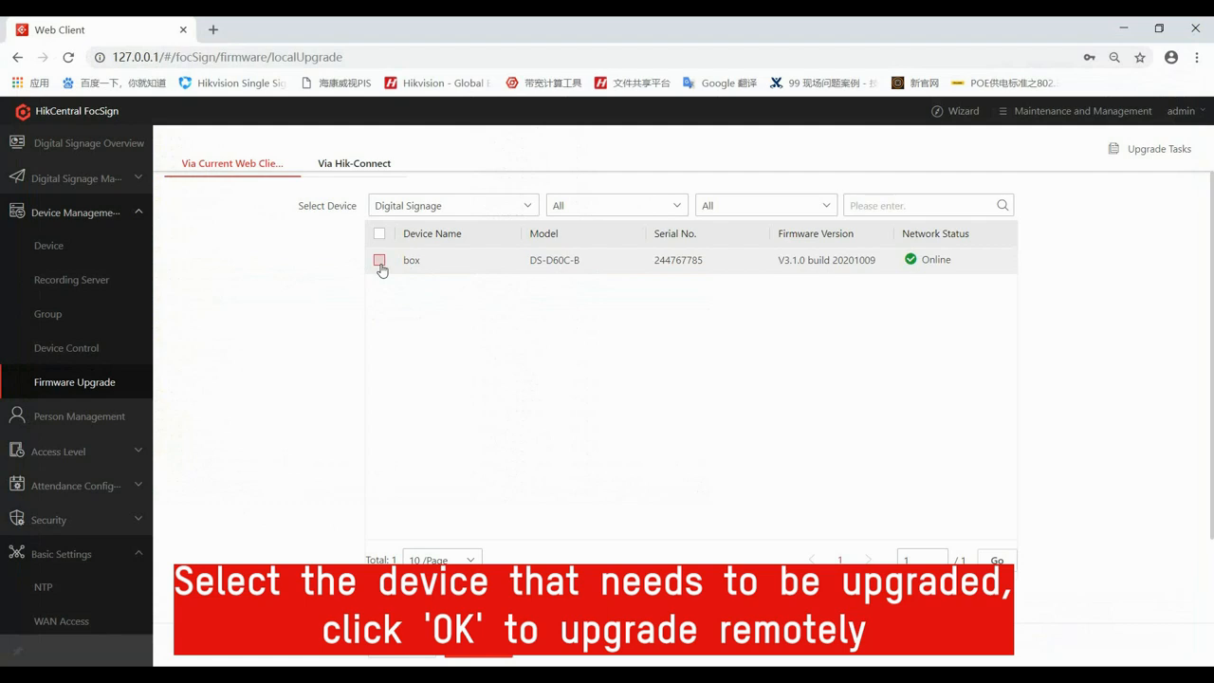
Select the box device for upgrade and go back without confirming
scroll(634, 370, down, 1)
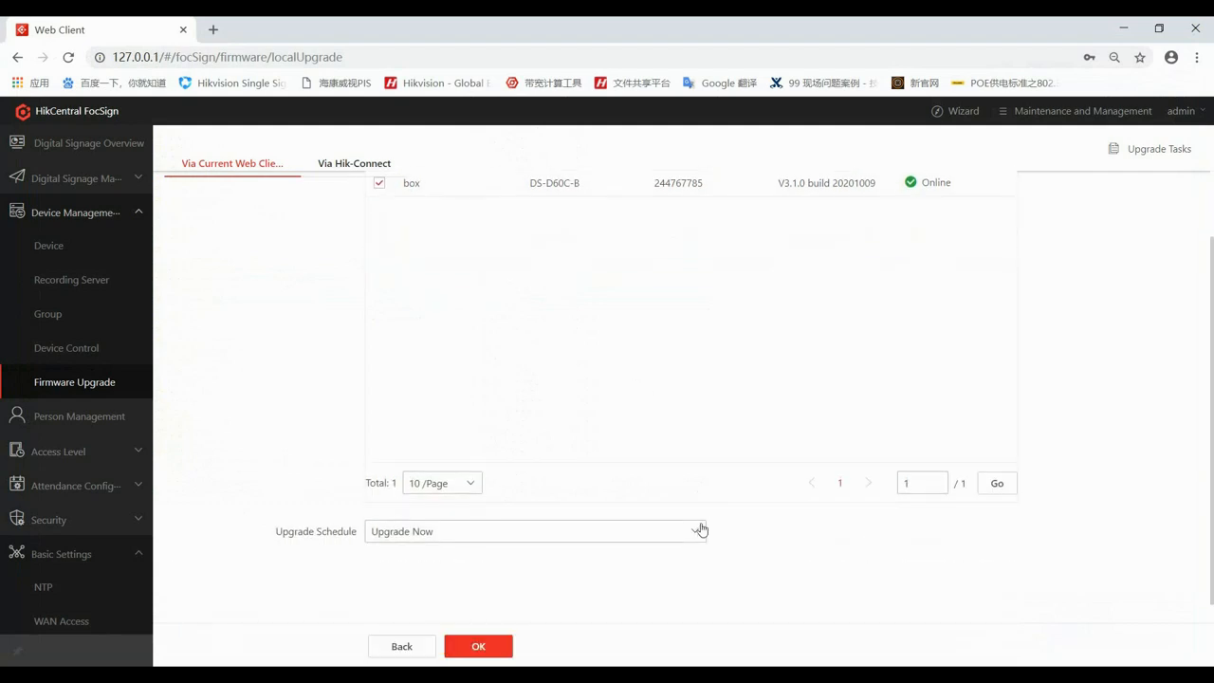
scroll(466, 560, up, 1)
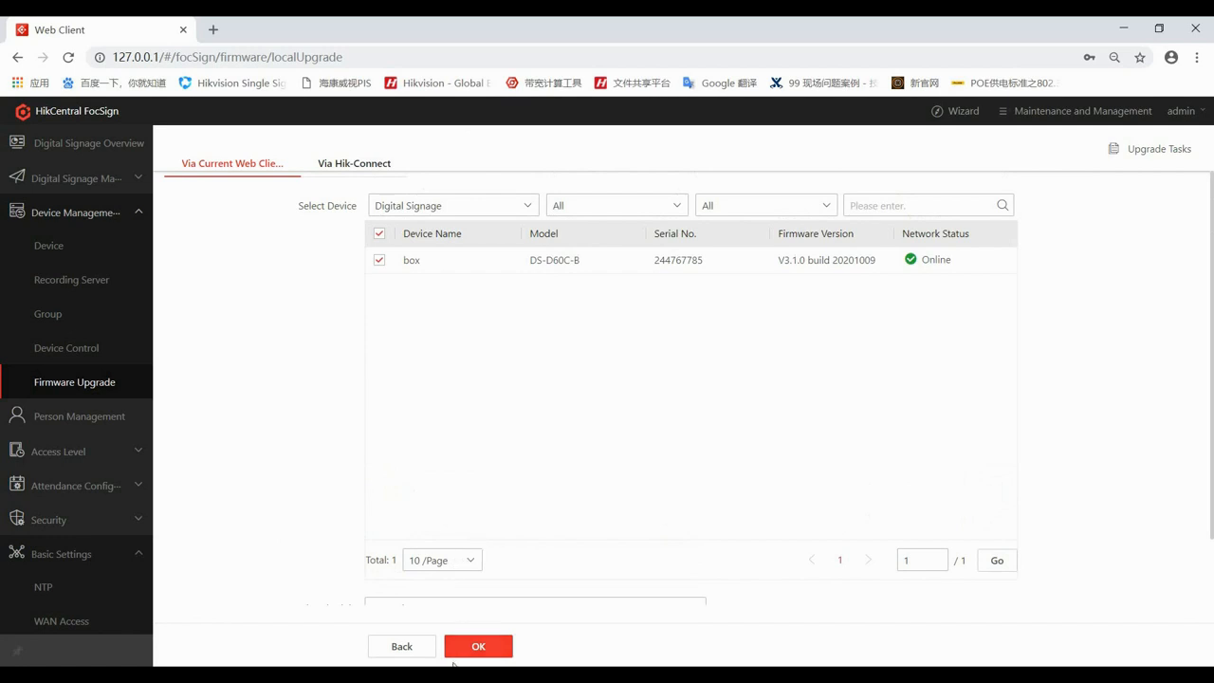
click(402, 646)
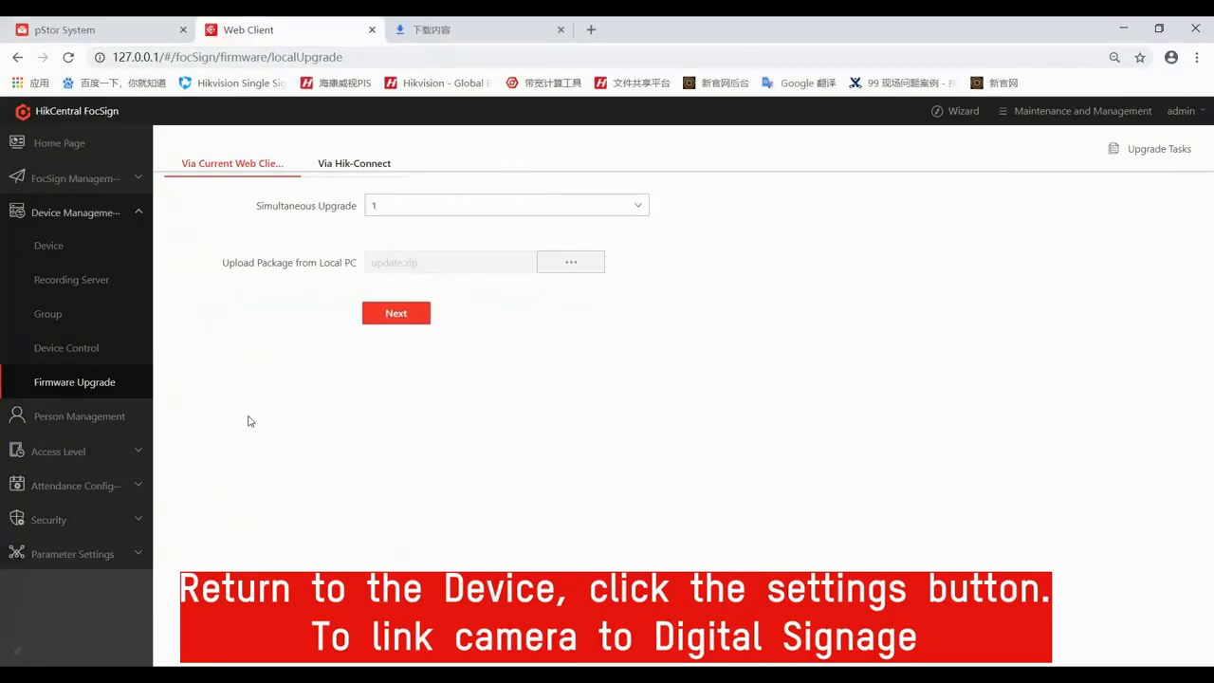
Open the remote configuration of the box device from the device list
click(66, 255)
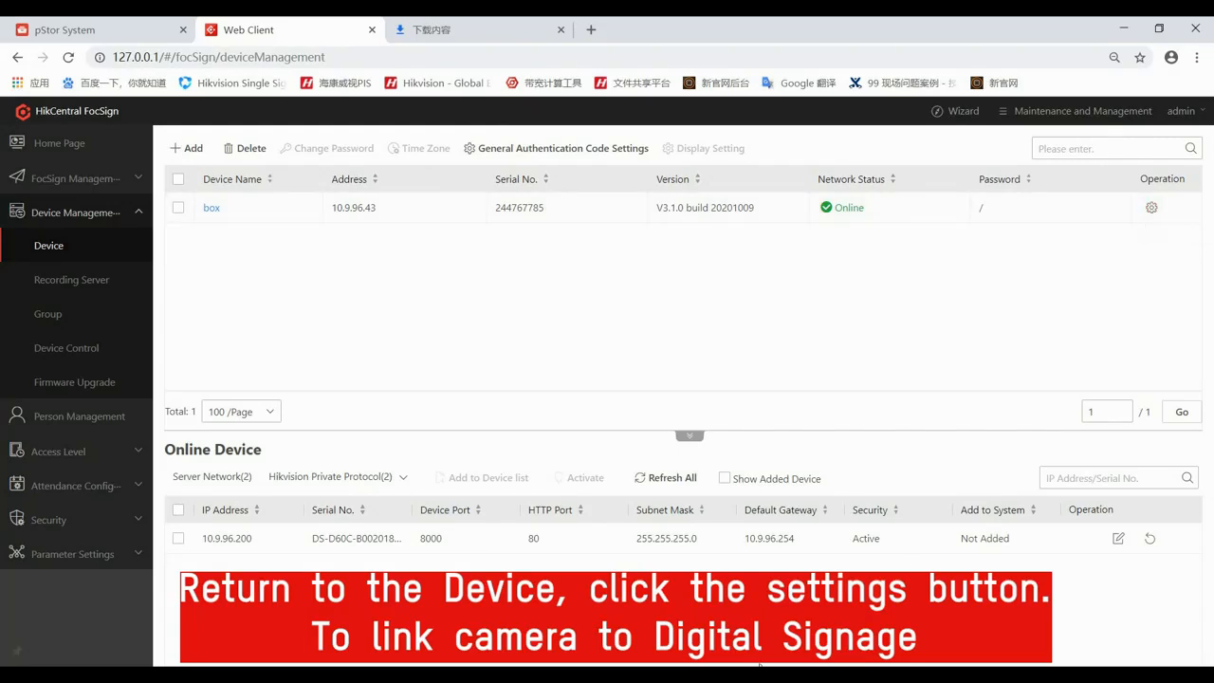
click(957, 293)
click(1150, 208)
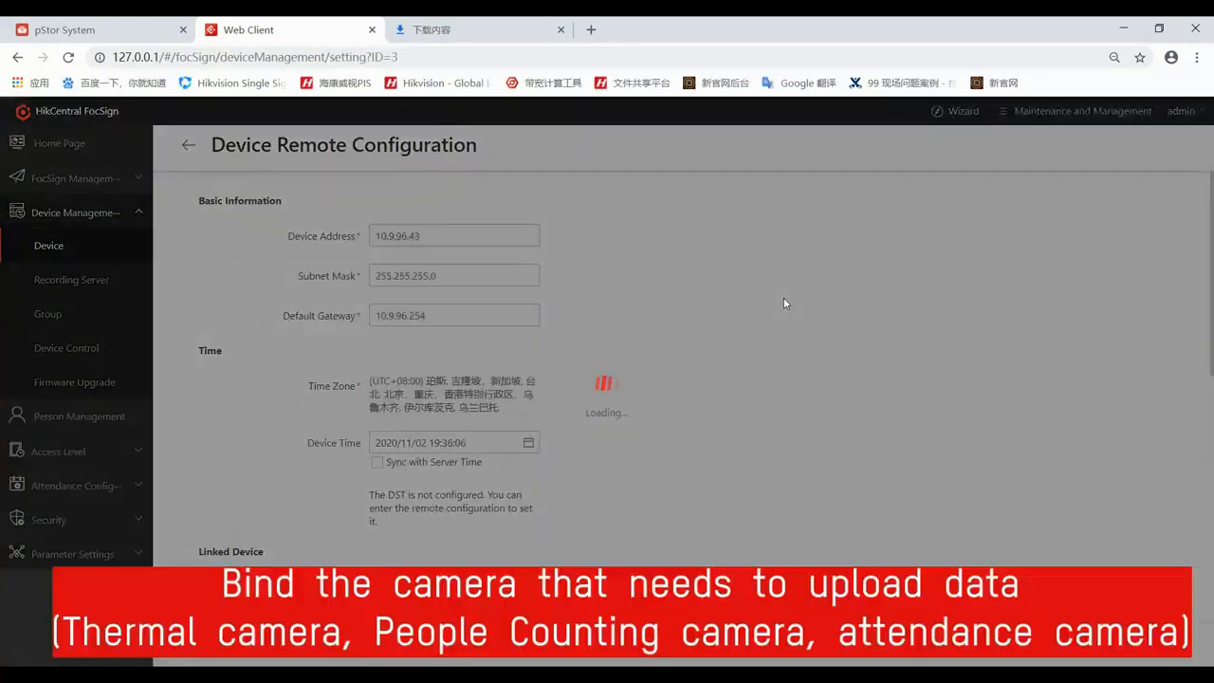
scroll(806, 291, down, 5)
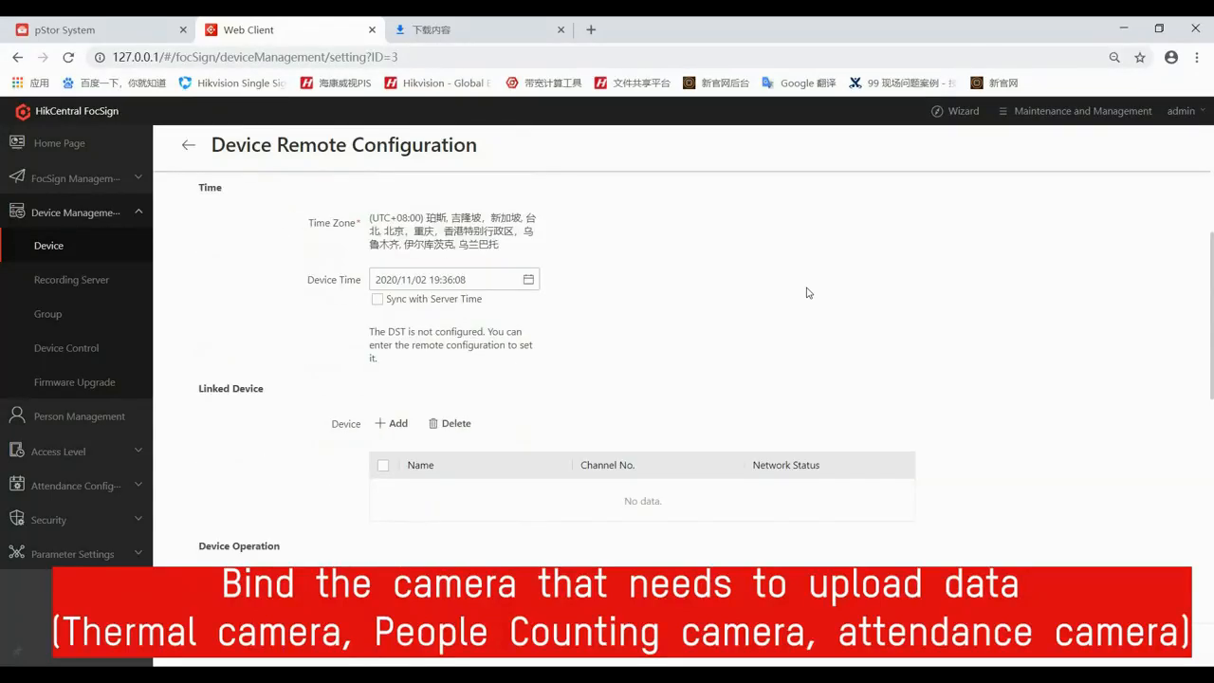
Add a linked device at address 10.9.96.202, port 8180, named Thermal, with user name admin
click(391, 350)
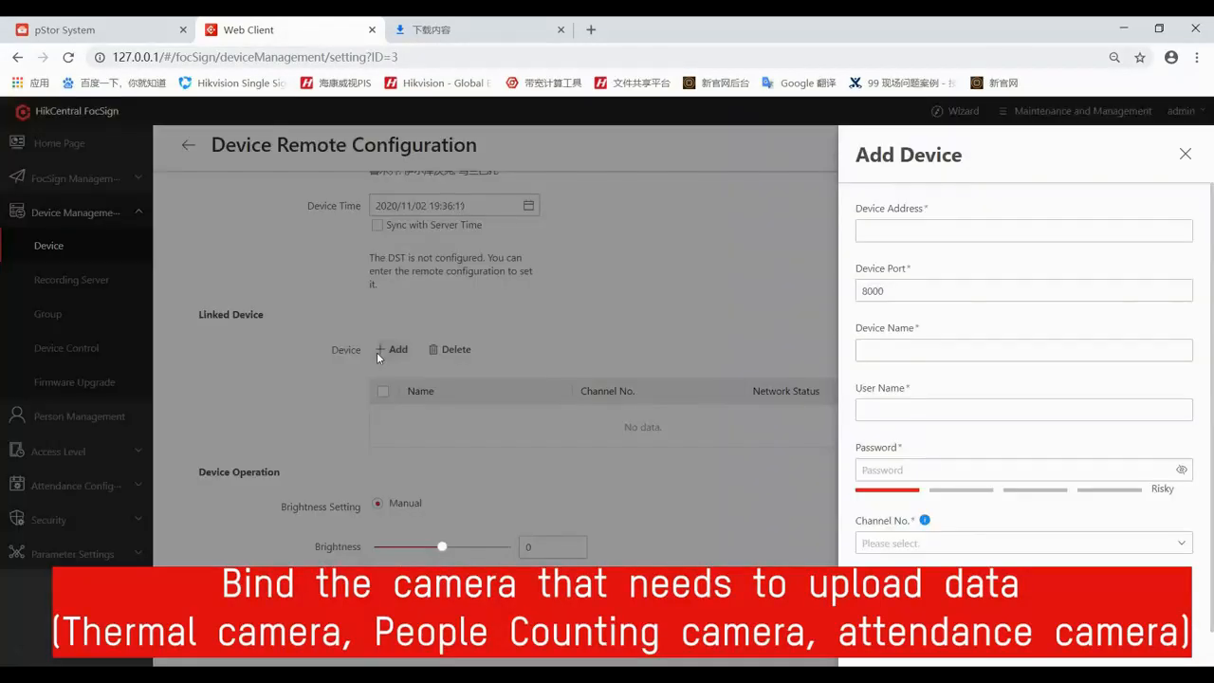
click(909, 236)
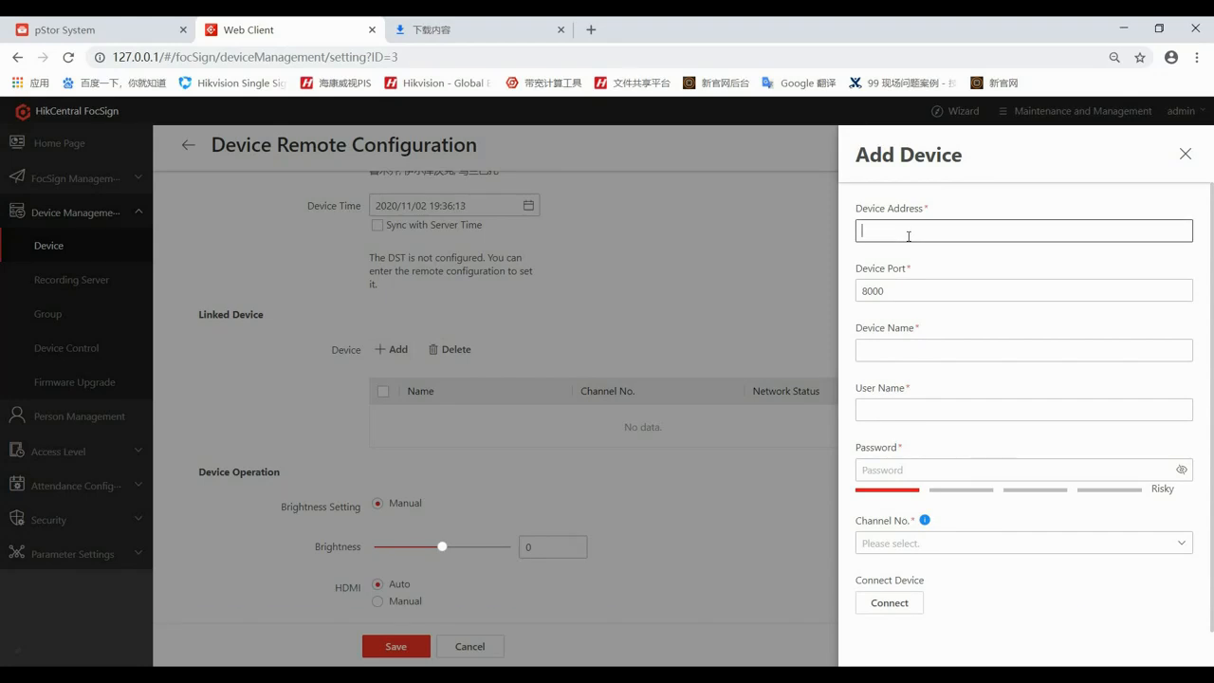
text(10.9.96.202)
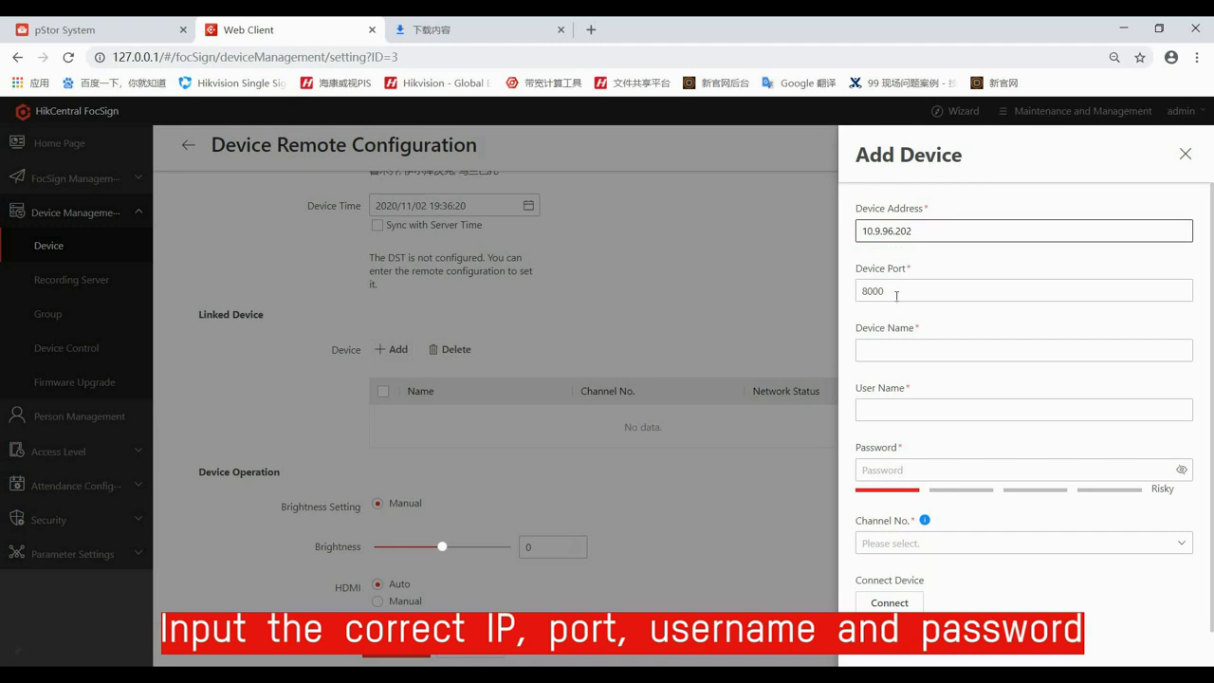
key(Tab)
text(8)
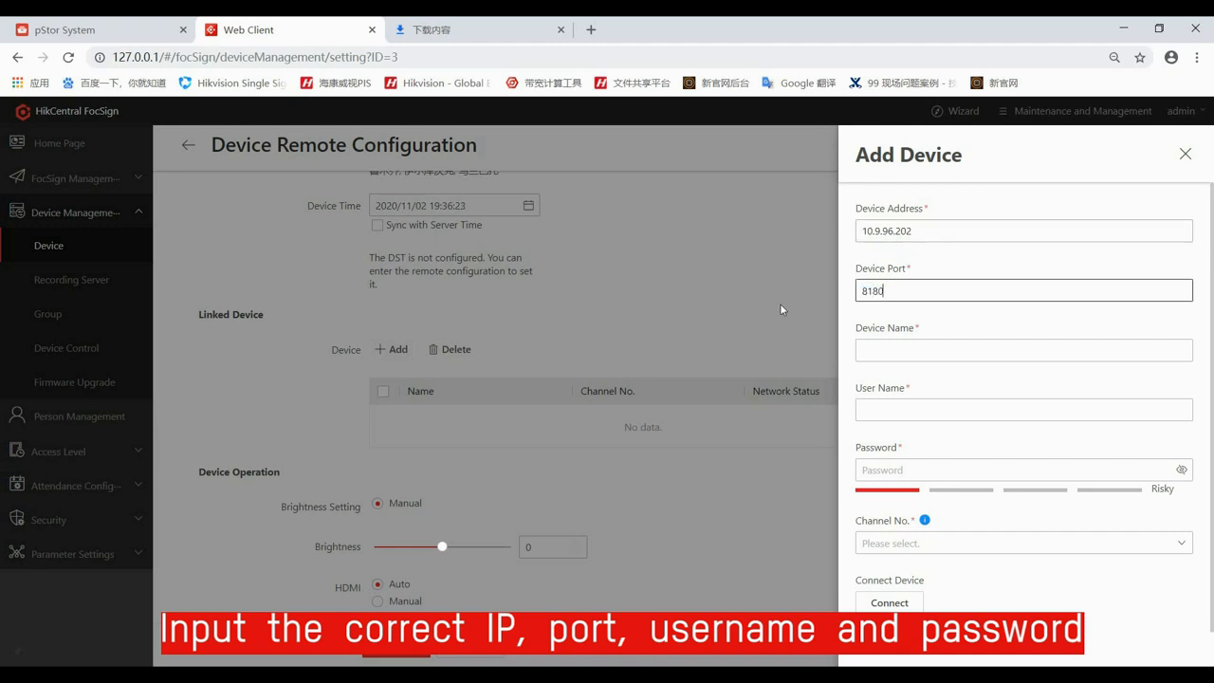
click(923, 348)
text(Thermal)
click(929, 410)
text(admin)
key(Return)
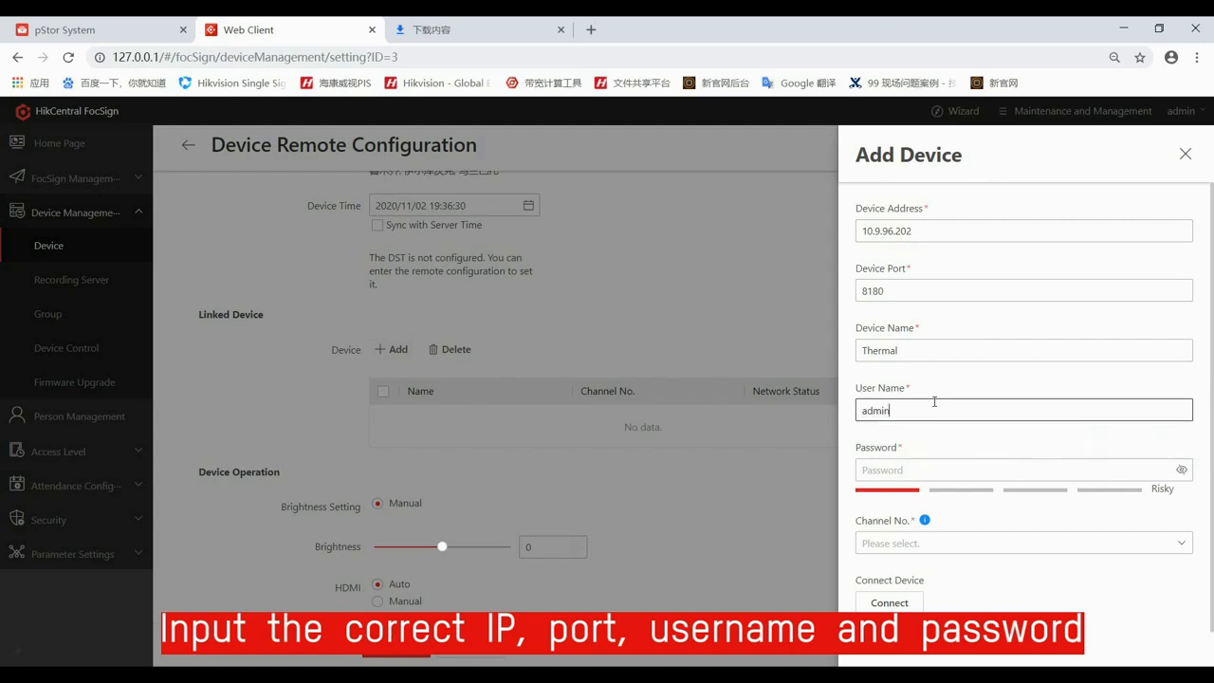
Enter the device password, choose channel 1 and connect the Thermal camera
click(896, 471)
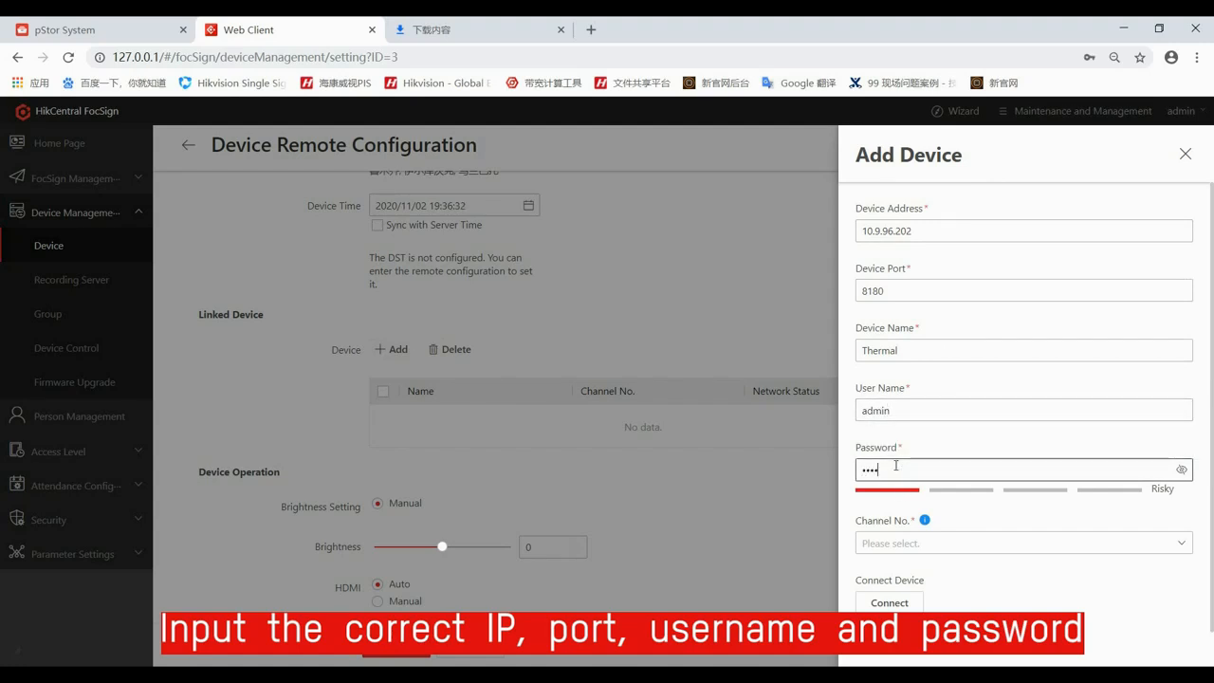
scroll(942, 450, down, 1)
click(896, 467)
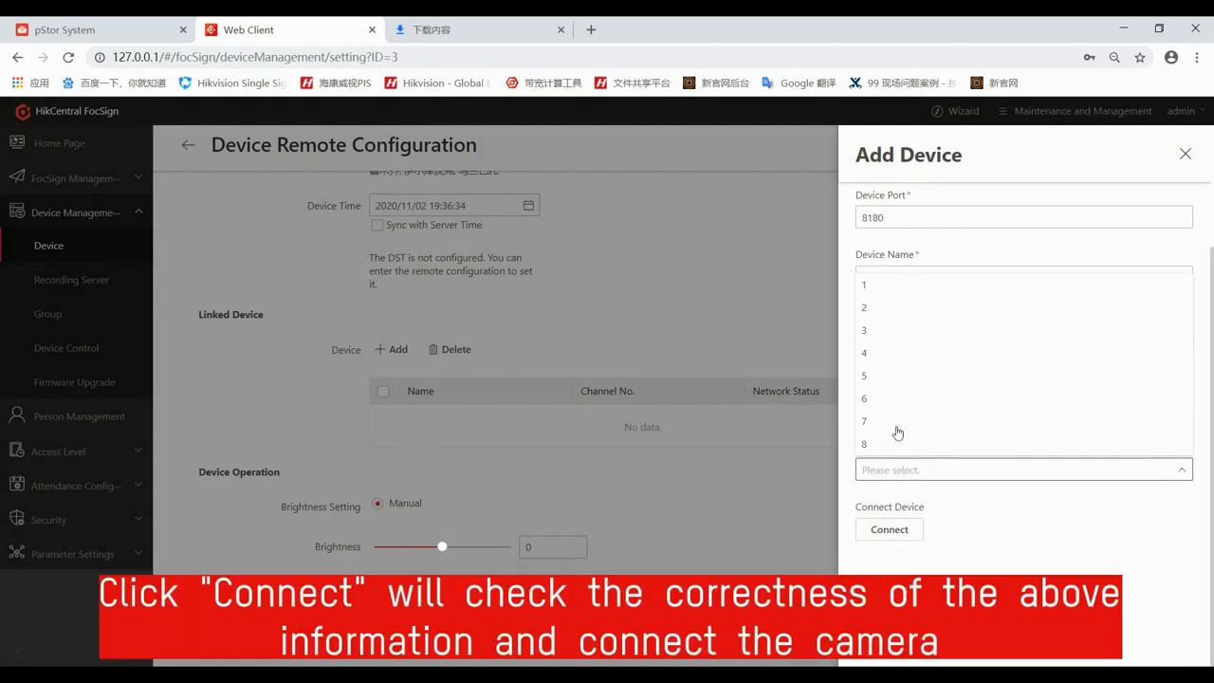
click(865, 286)
click(891, 529)
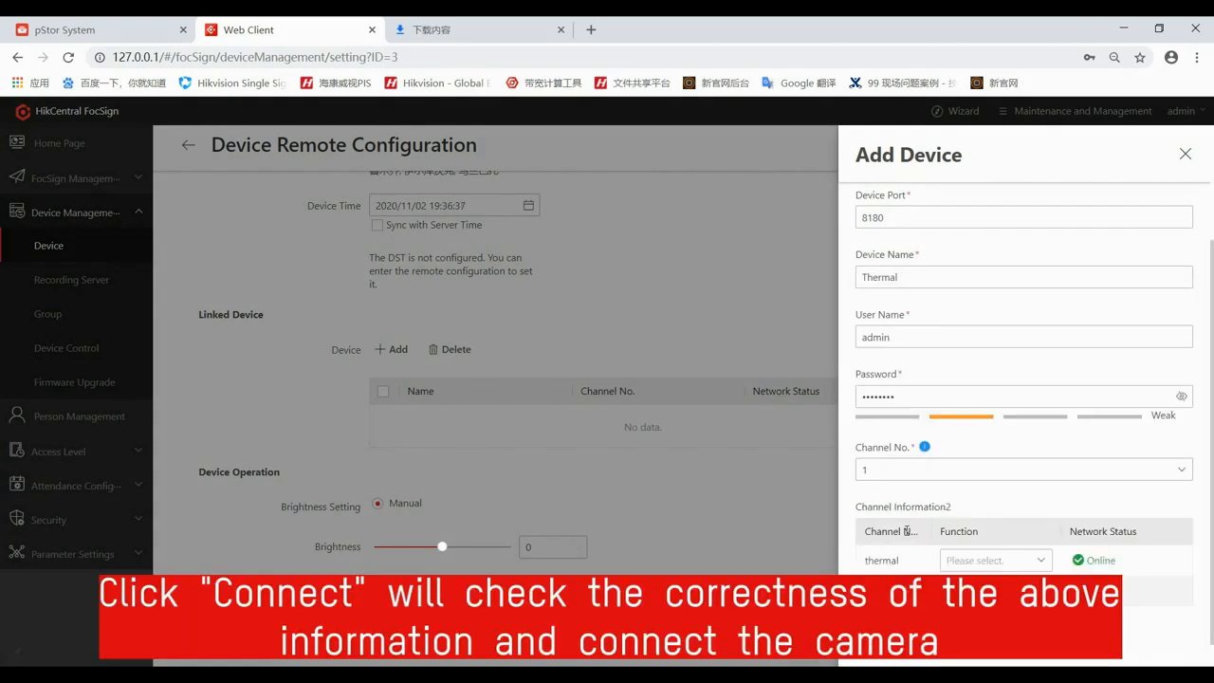
Set the thermal channel's function to Temperature Screening and add the device
scroll(1021, 487, down, 1)
click(1022, 491)
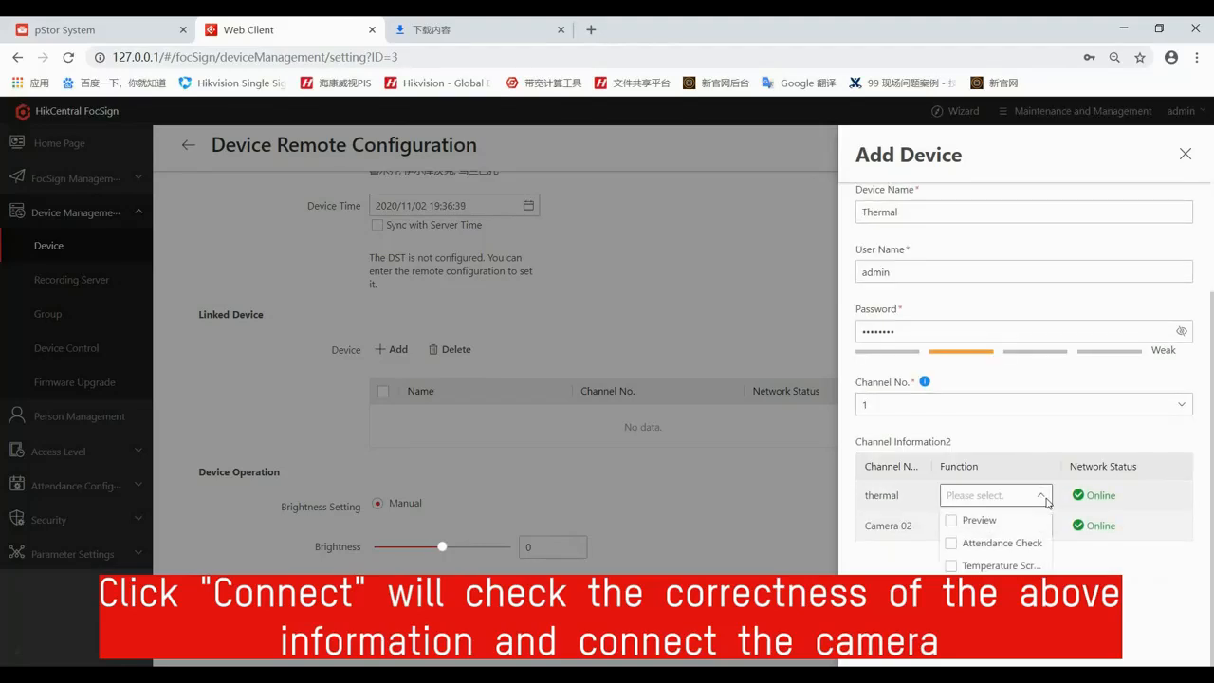
click(951, 566)
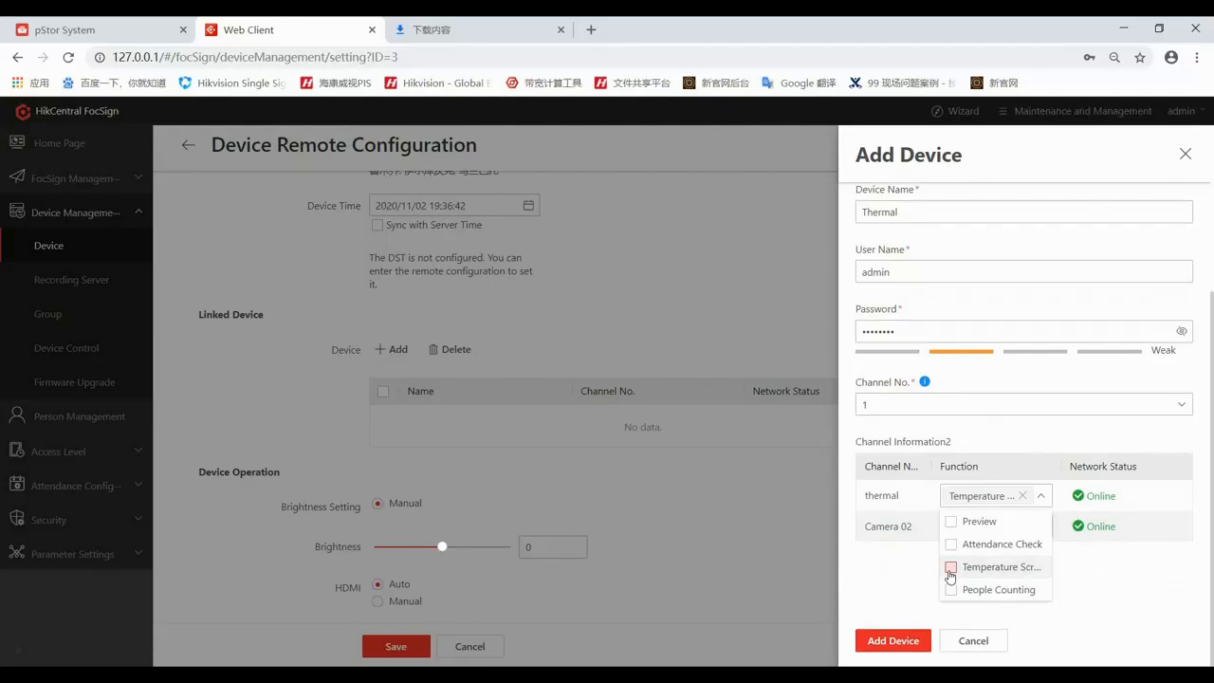
click(901, 582)
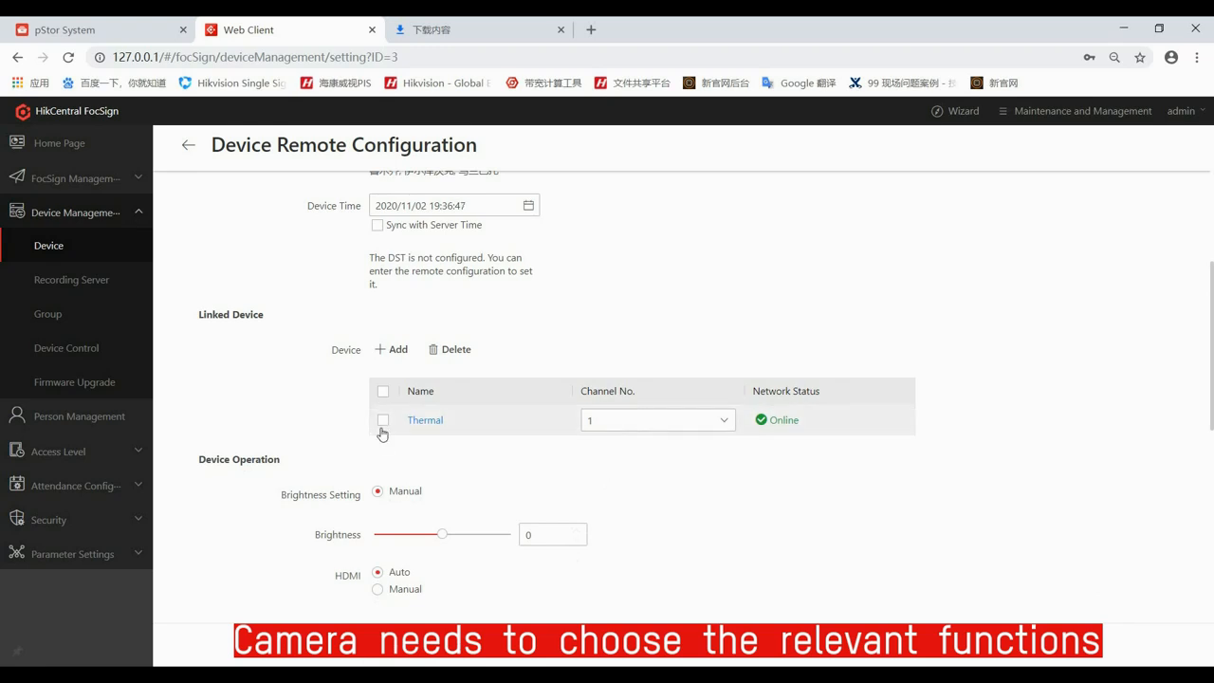
Add another linked device at address 10.9.97.16 named People counting
click(384, 353)
scroll(924, 251, up, 2)
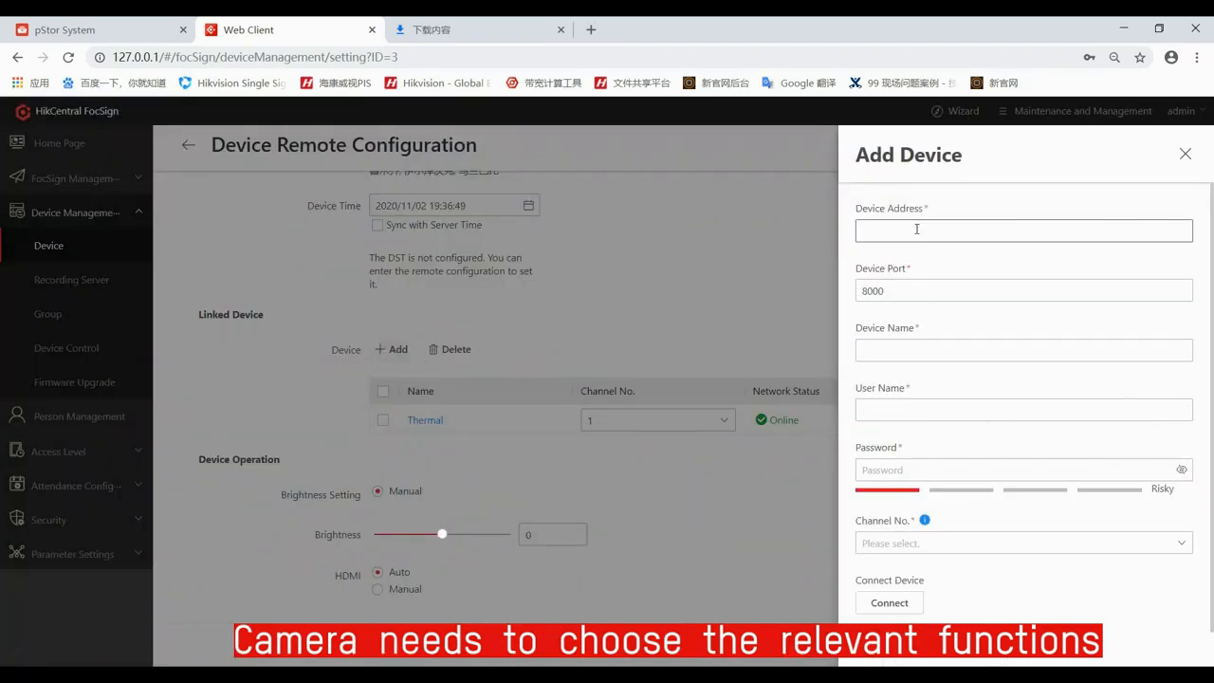
click(916, 229)
text(1)
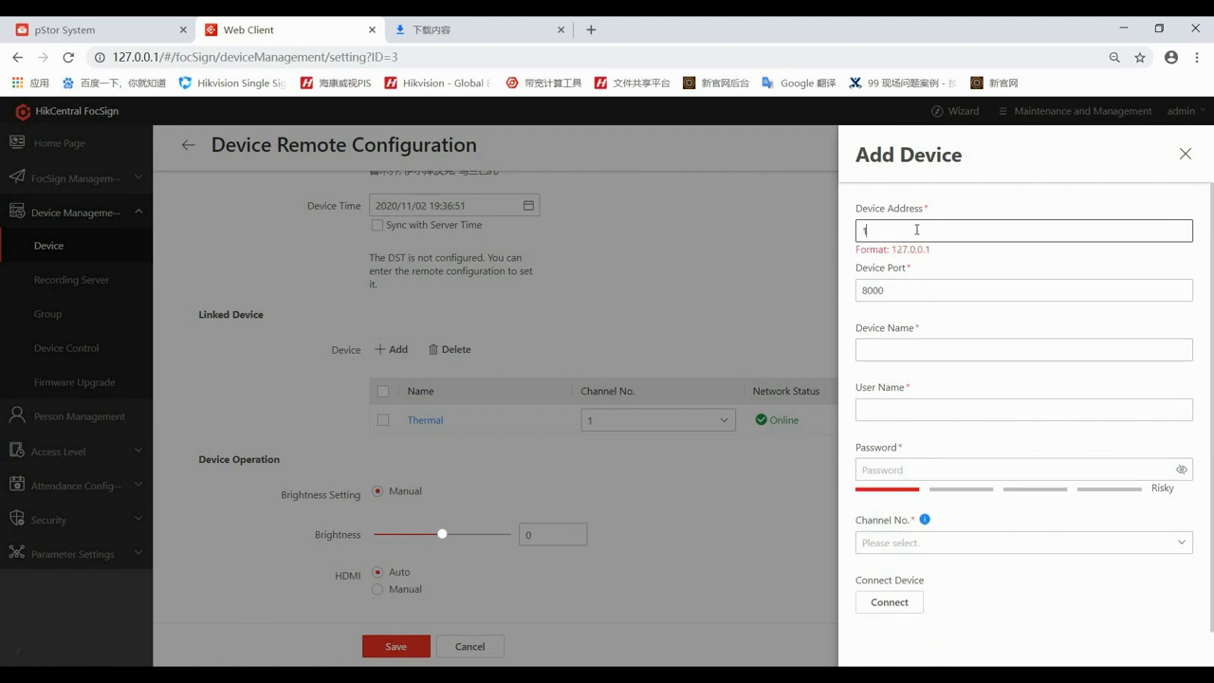
text(0.9.97.16)
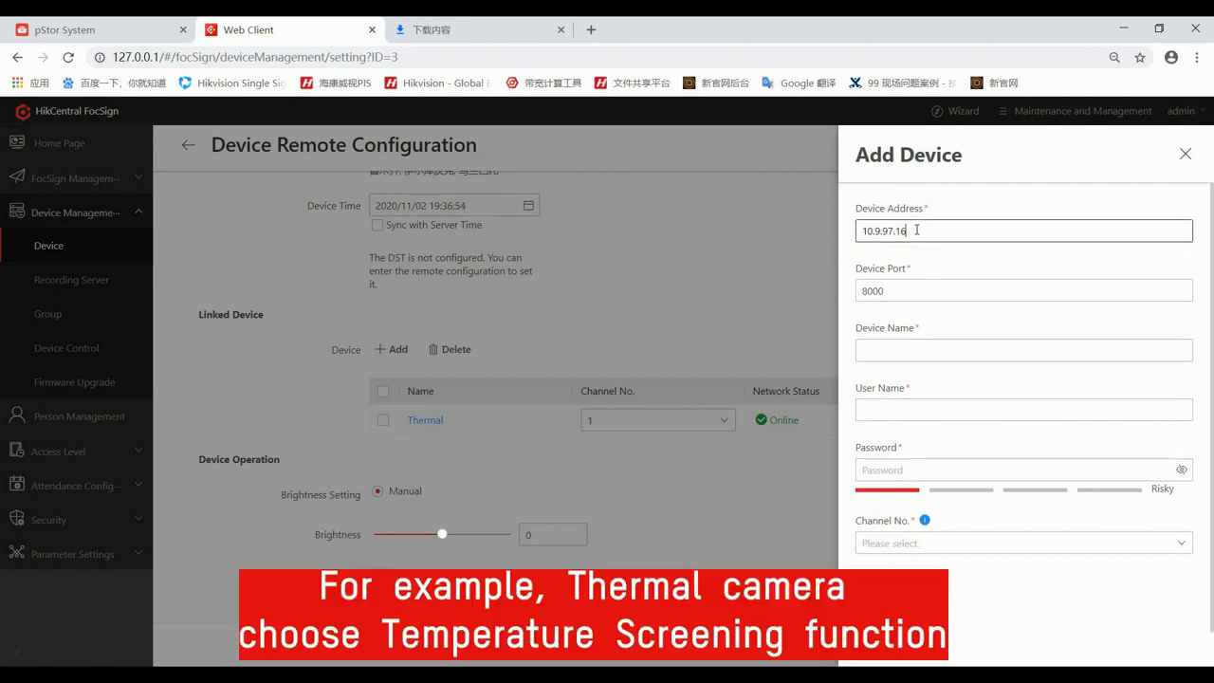
click(874, 351)
text(Pe)
key(BackSpace)
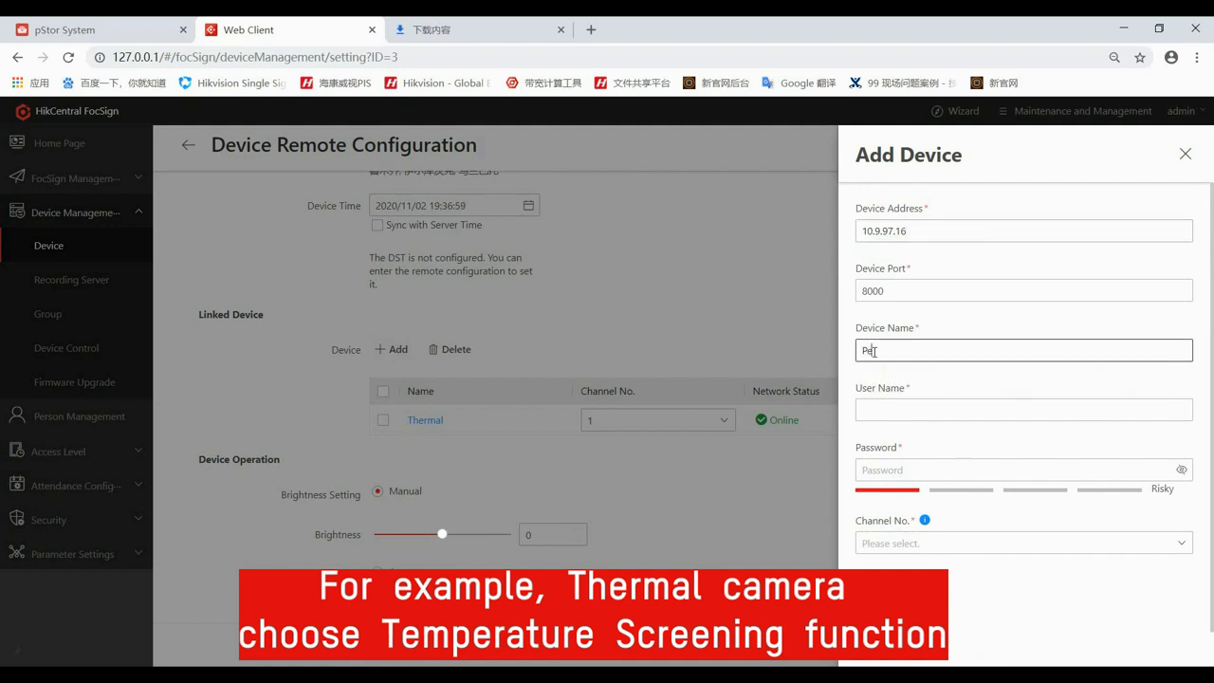
text(eople counting)
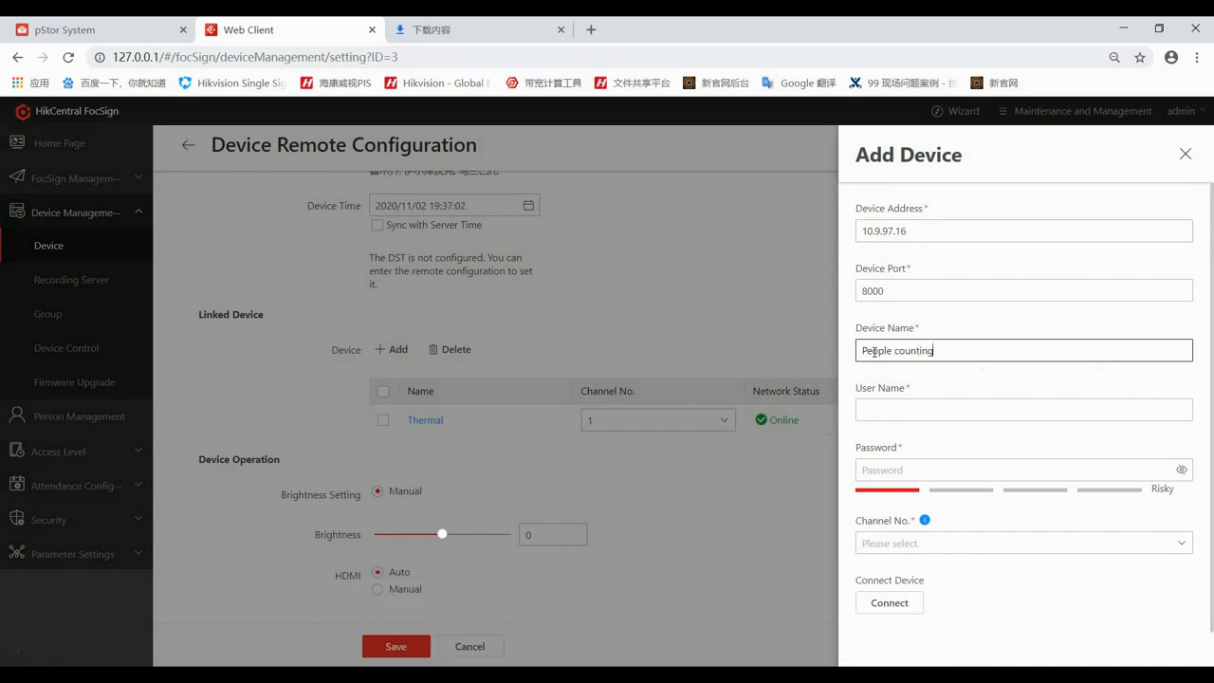
Enter user name admin and the camera's password for the People counting device
click(860, 409)
text(admin)
key(Tab)
text(******)
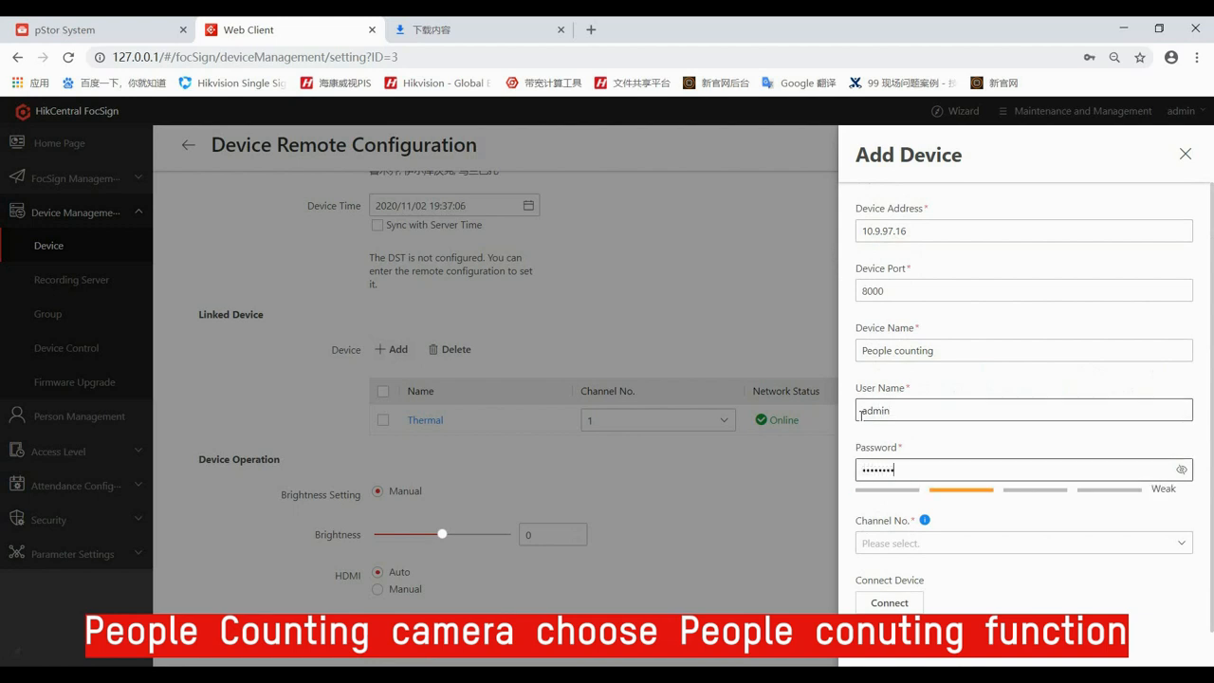
Choose channel 2 for the People counting device and connect it
click(949, 542)
click(894, 386)
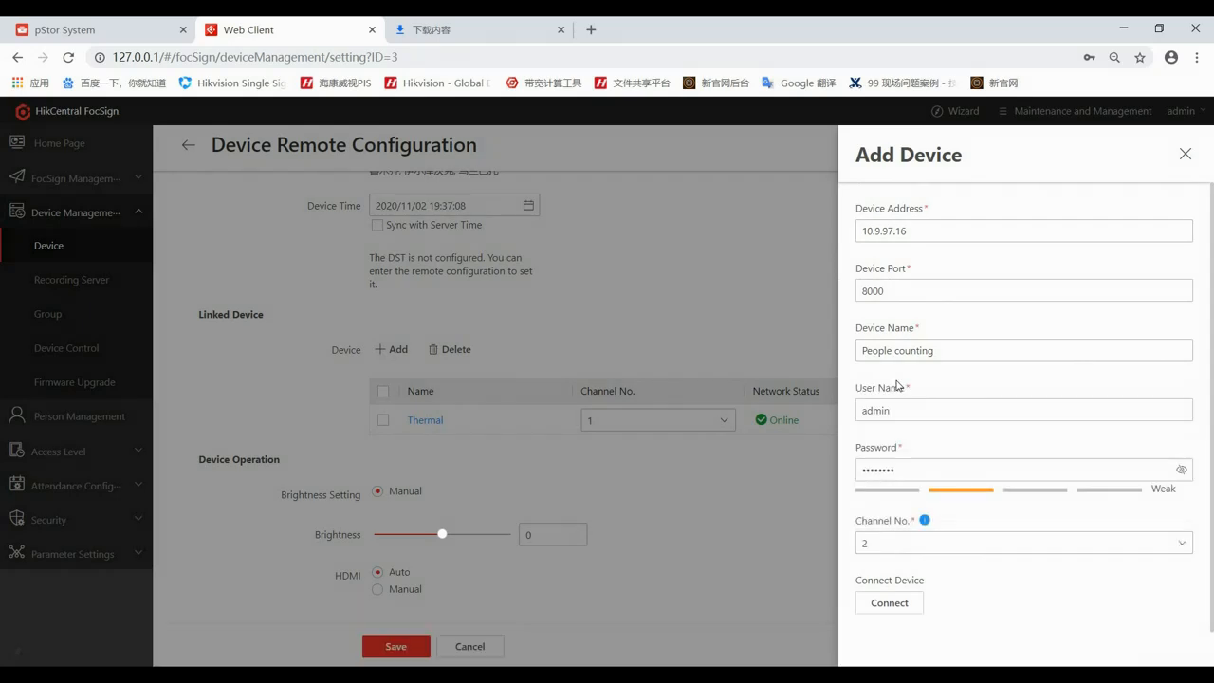
scroll(910, 455, down, 1)
click(889, 529)
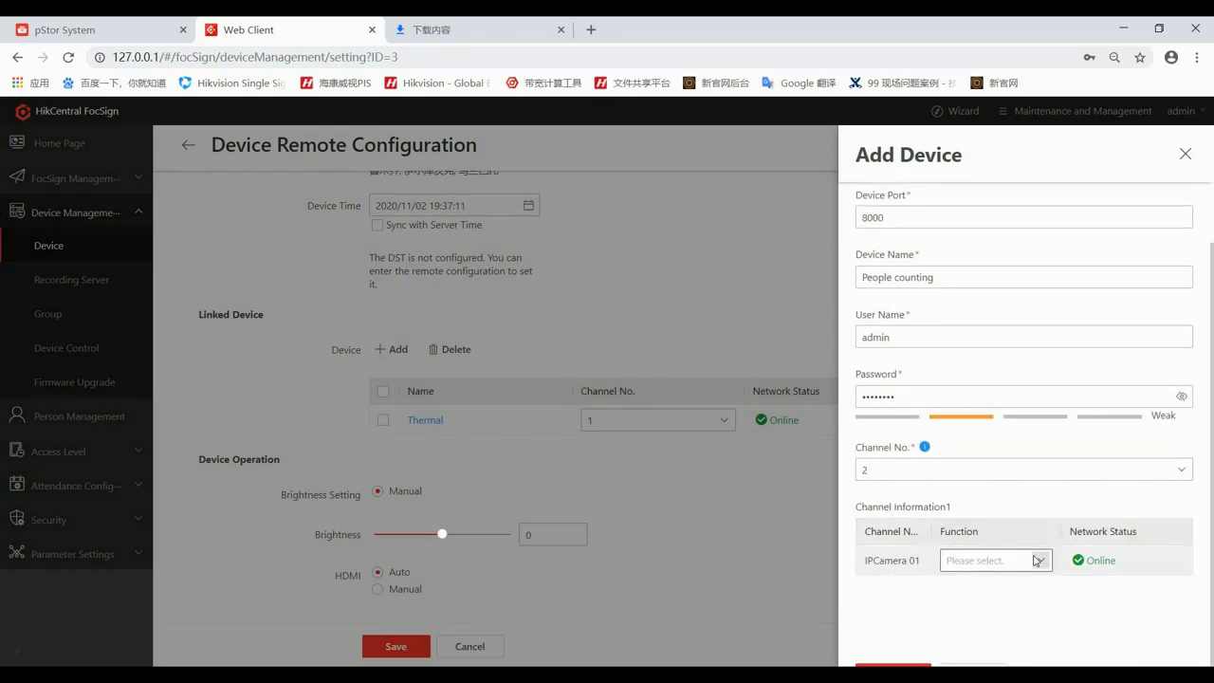
Set IPCamera 01's function to People Counting and add the device
click(993, 559)
click(986, 534)
click(918, 583)
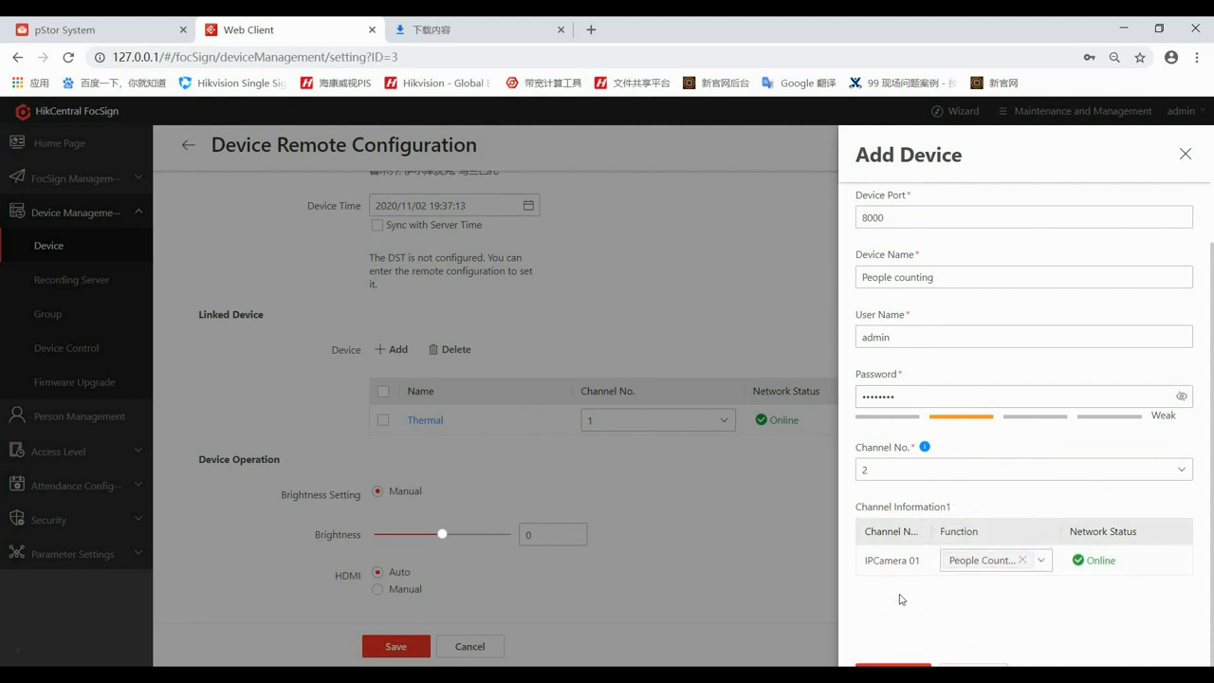
scroll(896, 616, down, 1)
click(894, 641)
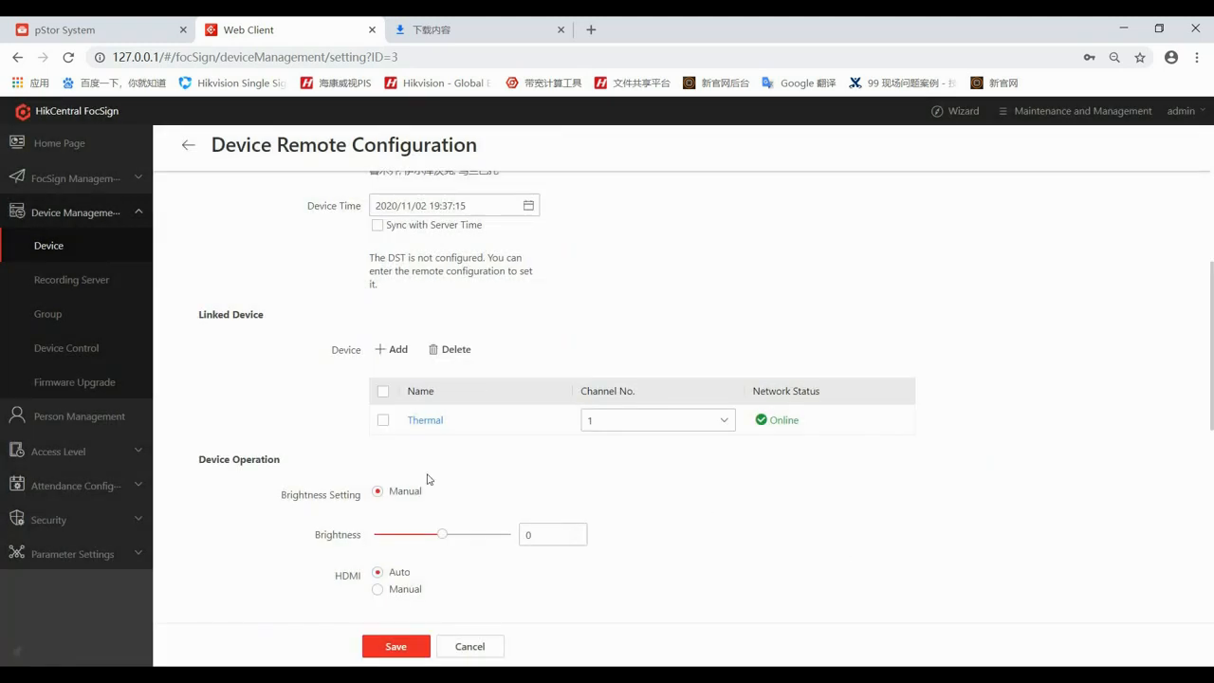
Add a third linked camera named Attendance on port 8005, user admin, channel 3, with its function set
click(392, 350)
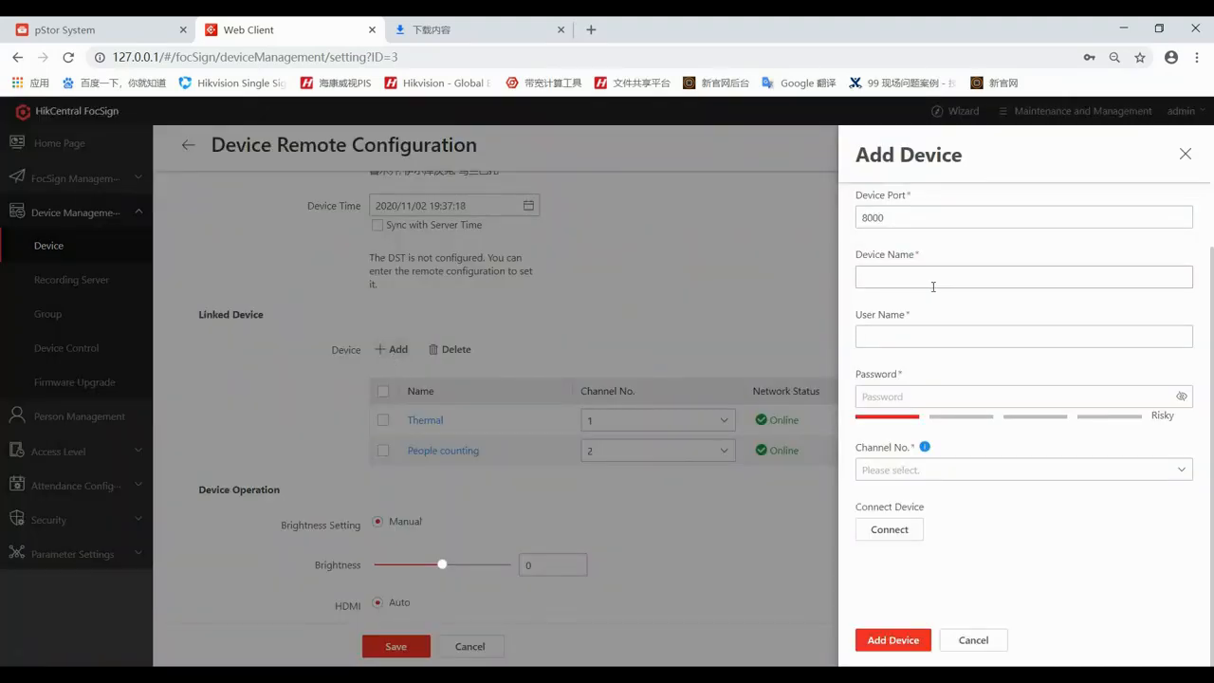
scroll(933, 286, up, 2)
click(908, 231)
text(10)
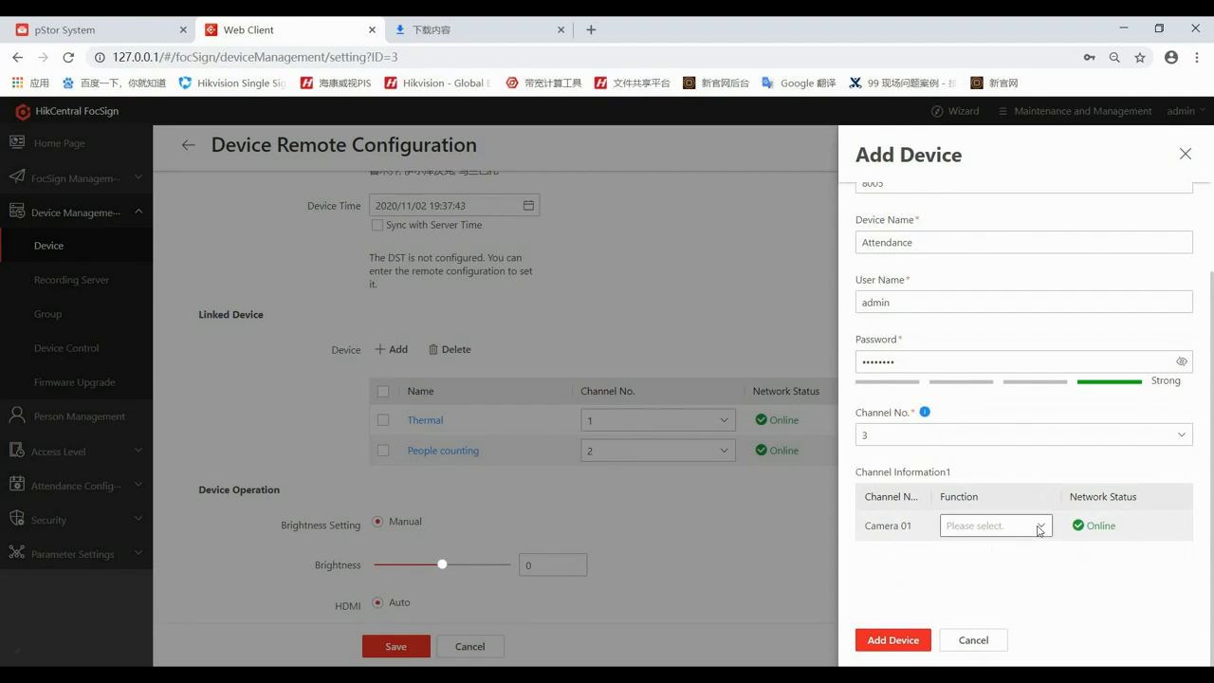
click(1034, 528)
click(951, 574)
click(892, 640)
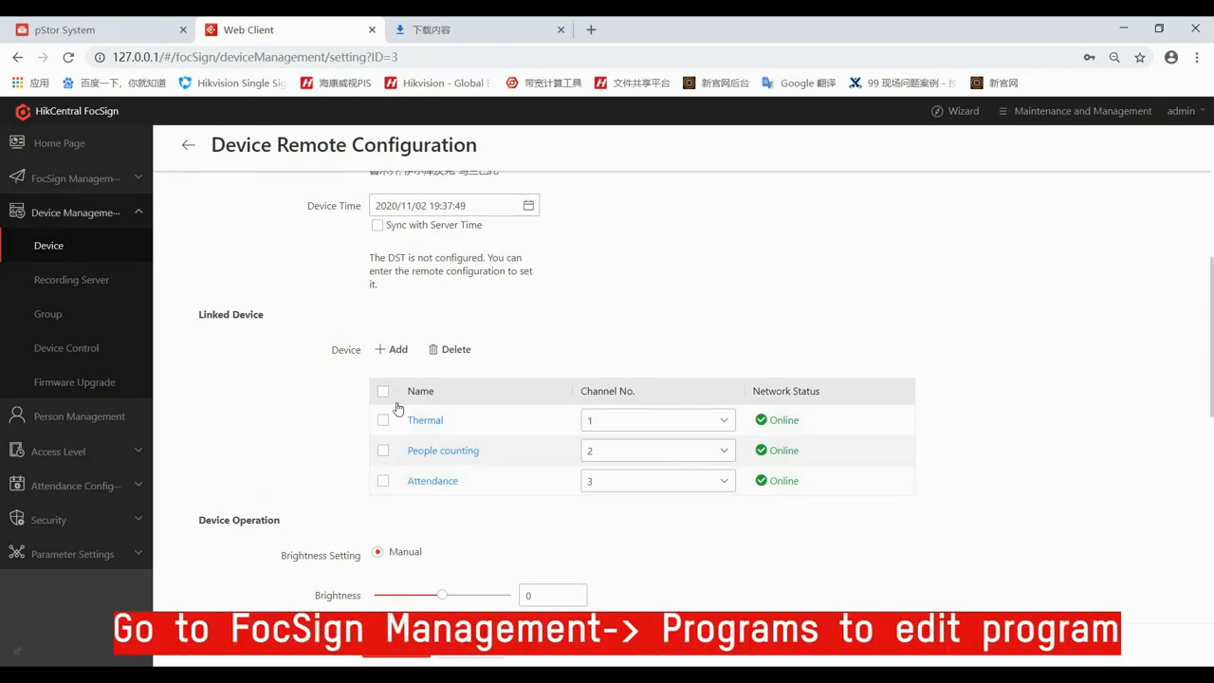
Save the remote configuration with the three linked cameras
scroll(643, 508, down, 3)
scroll(498, 502, up, 3)
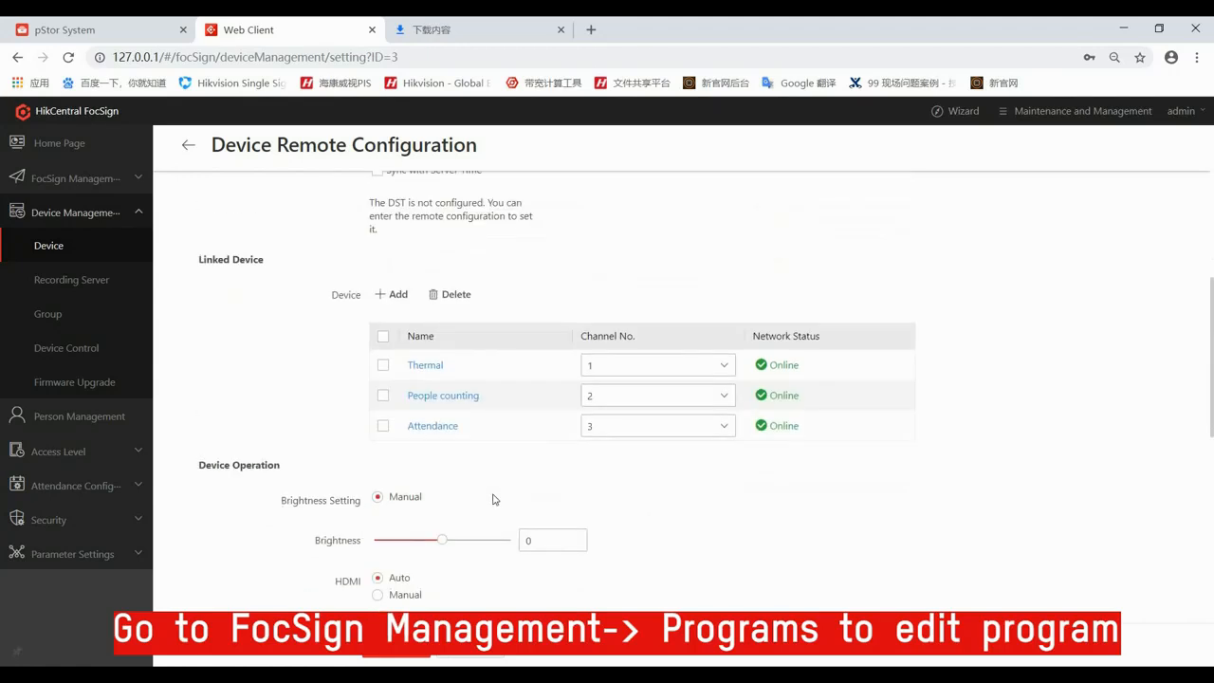
click(410, 656)
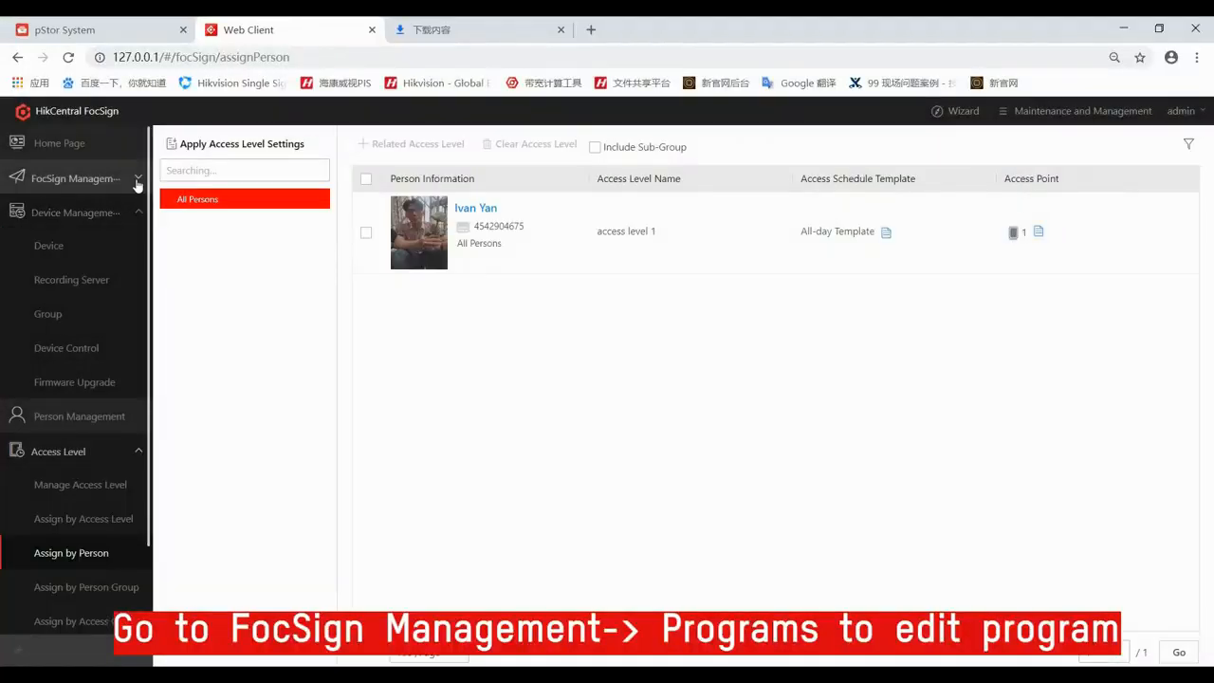
Open Programs, start a normal program named test, and browse the Chain Retail and Financial Bank templates before closing
click(137, 181)
click(42, 252)
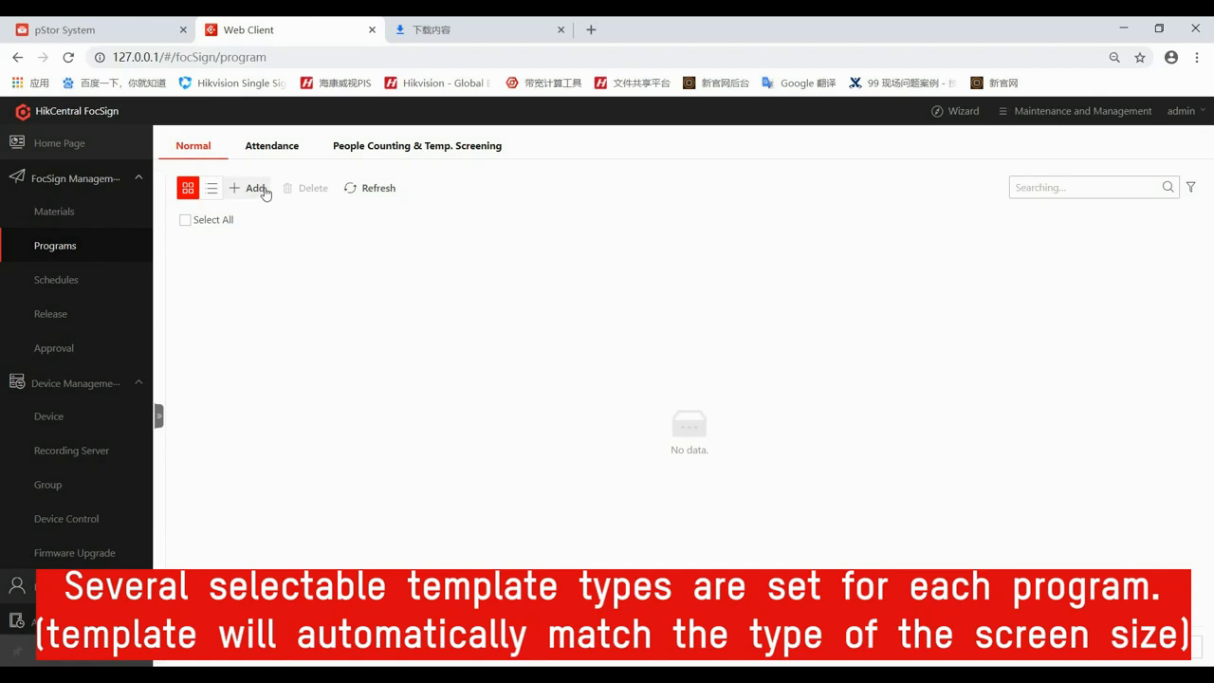
click(252, 188)
click(589, 163)
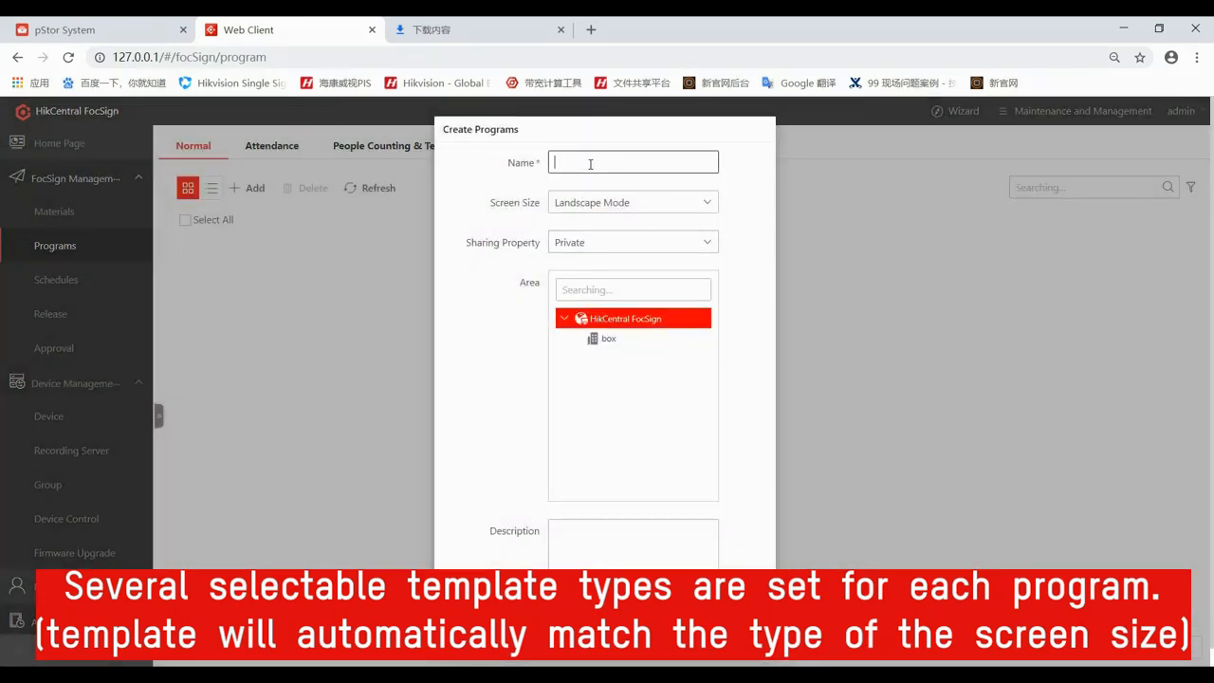
text(test)
key(Return)
click(750, 660)
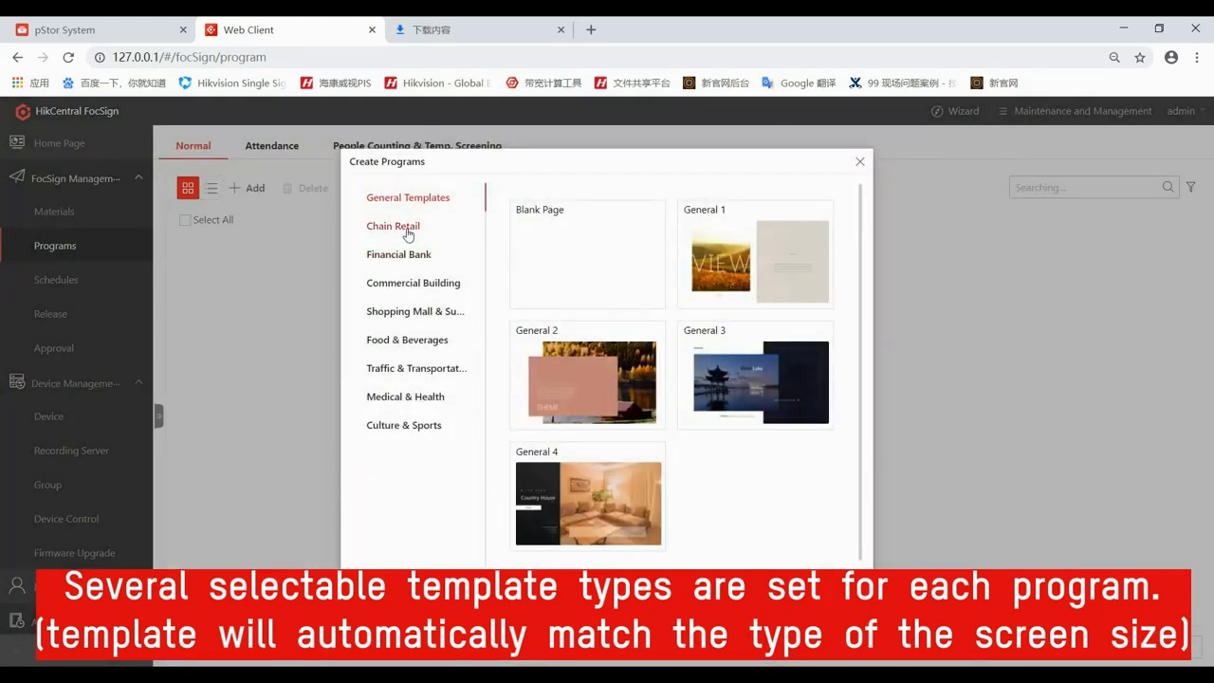
click(408, 231)
click(400, 256)
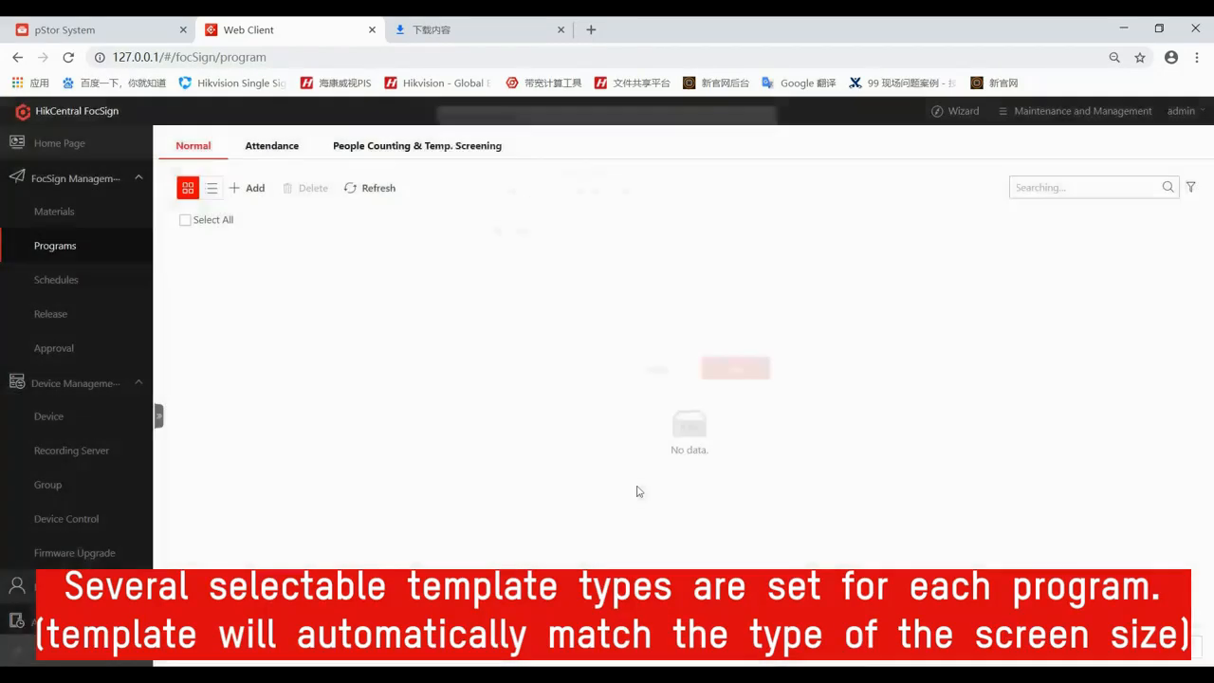
Create an attendance program named 1 in Portrait Mode and continue to its template selection
click(292, 162)
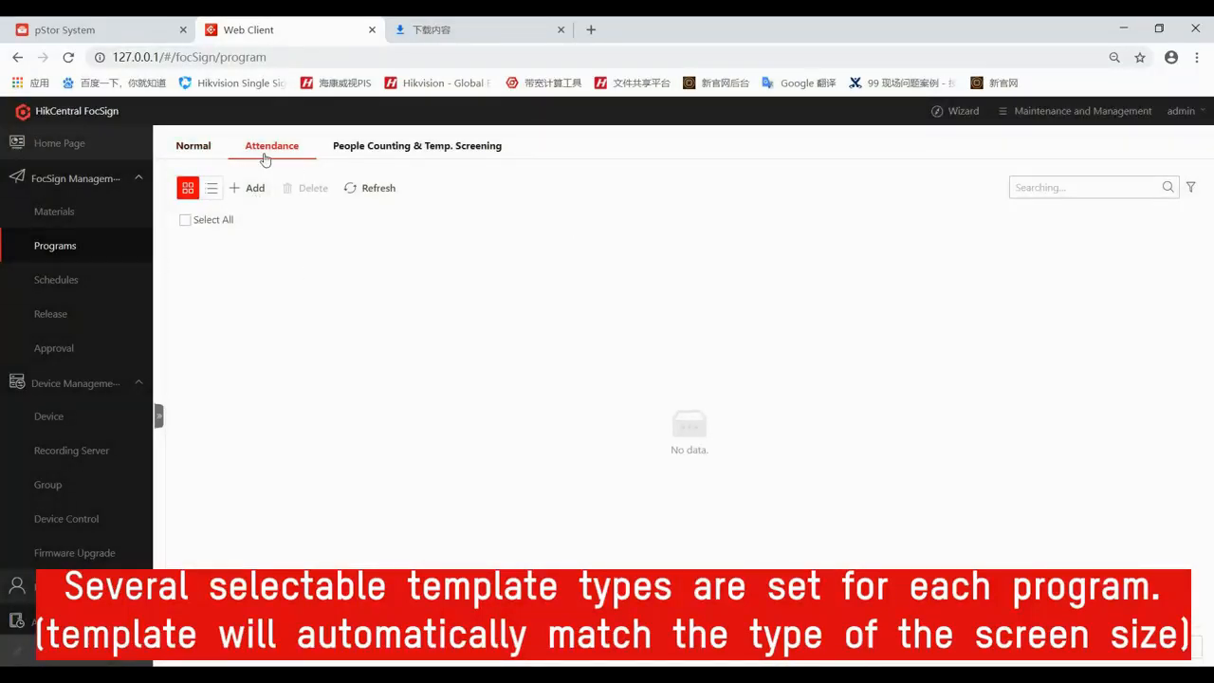
click(244, 192)
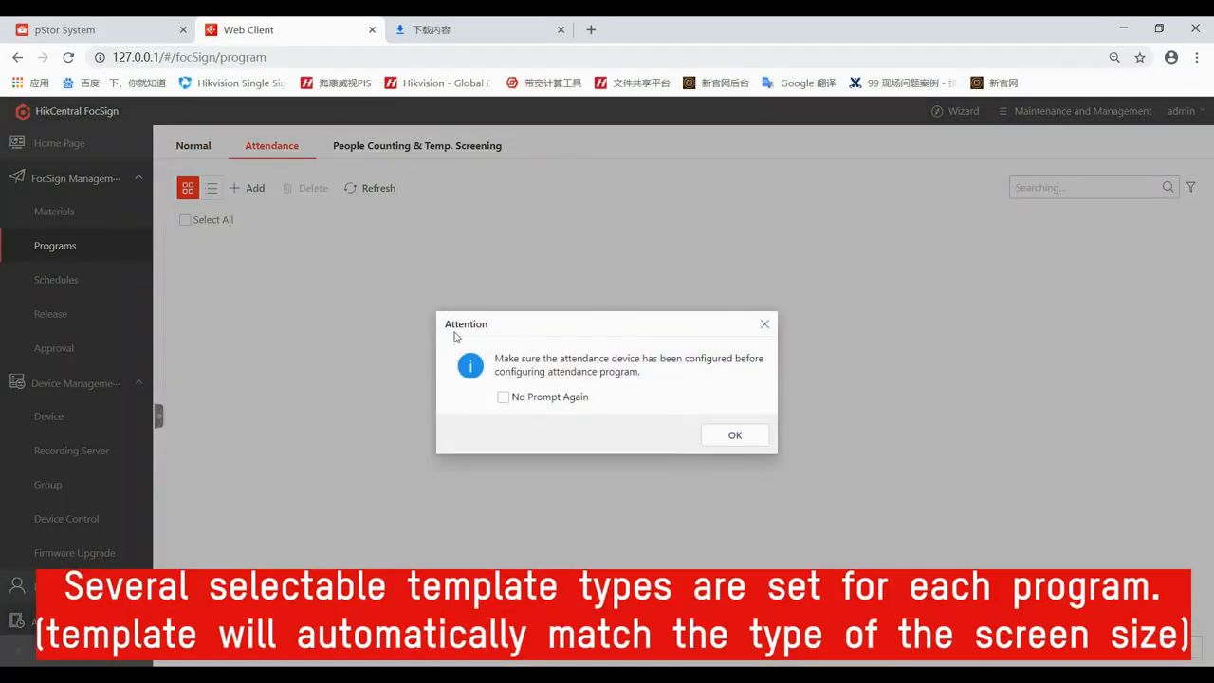
click(734, 435)
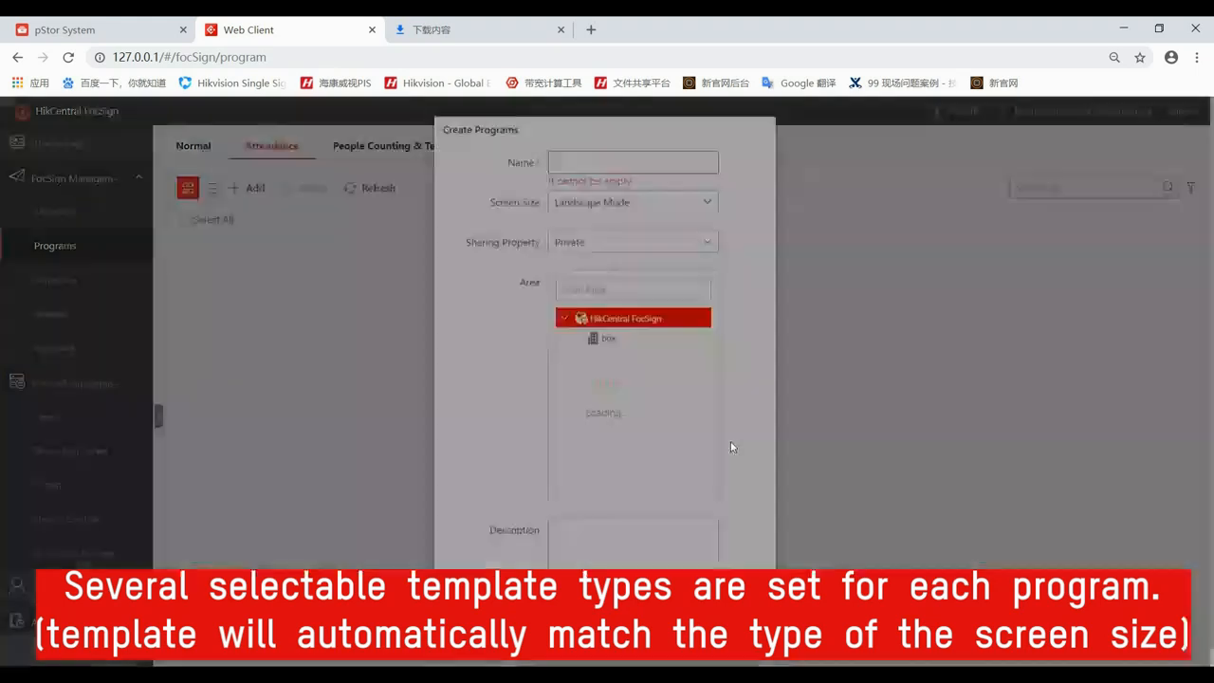
text(1)
click(688, 220)
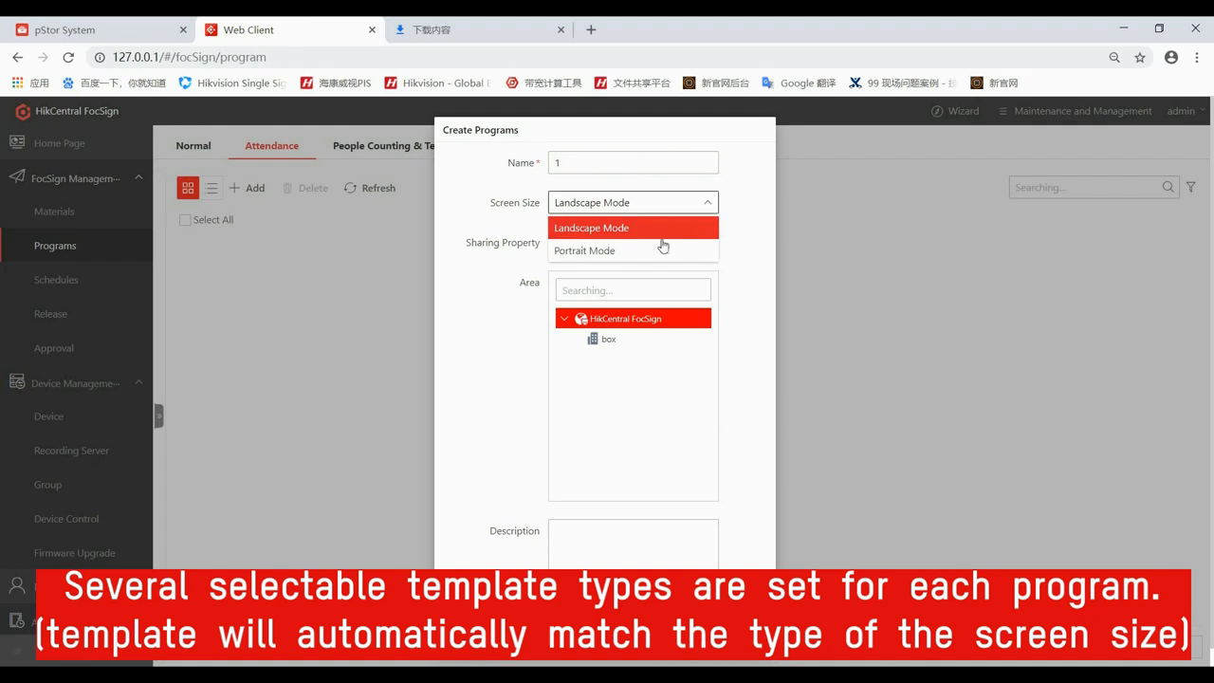
click(747, 357)
click(632, 202)
click(620, 250)
click(682, 626)
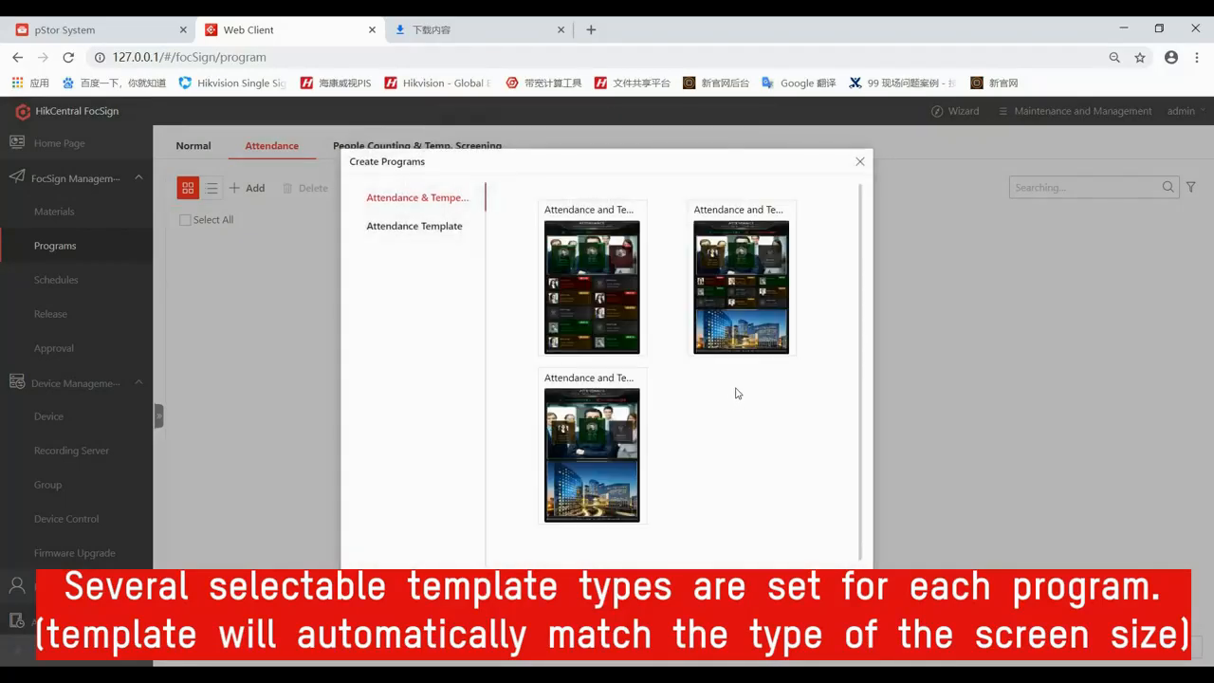
Browse the Attendance Template designs and cancel the attendance program creation
click(437, 230)
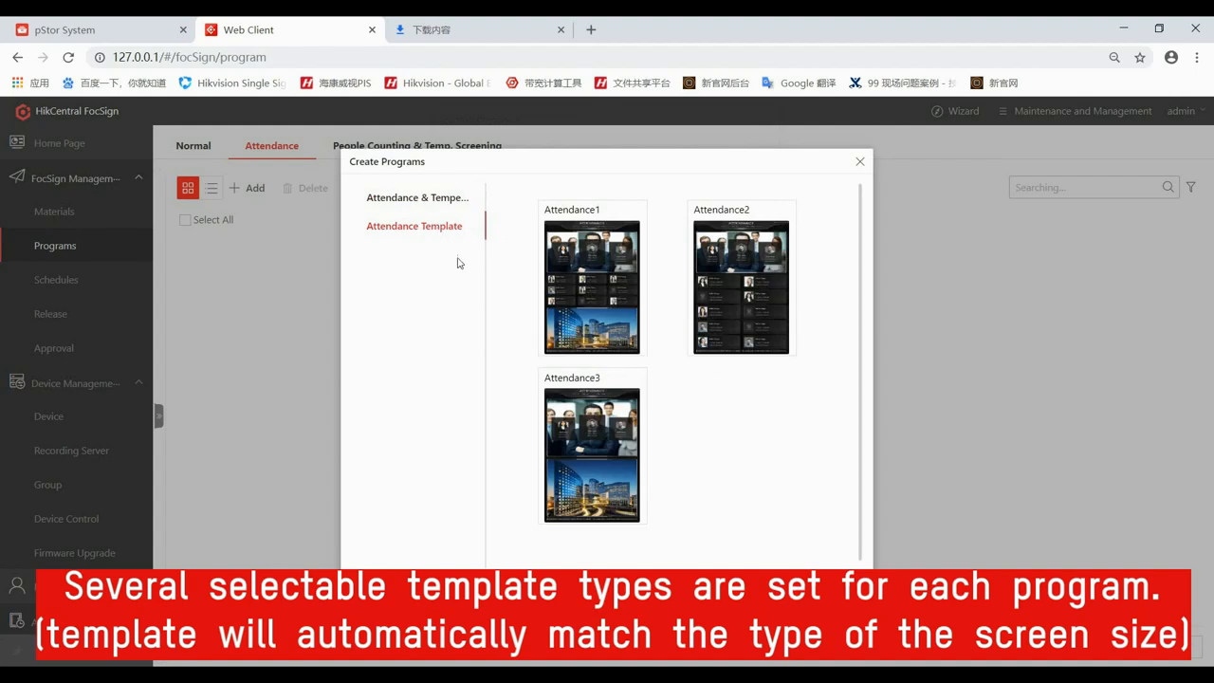
click(777, 589)
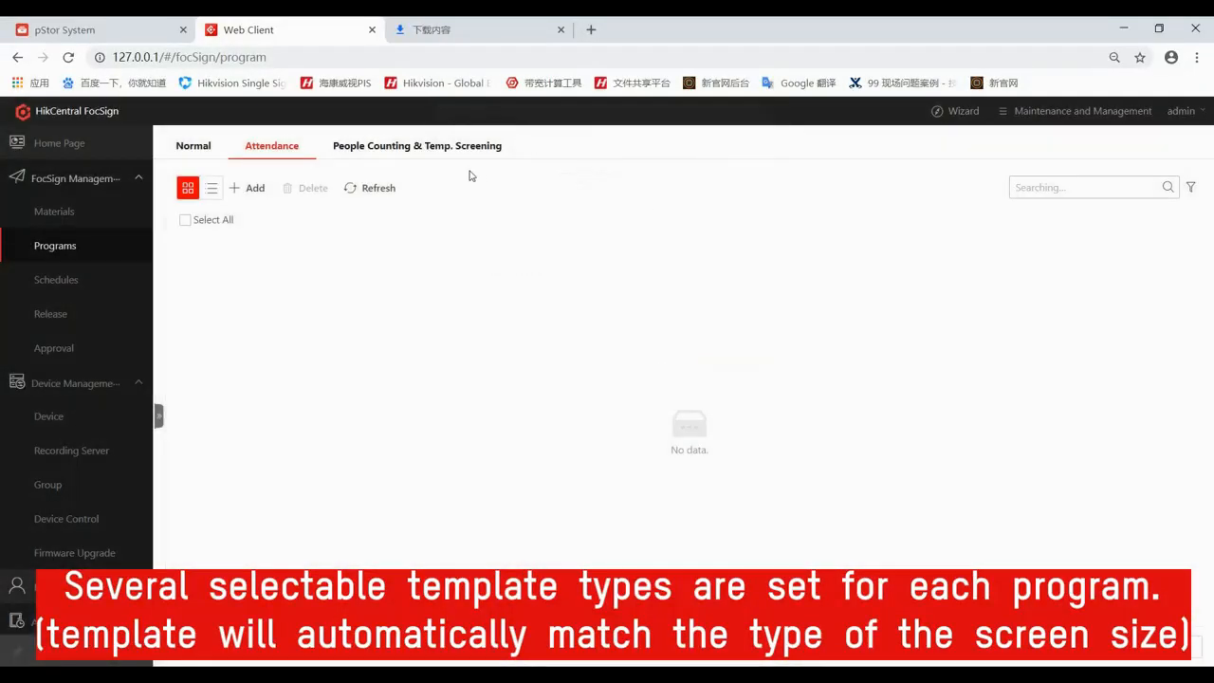
click(393, 153)
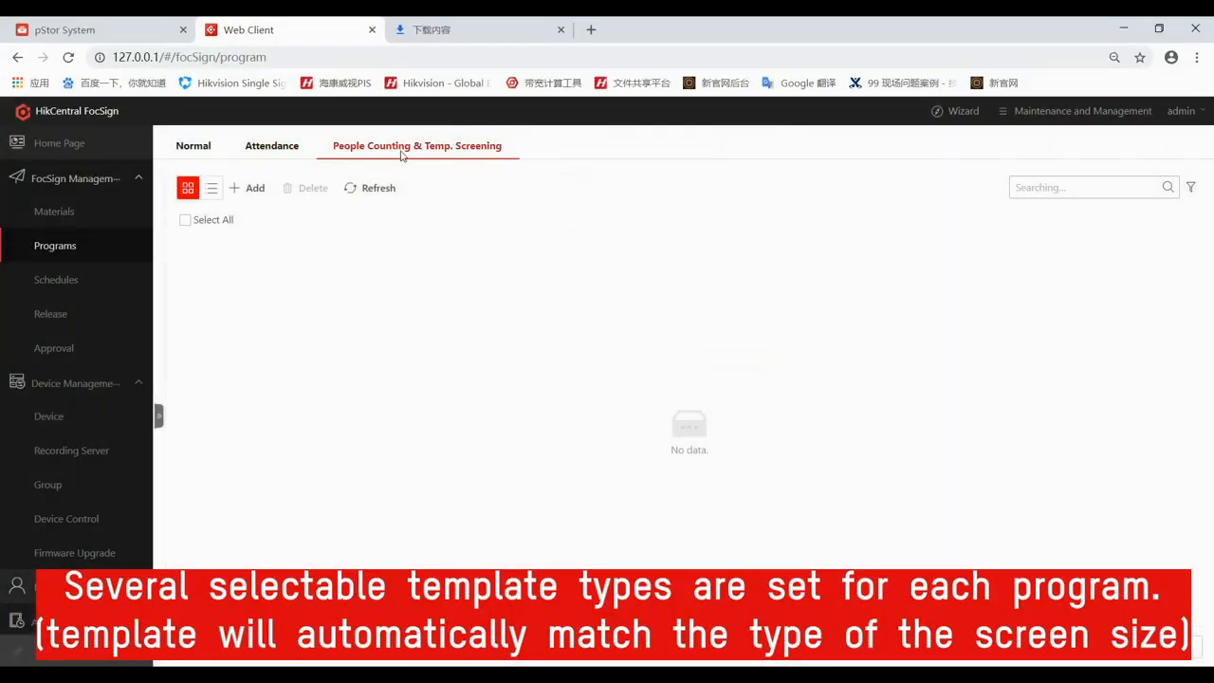
Create a people counting and temperature screening program named test in Landscape Mode using the second-row left template
click(245, 190)
click(720, 442)
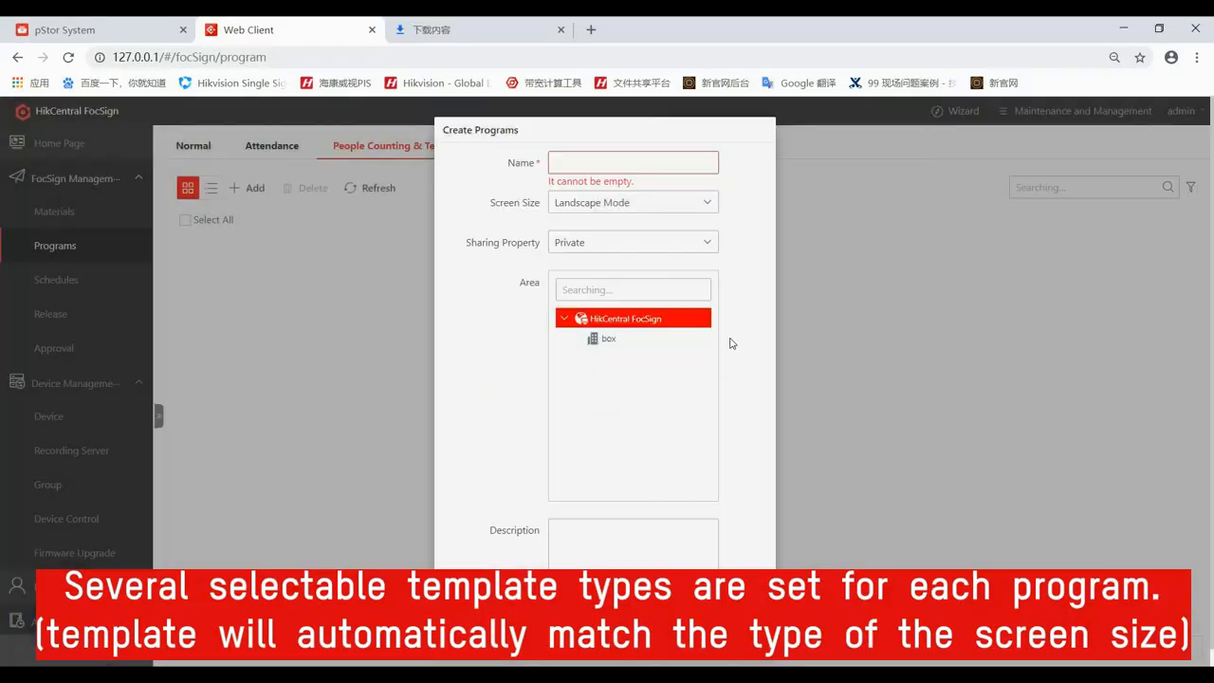
text(test)
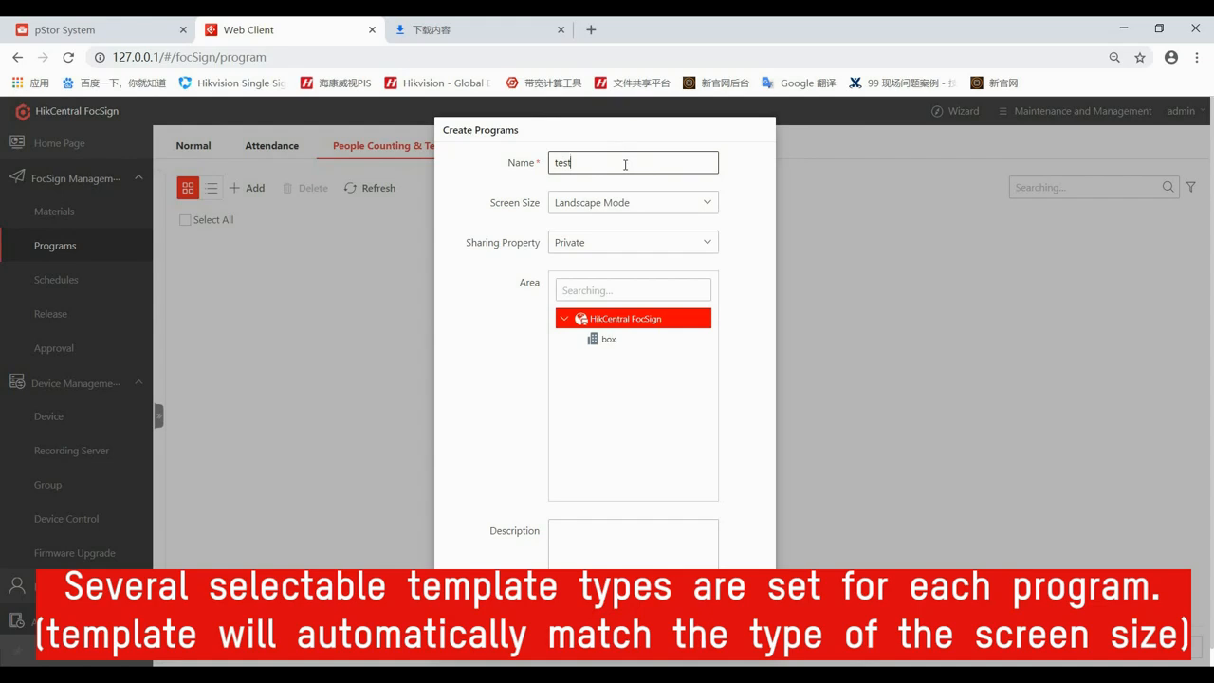
click(637, 204)
click(645, 237)
click(674, 203)
click(636, 227)
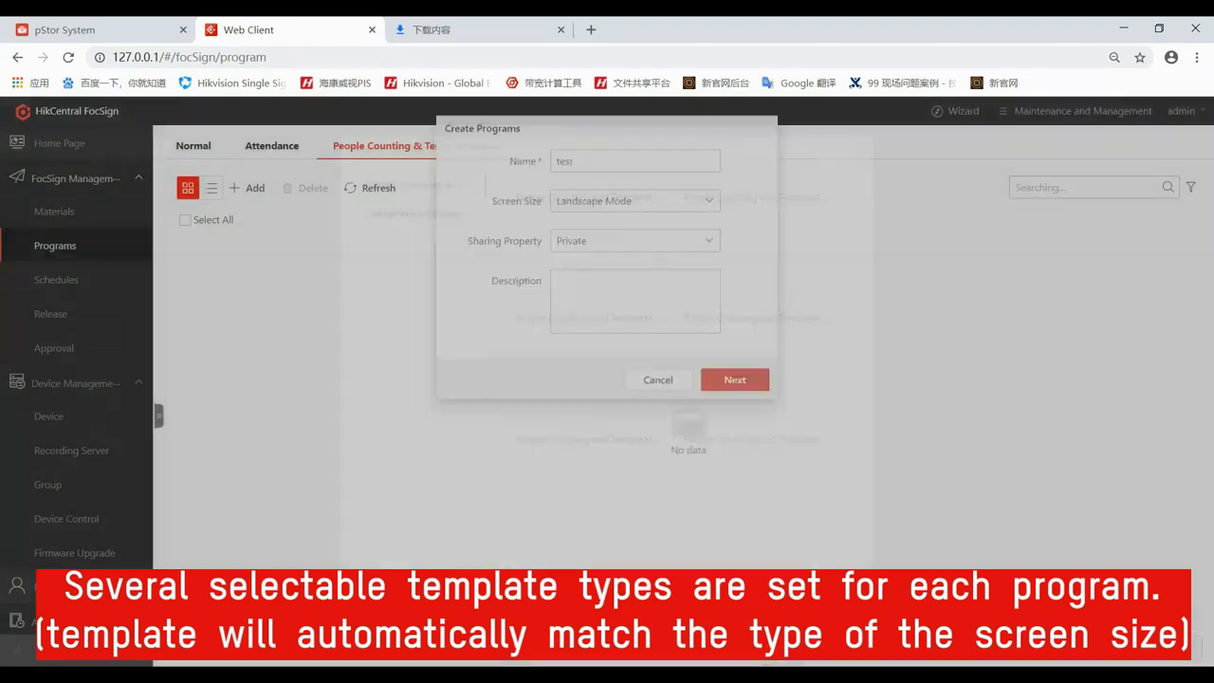
click(734, 376)
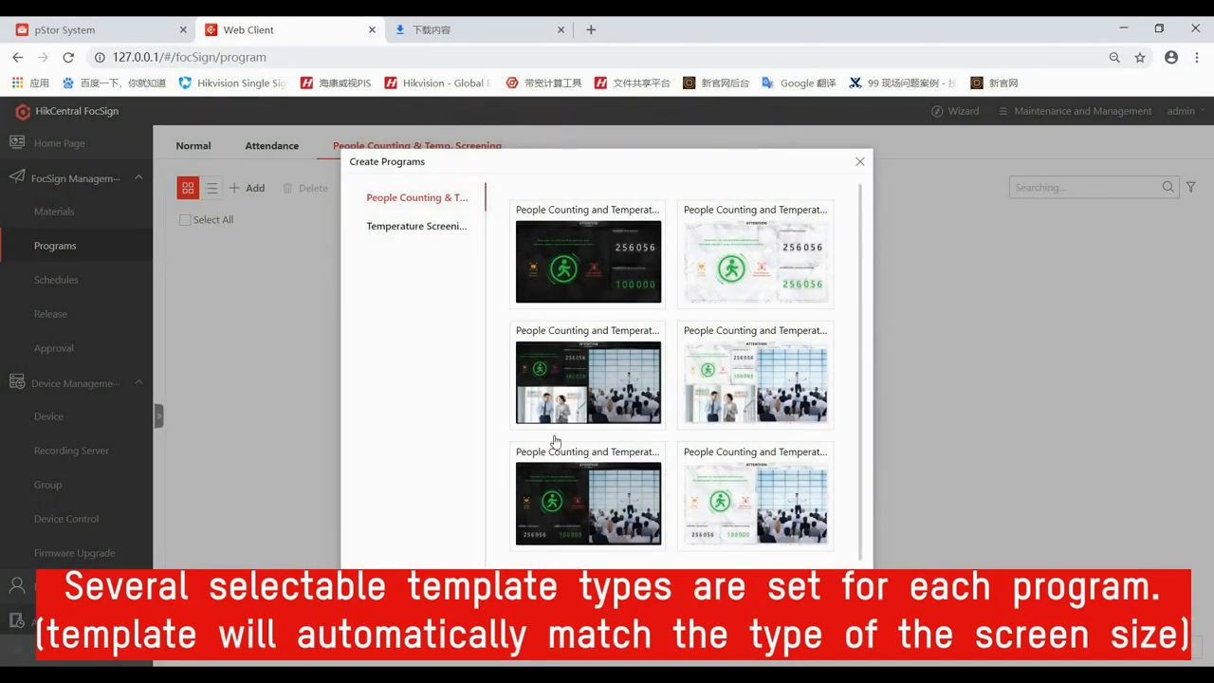
click(389, 231)
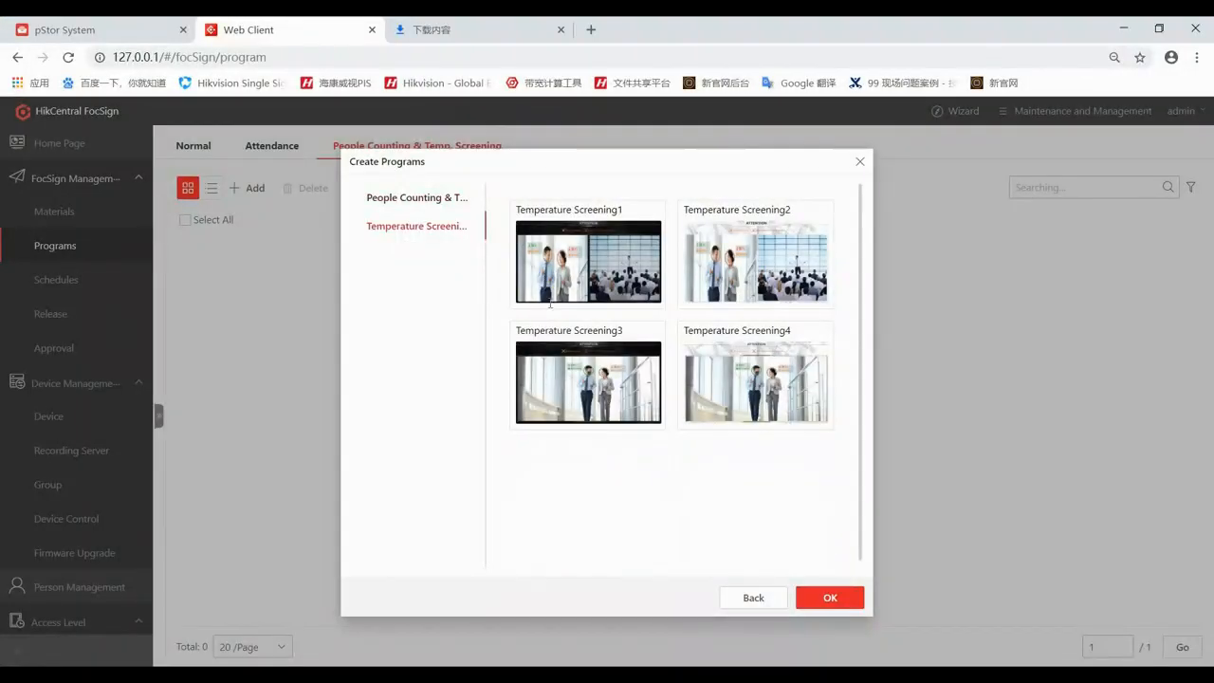
click(428, 198)
click(587, 376)
click(829, 599)
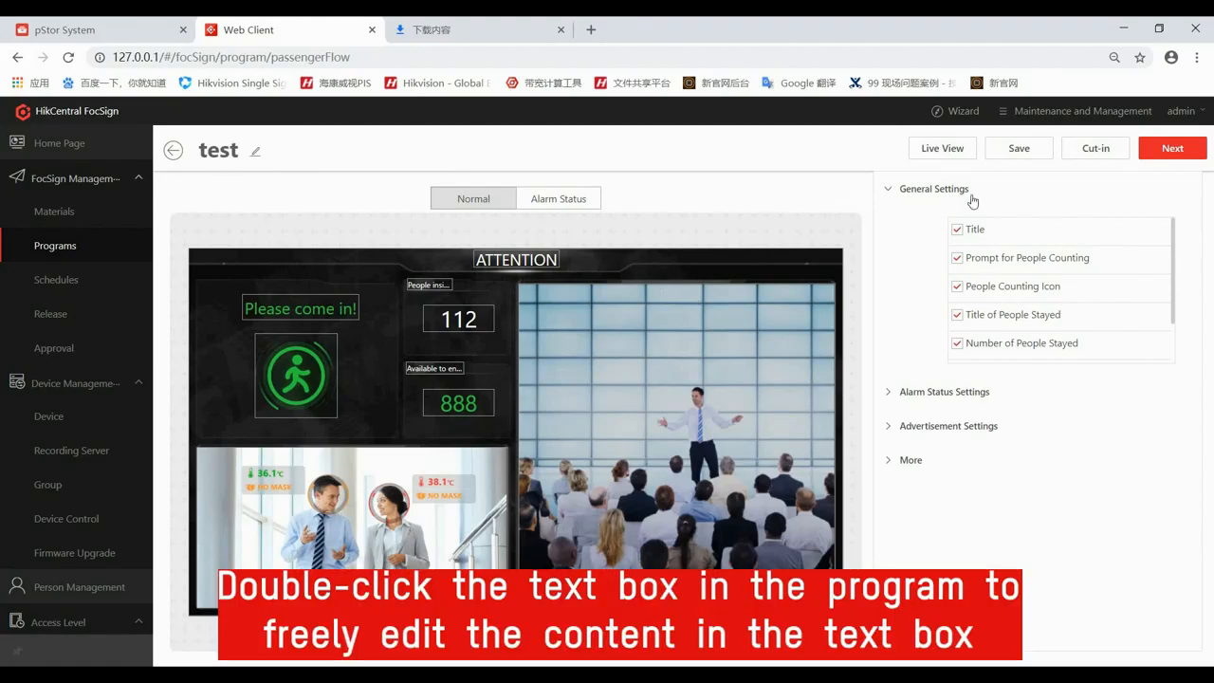
Change the program's title text to Hikvision
click(1037, 236)
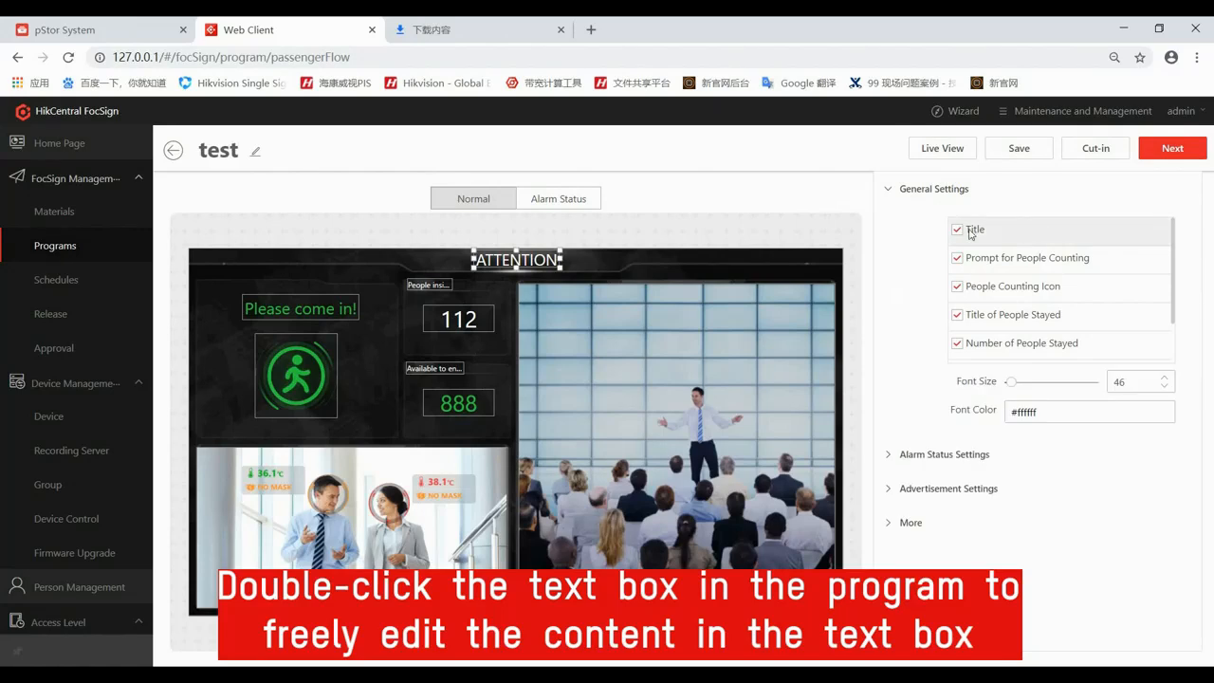
double_click(536, 262)
text(Hikvision)
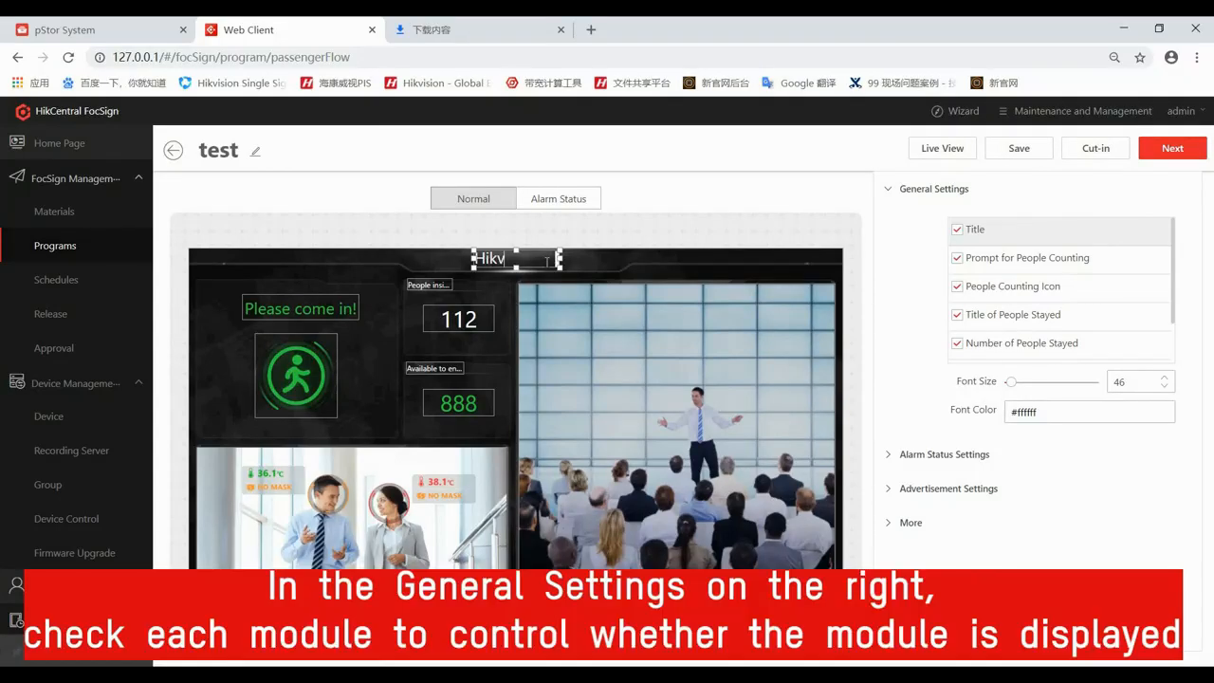
Toggle the people counting prompt, people counting icon and people-stayed title modules off and back on
click(1049, 265)
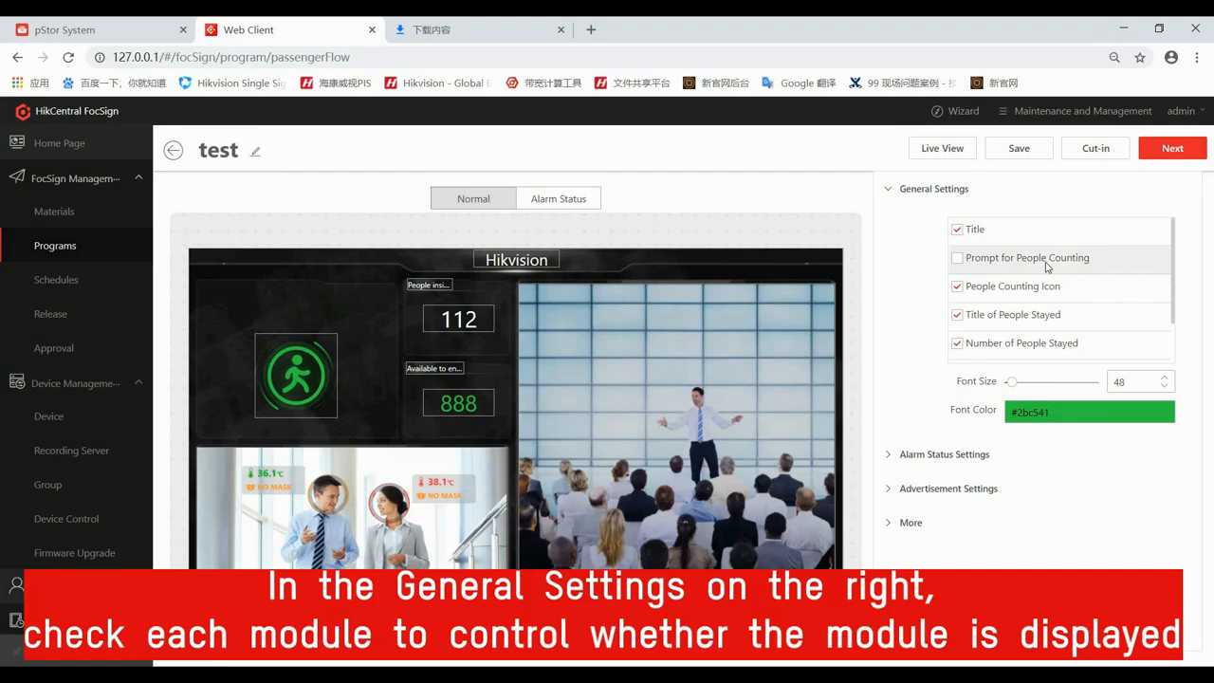
click(1048, 266)
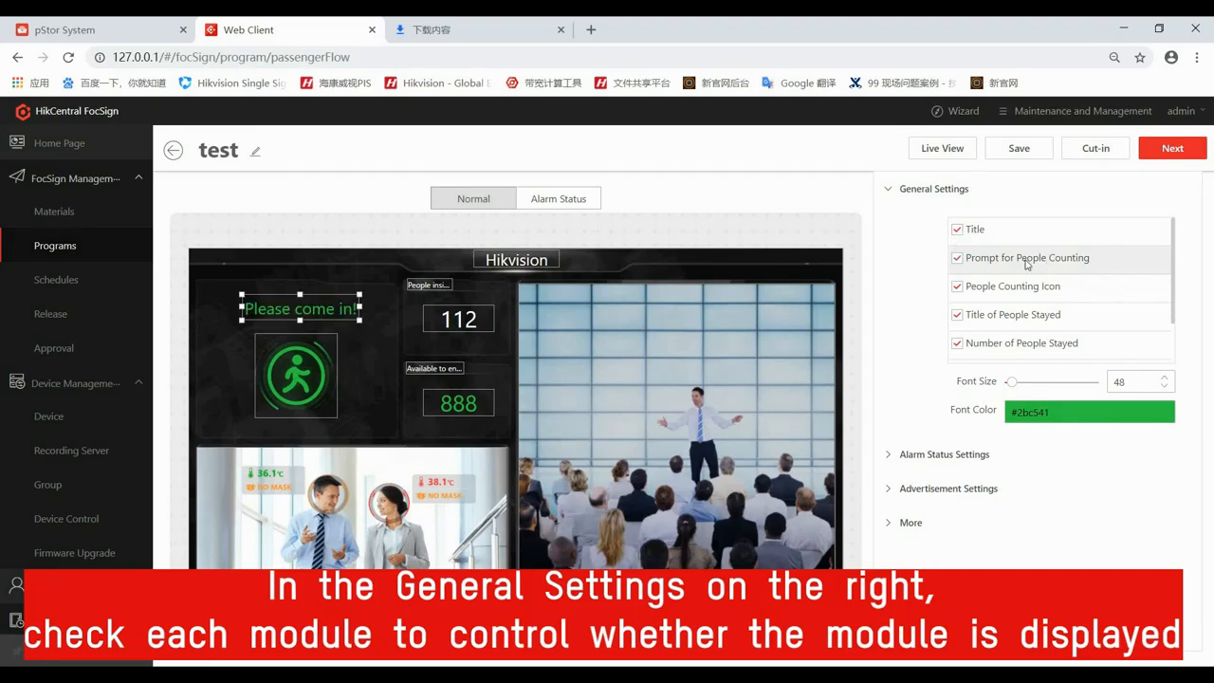
click(1032, 289)
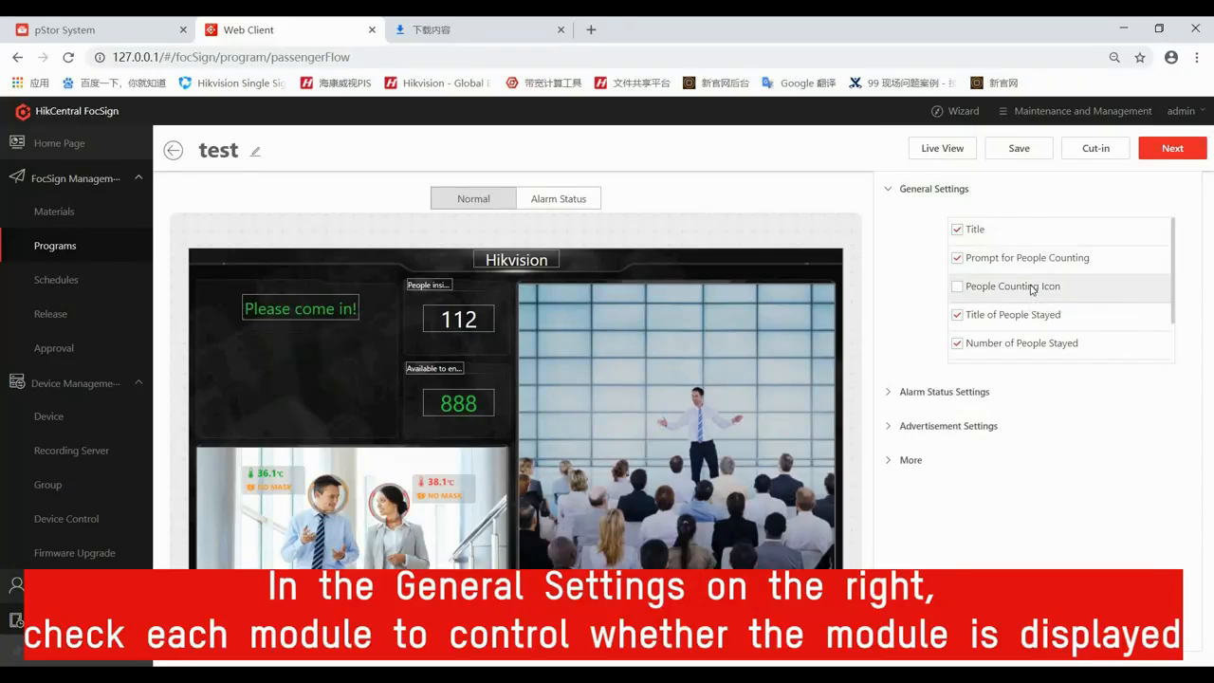
click(1032, 289)
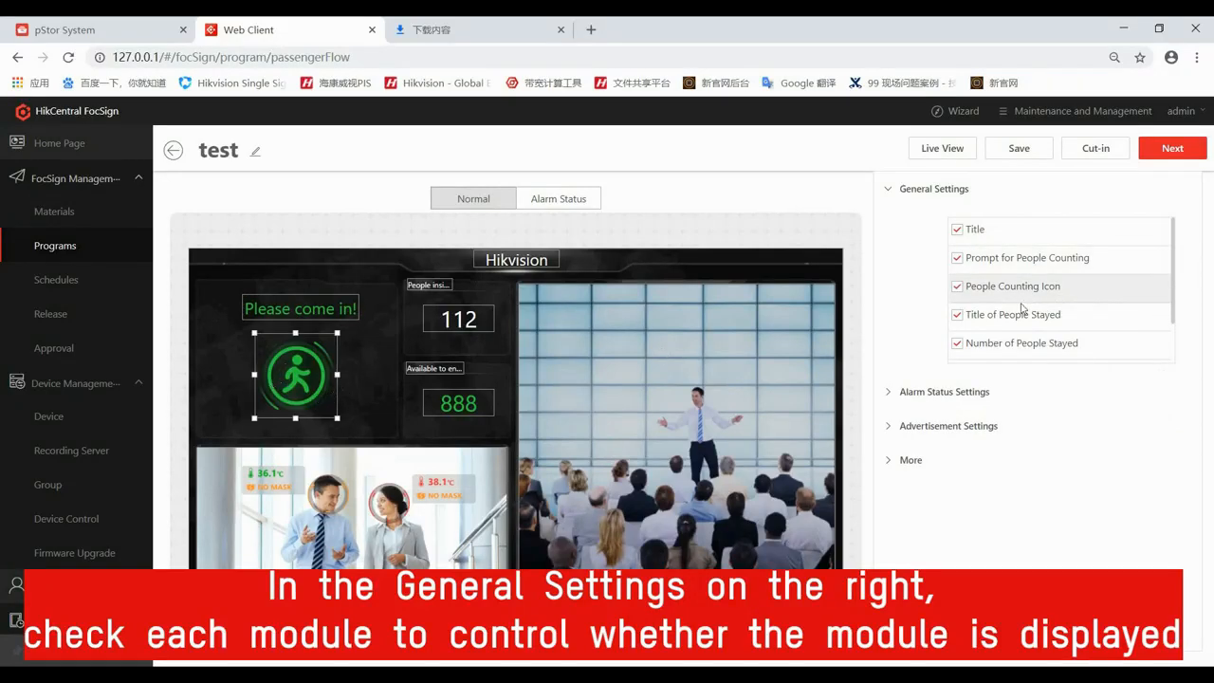
click(1023, 314)
click(1033, 317)
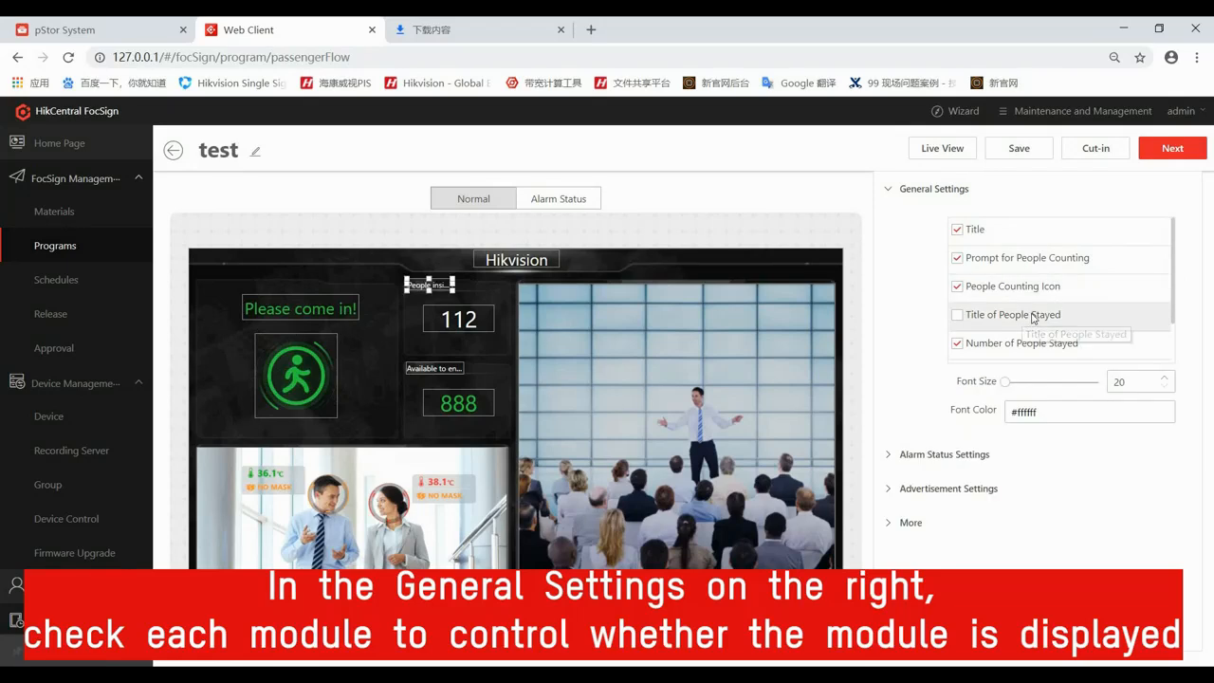
Move the people-inside title slightly right and the 'Please come in!' prompt slightly left
mouse_move(443, 285)
mouse_down()
mouse_move(399, 285)
mouse_move(451, 286)
mouse_up()
mouse_move(328, 316)
mouse_down()
mouse_move(282, 316)
mouse_move(316, 317)
mouse_up()
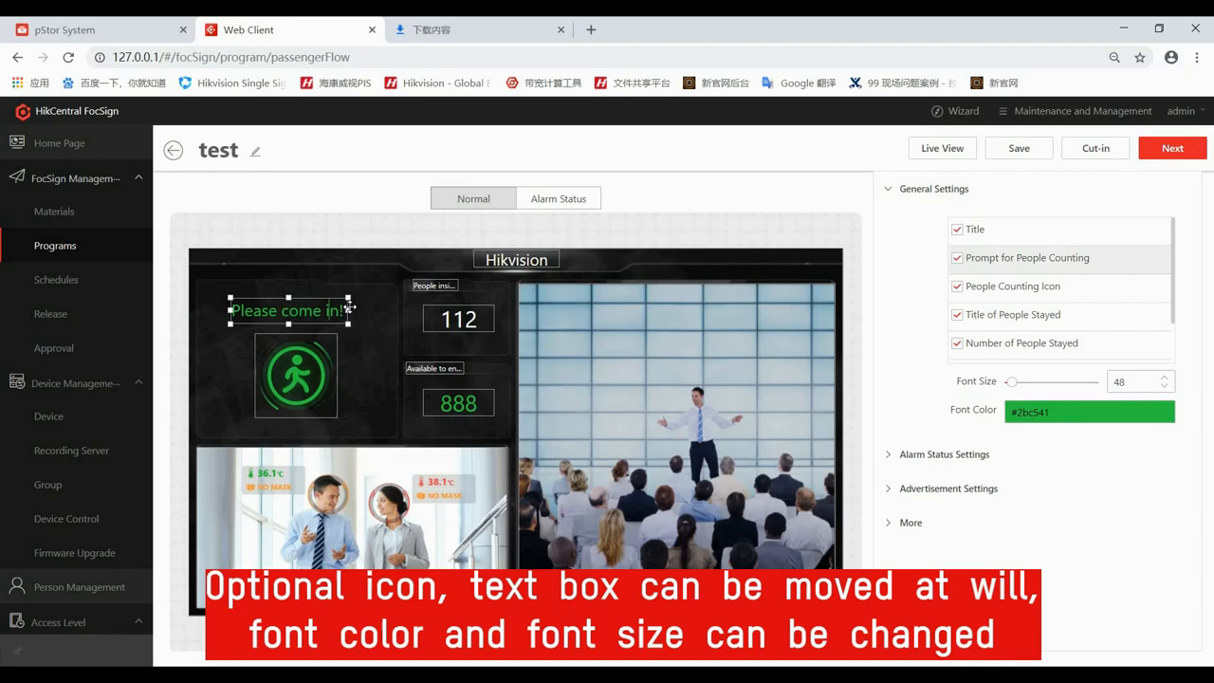
click(1080, 298)
scroll(1072, 313, down, 1)
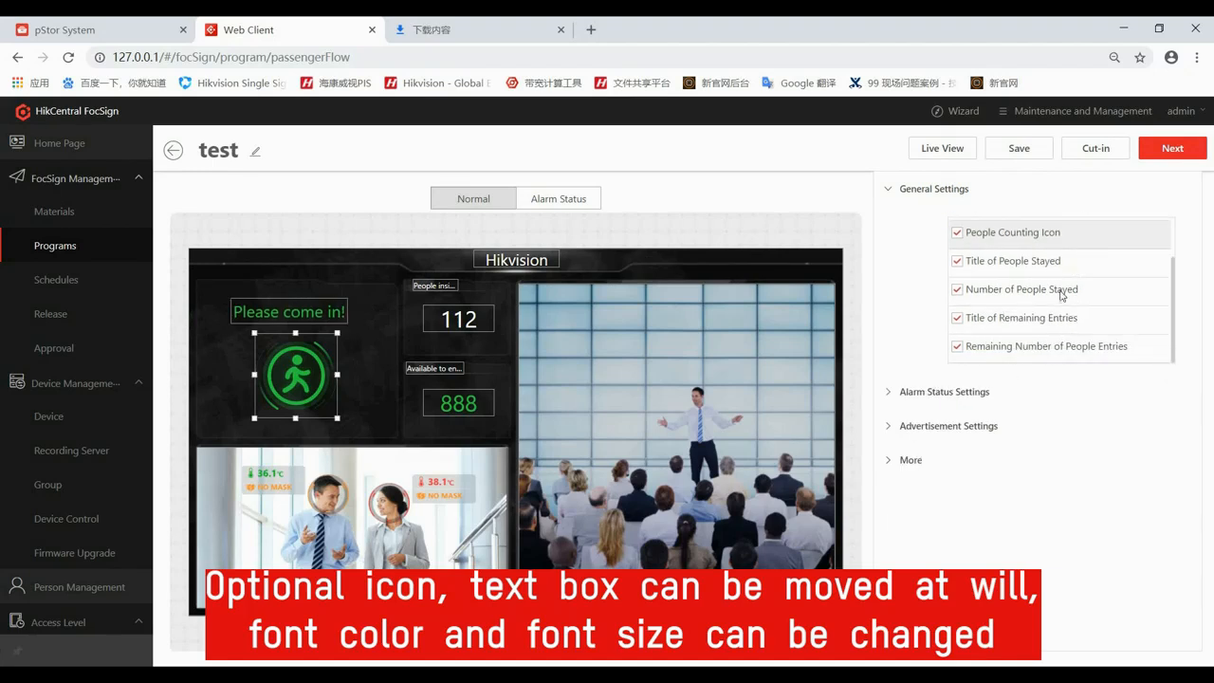
Set the font size of the people-stayed number to about 62
click(1061, 292)
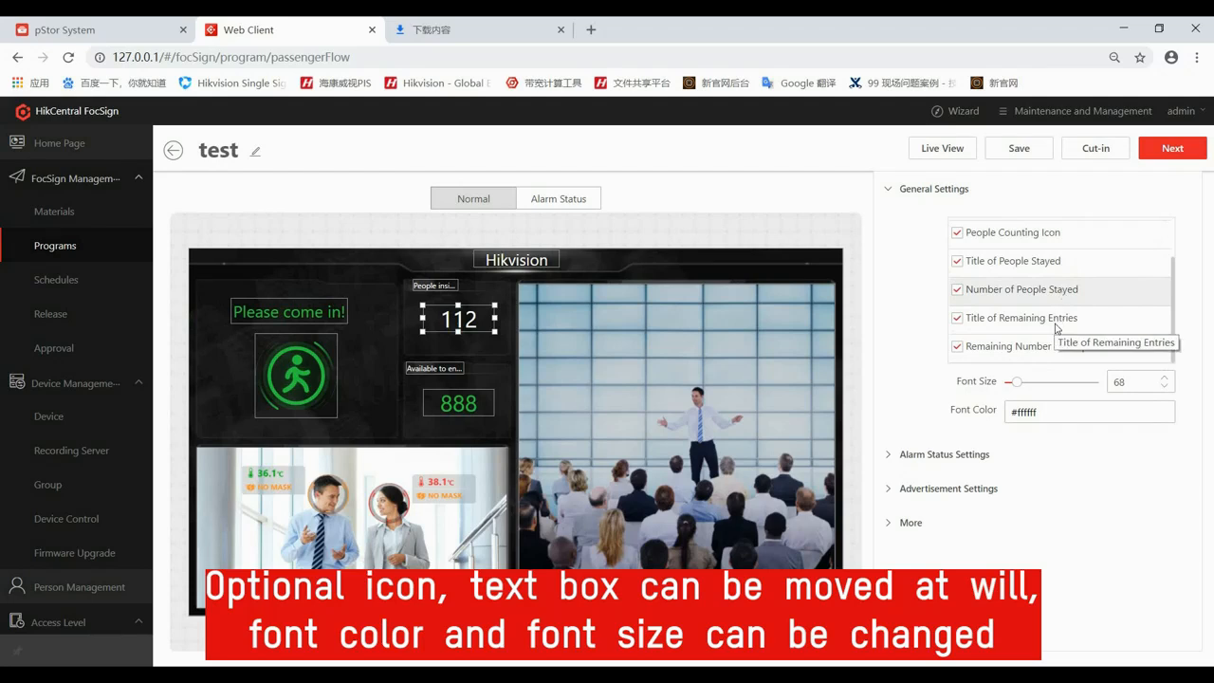
mouse_move(1017, 381)
mouse_down()
mouse_move(1059, 388)
mouse_move(1014, 382)
mouse_up()
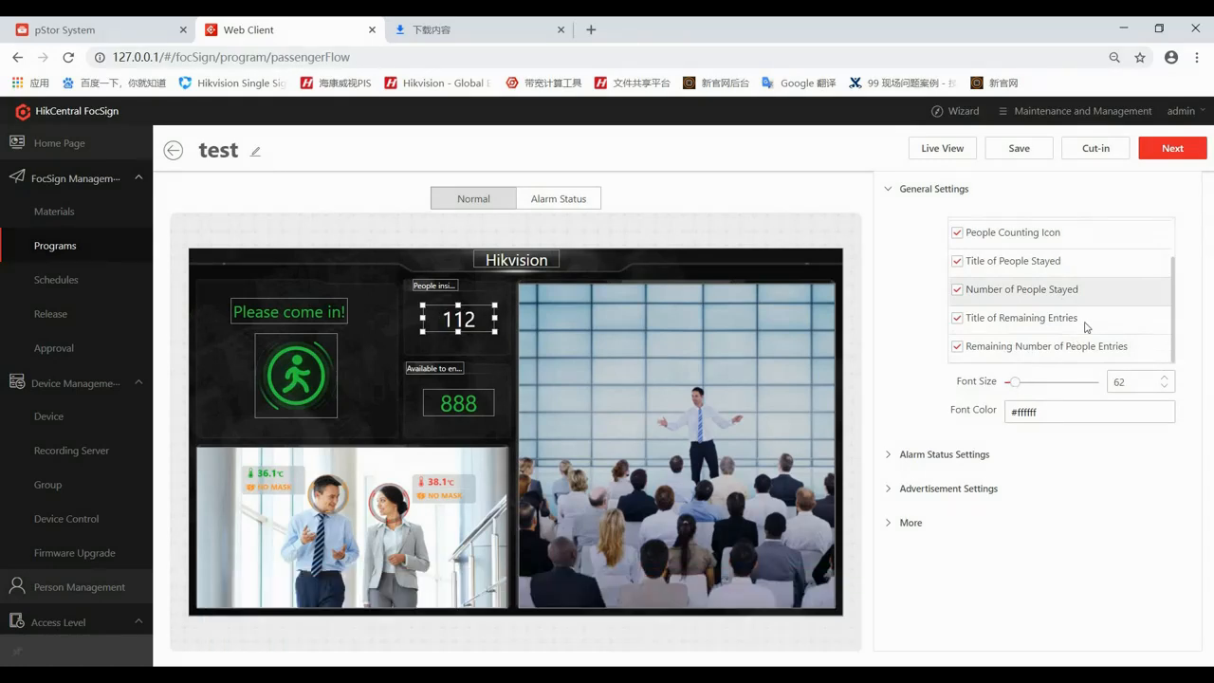
click(1086, 326)
click(1066, 349)
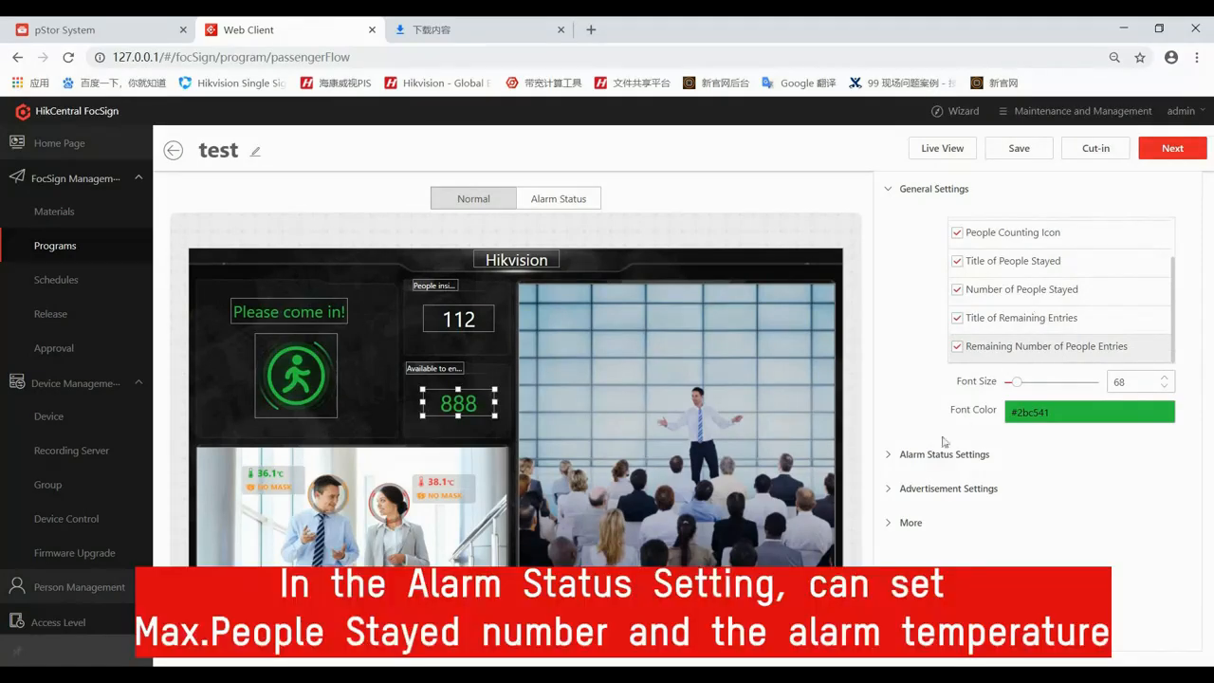
Open the Alarm Status Settings and set Max. People Stayed to 10
click(889, 193)
click(890, 224)
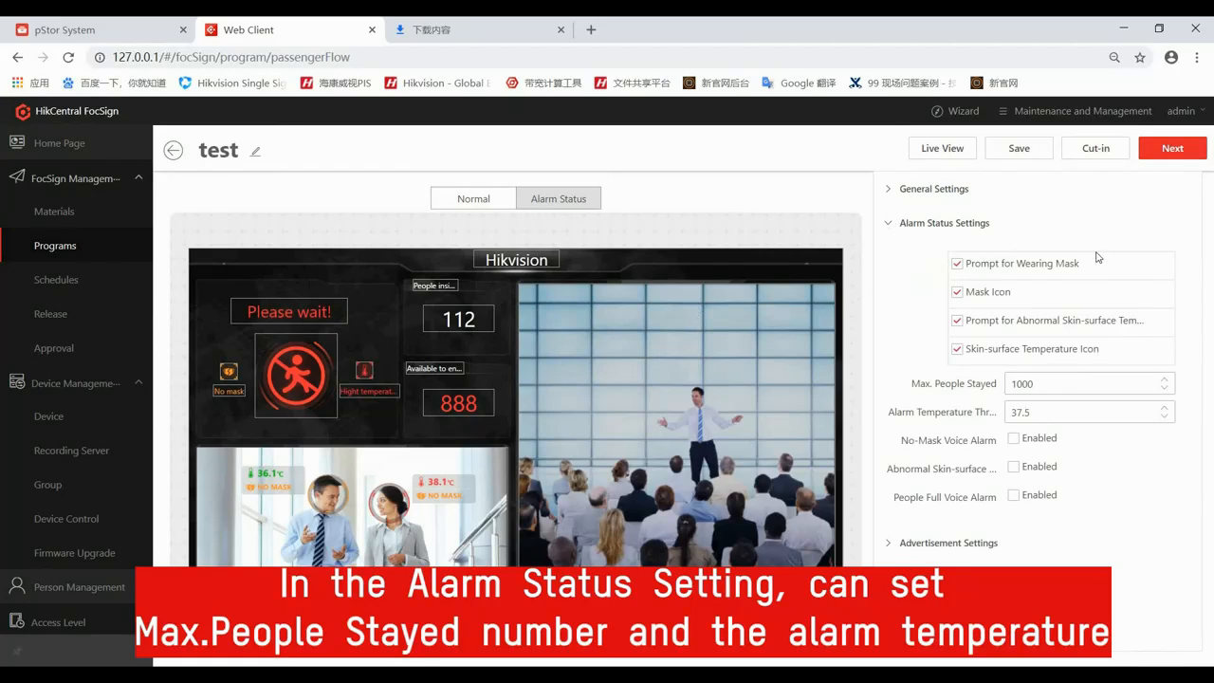
click(1062, 349)
click(1047, 411)
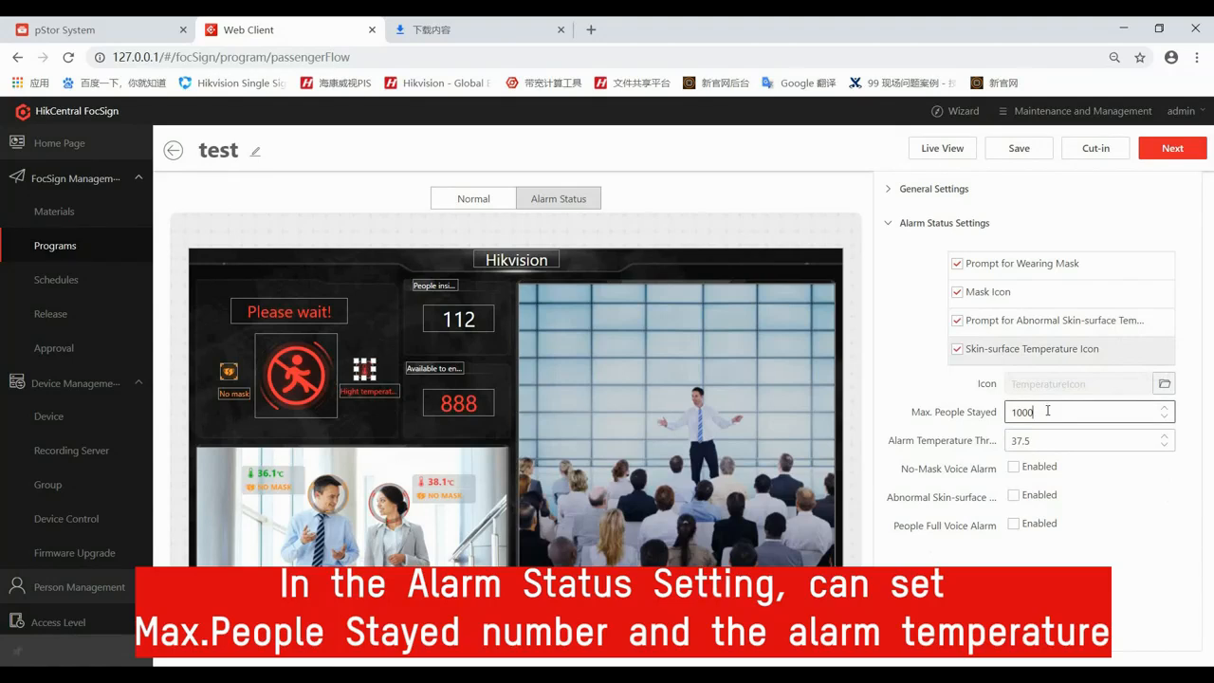
drag(1052, 413, 1007, 417)
text(1)
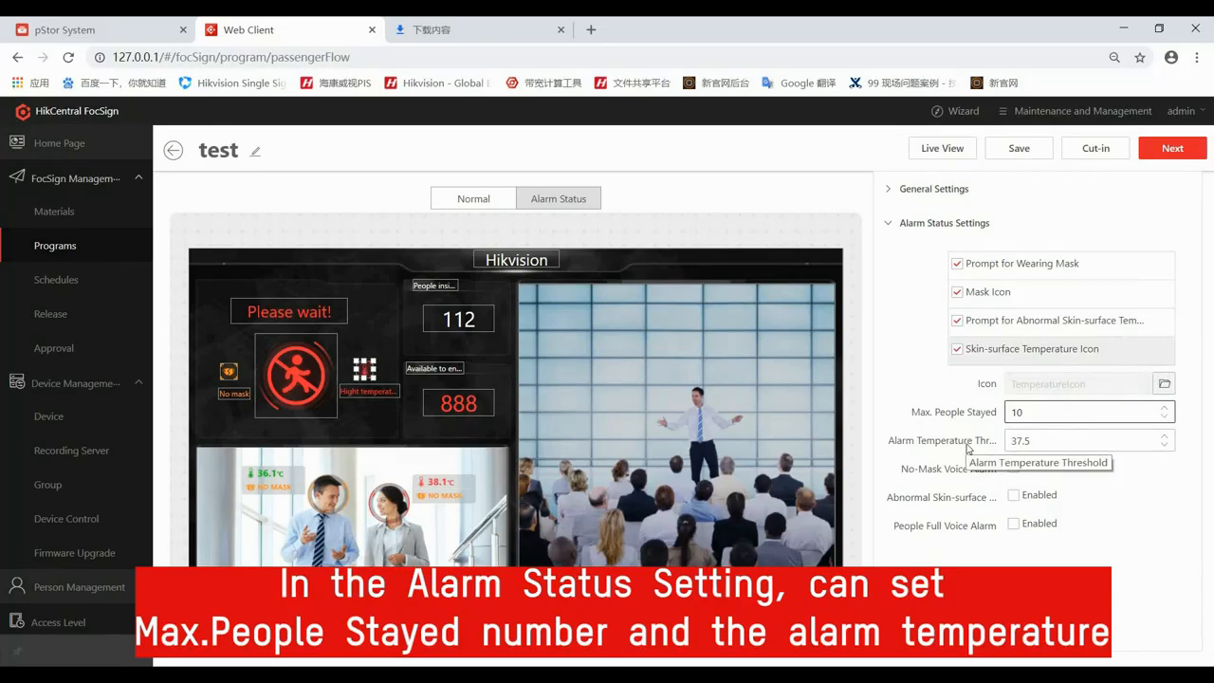
Set the Alarm Temperature Threshold to 35
click(1033, 438)
drag(1038, 438, 1003, 439)
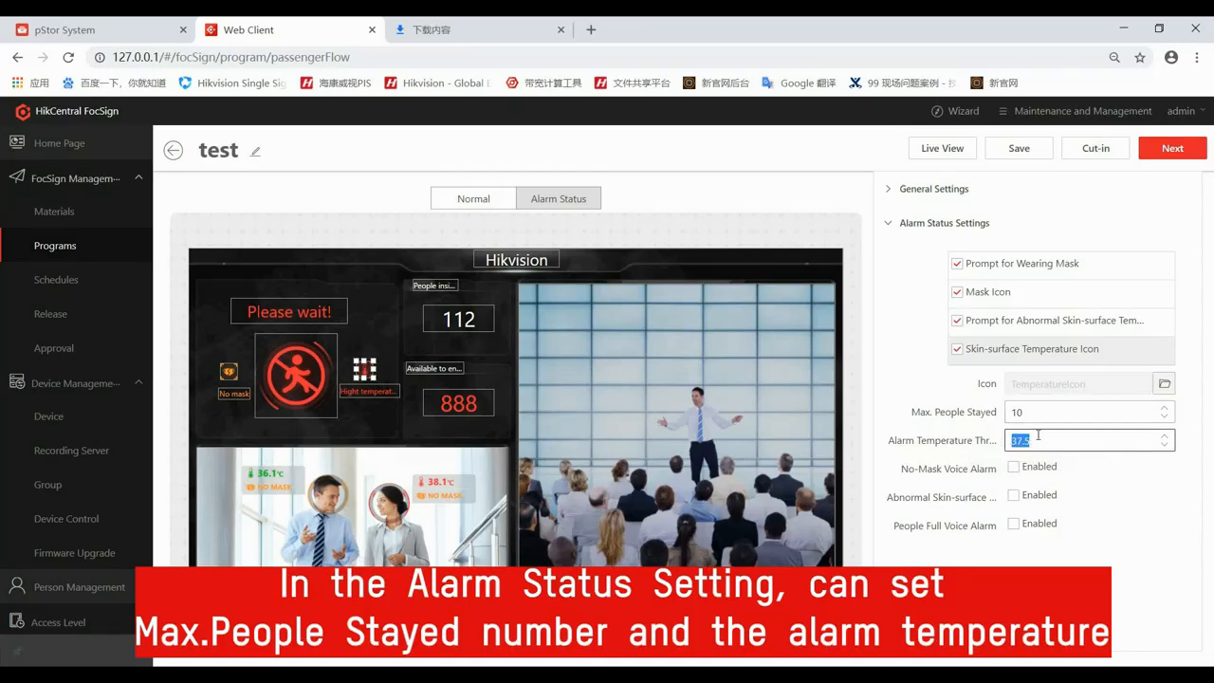
text(35)
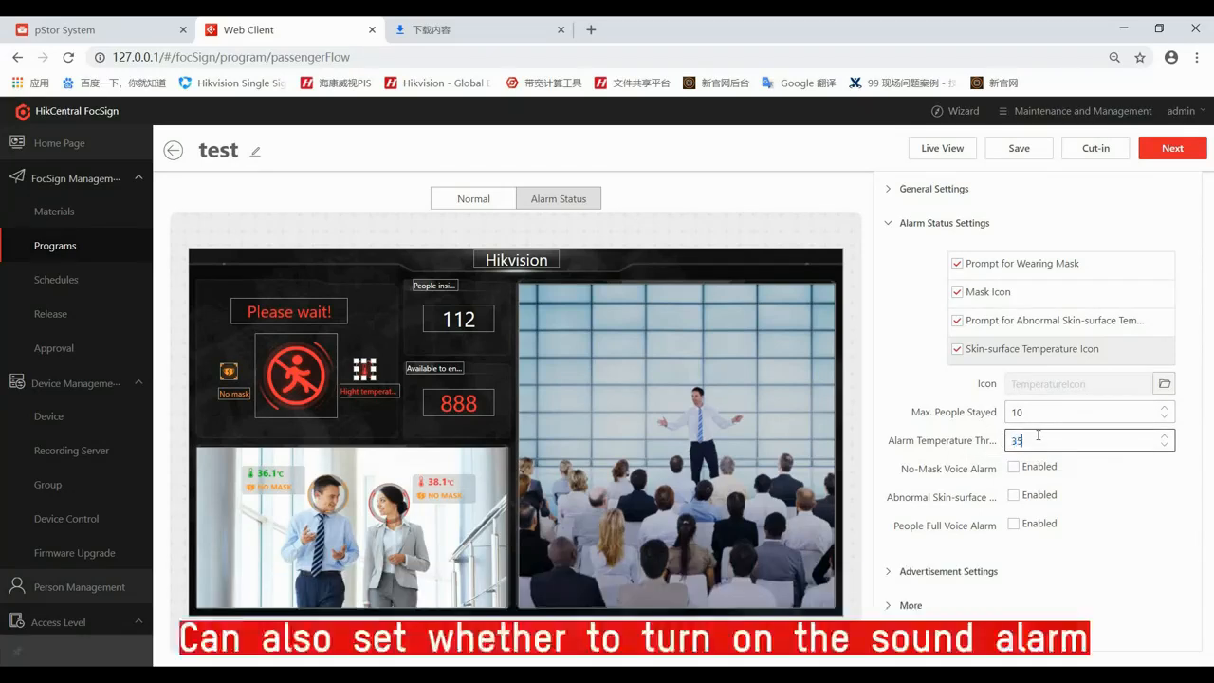
Enable the no-mask, abnormal skin-surface temperature and people-full voice alarms
click(1012, 467)
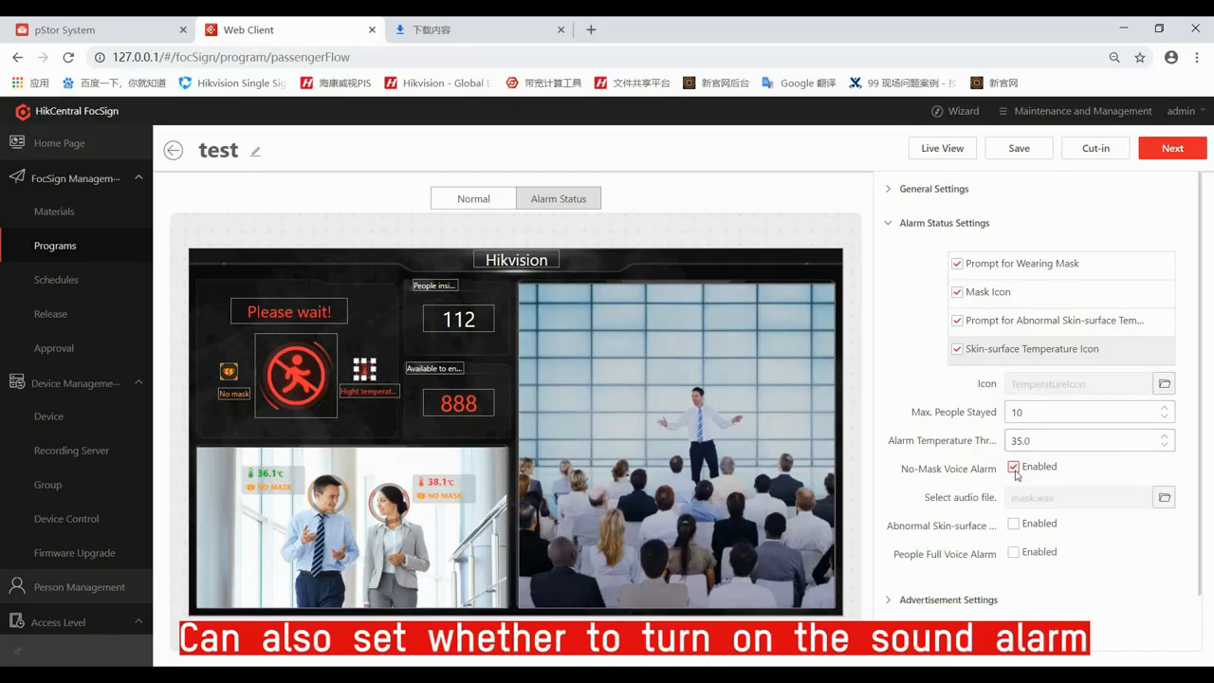
click(1013, 523)
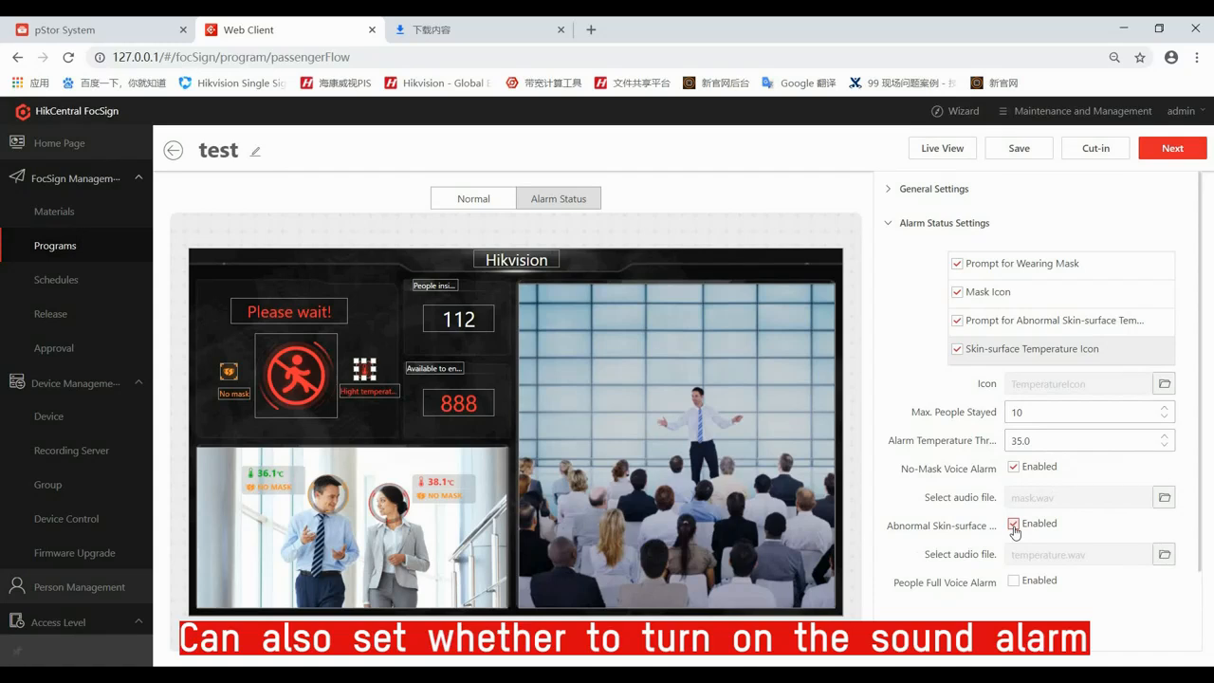
scroll(1060, 507, down, 1)
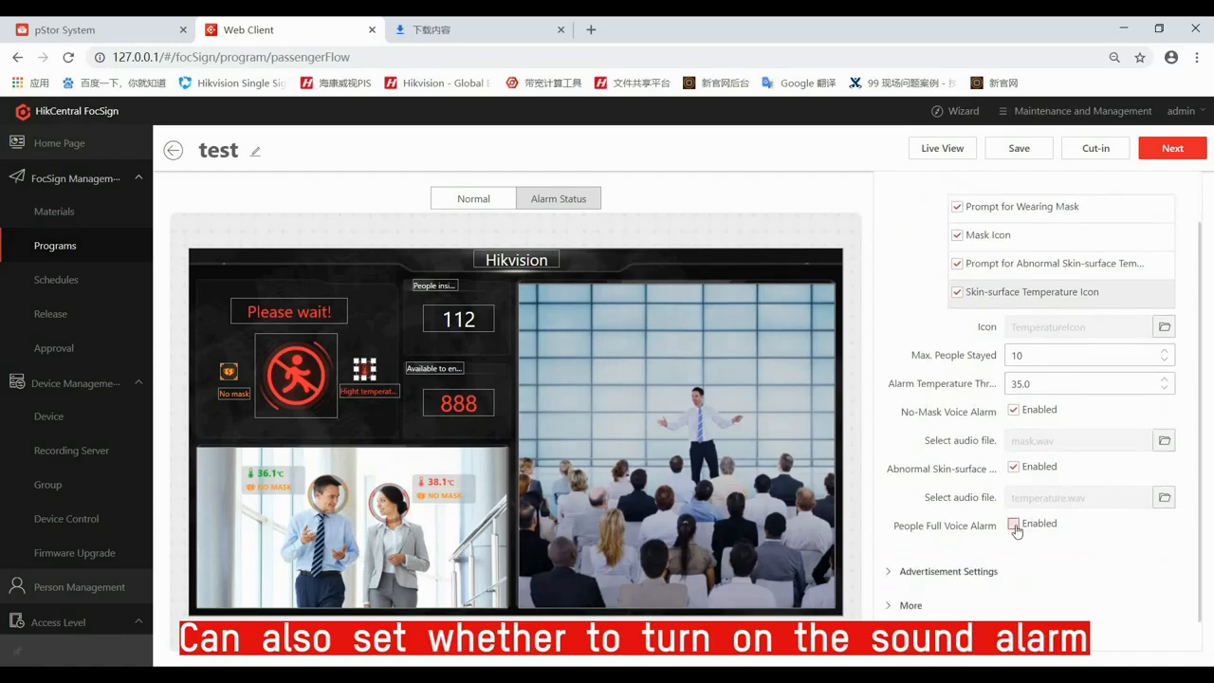
click(1015, 524)
Add the 1FD17CB0 picture to the advertisement playlist
scroll(1043, 479, down, 1)
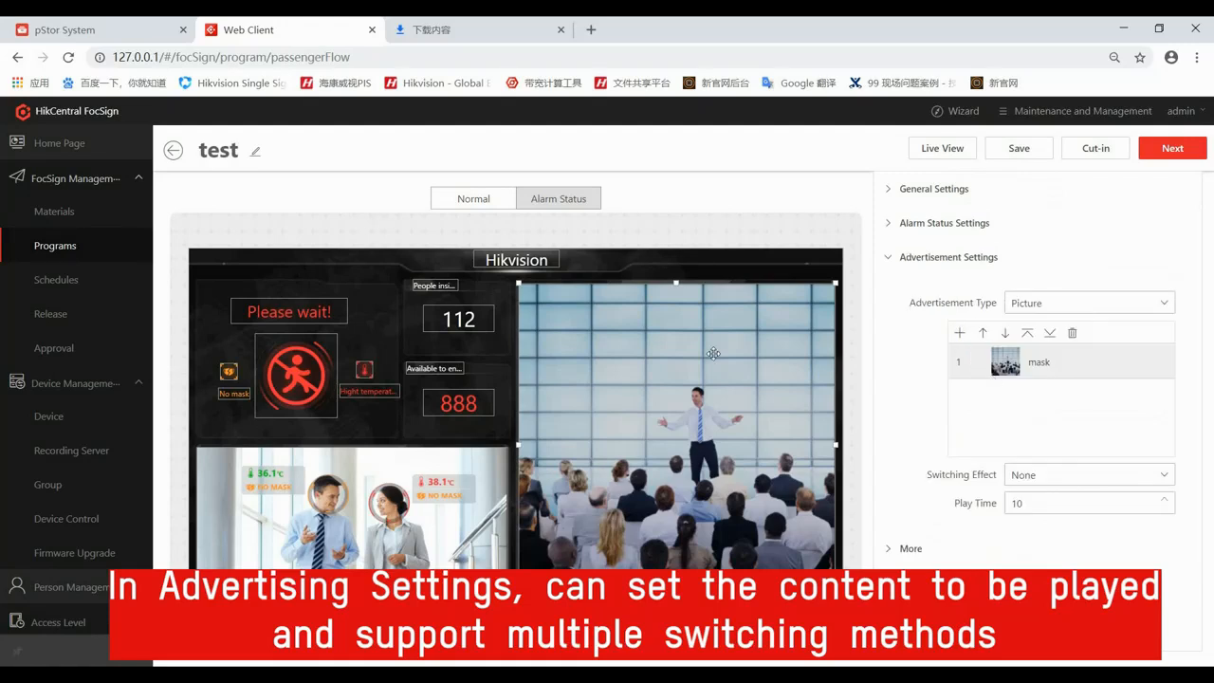
click(959, 334)
click(941, 163)
click(1093, 651)
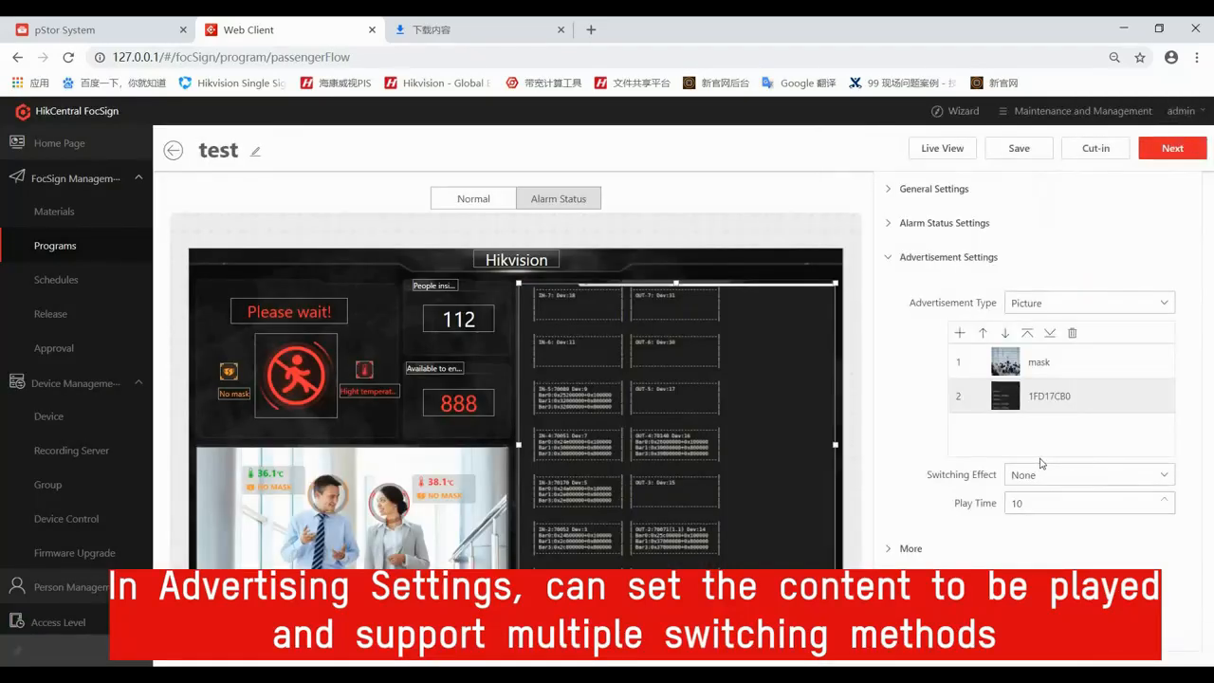
Set the advertisement switching effect to Left In Right Out and the play time to 13
click(1043, 361)
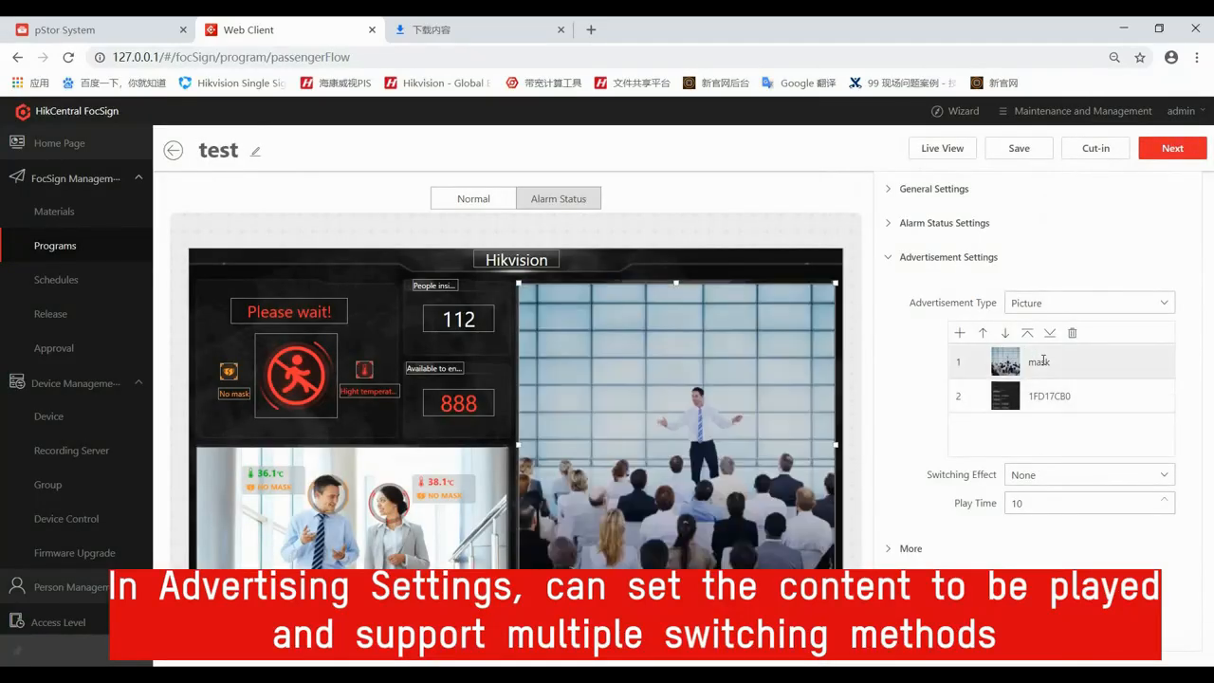
click(1152, 477)
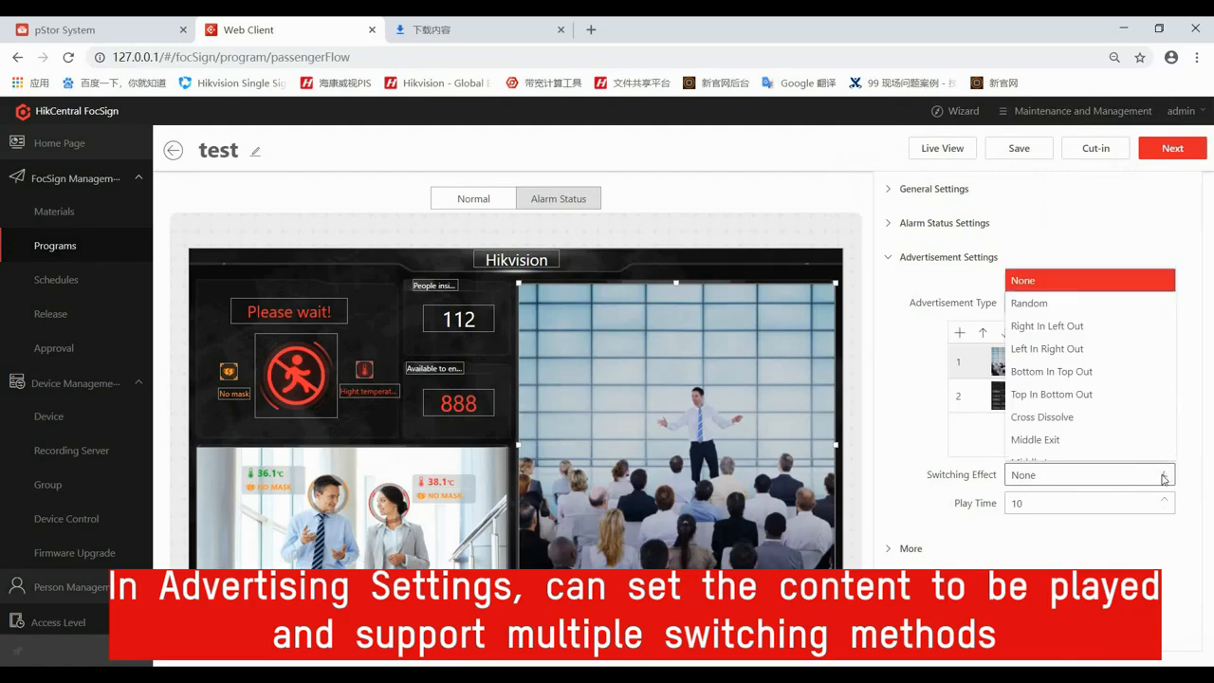
click(1045, 303)
click(1165, 474)
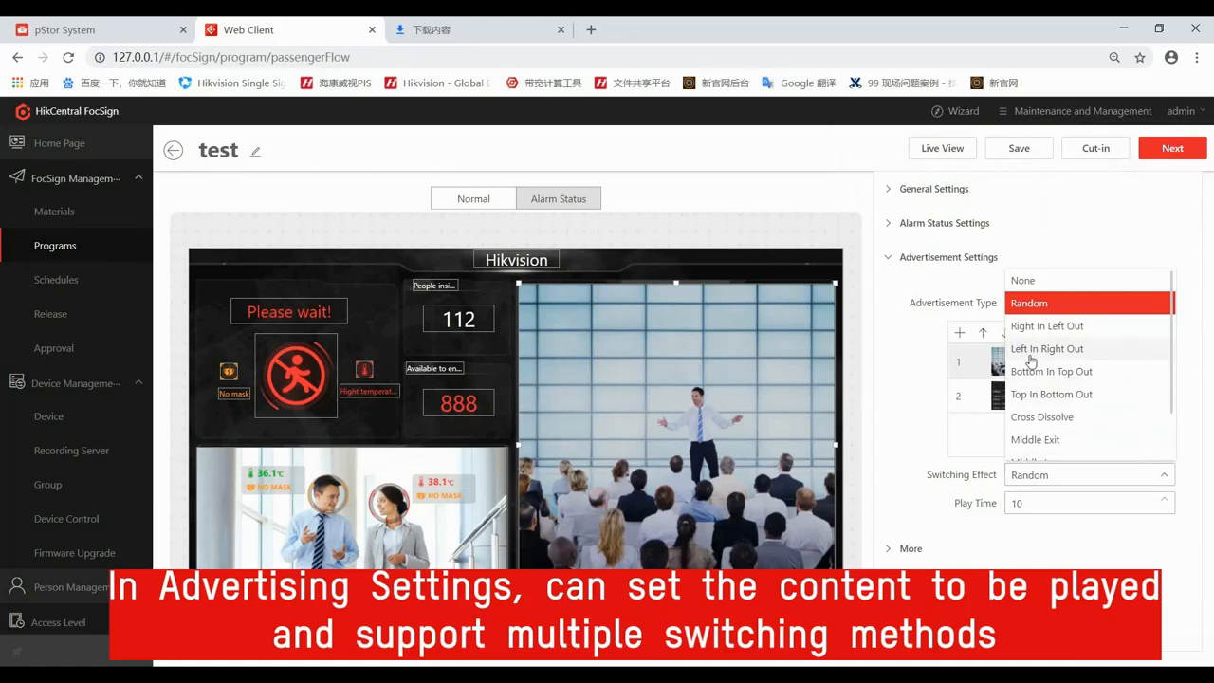
click(1037, 348)
click(1166, 499)
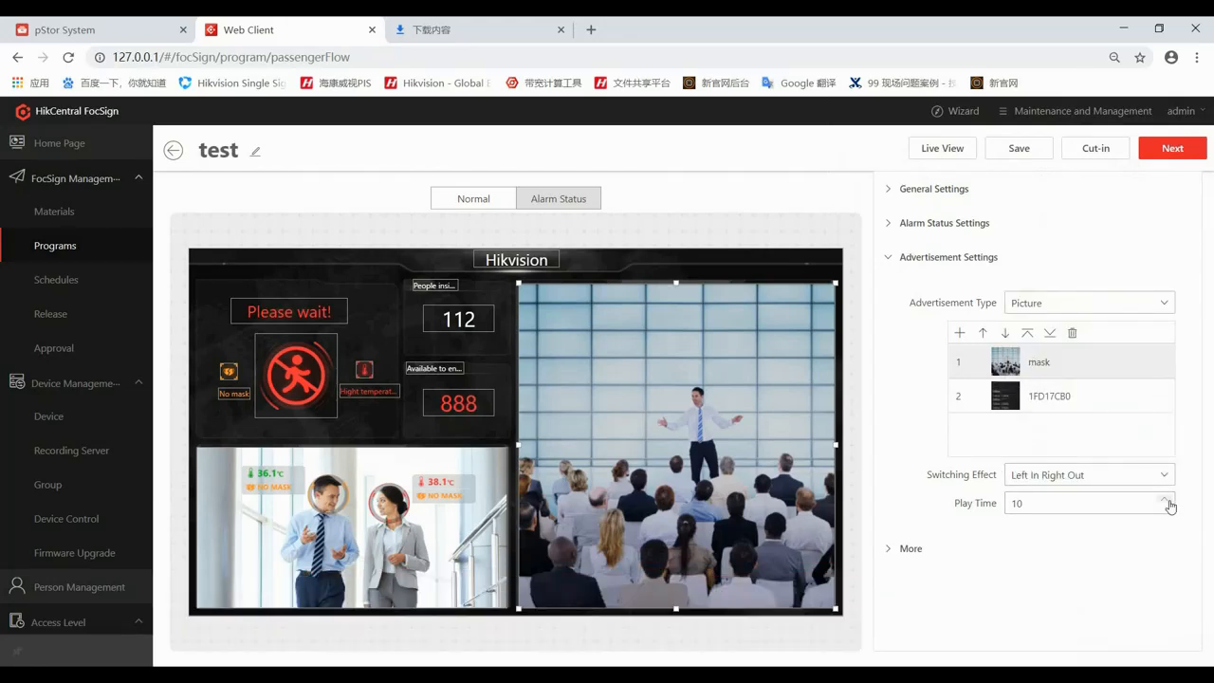
click(1165, 498)
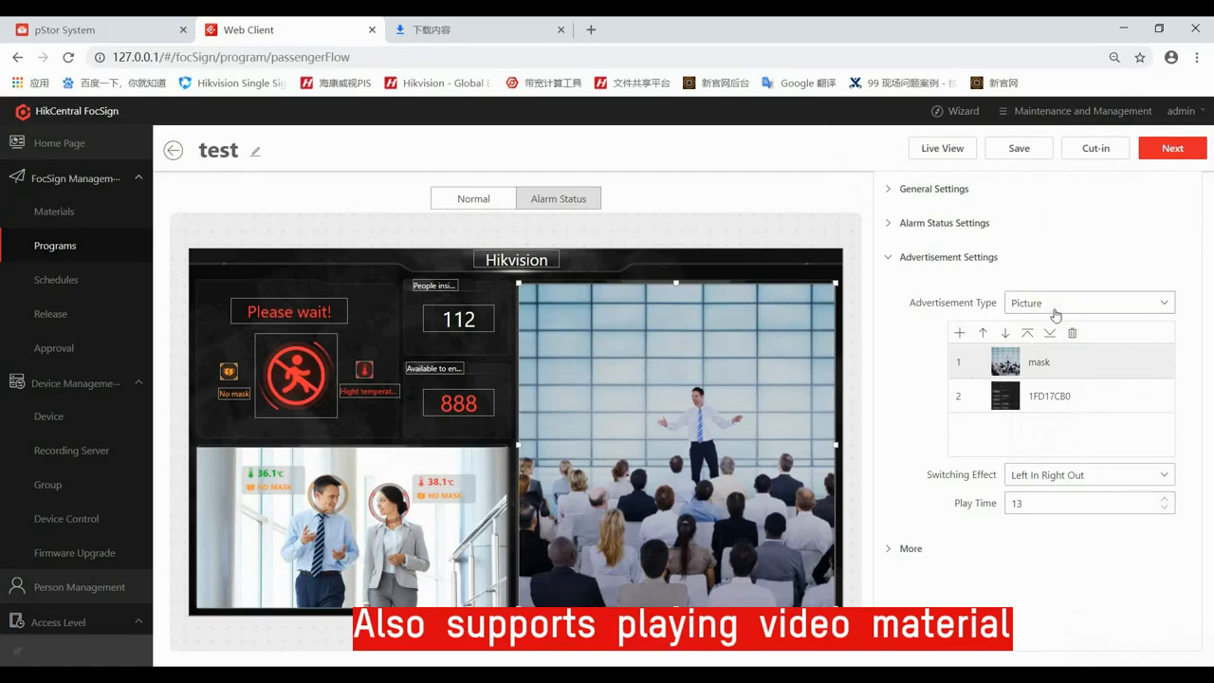
Try switching the advertisement type to Video and adding video material
click(1166, 303)
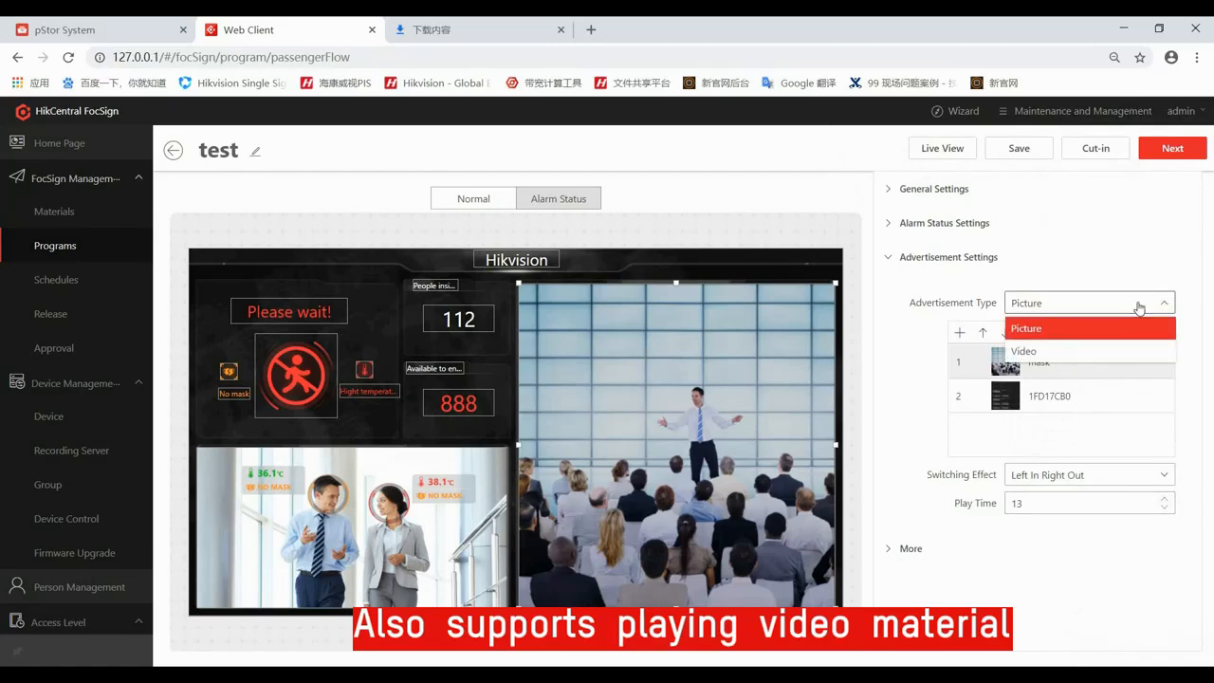
click(1029, 352)
click(960, 334)
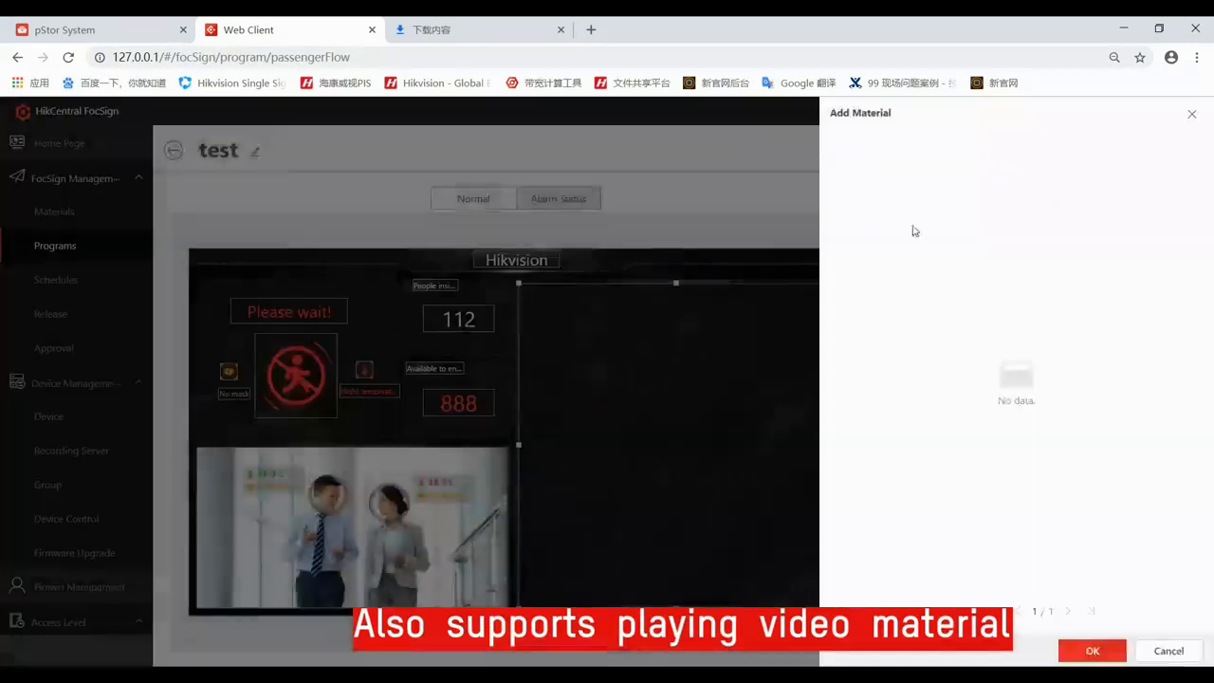
click(1192, 114)
Set the advertisement type back to Picture and add the 37C6F0A9 picture to the playlist
click(1053, 302)
click(1041, 332)
click(958, 334)
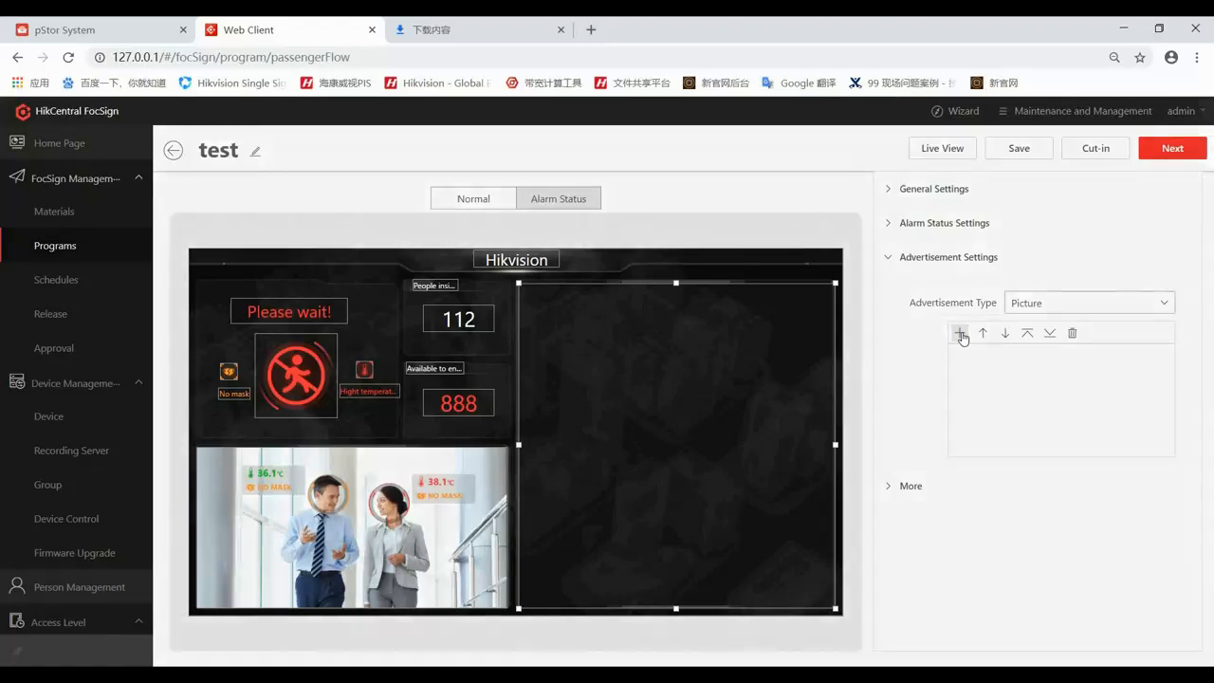
click(1063, 162)
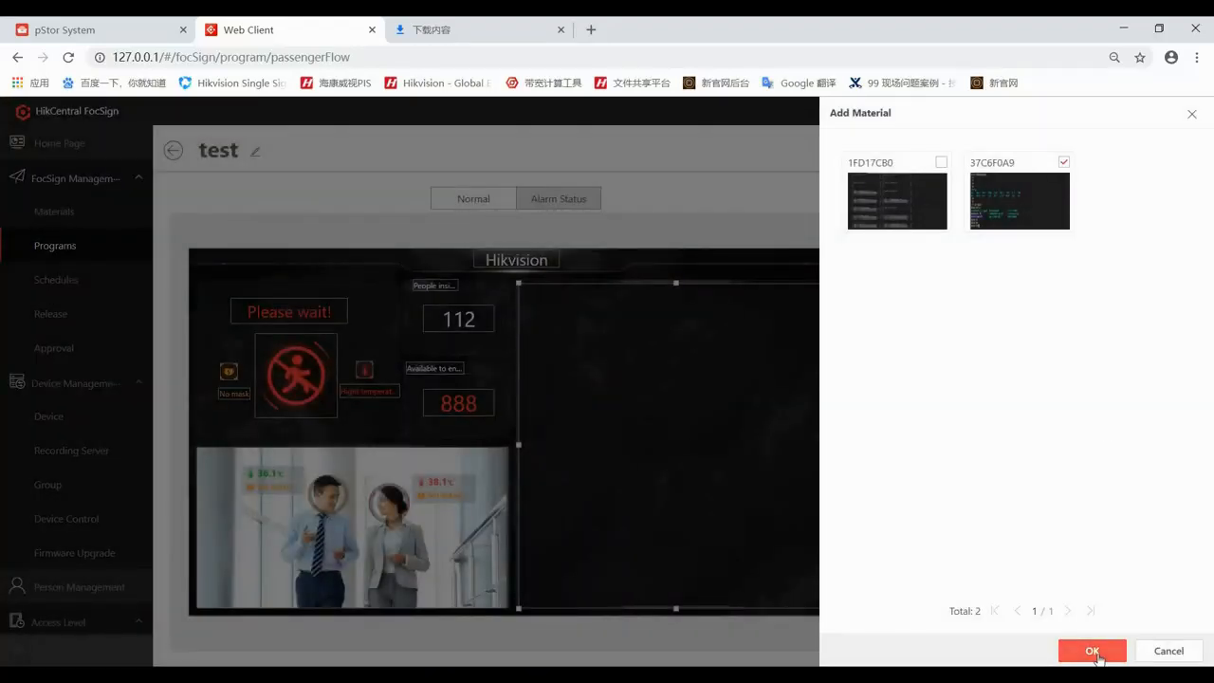
click(1091, 650)
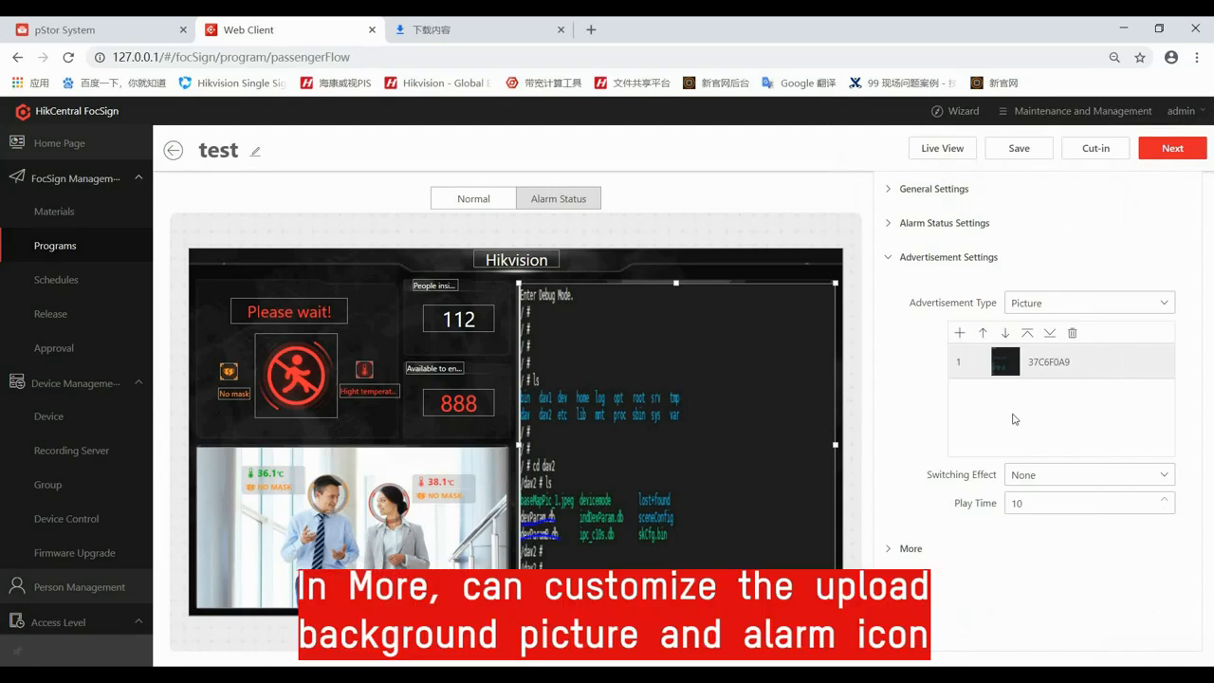
Review the More section's background and alarm picture options, then continue to scheduling the program
click(890, 261)
click(889, 294)
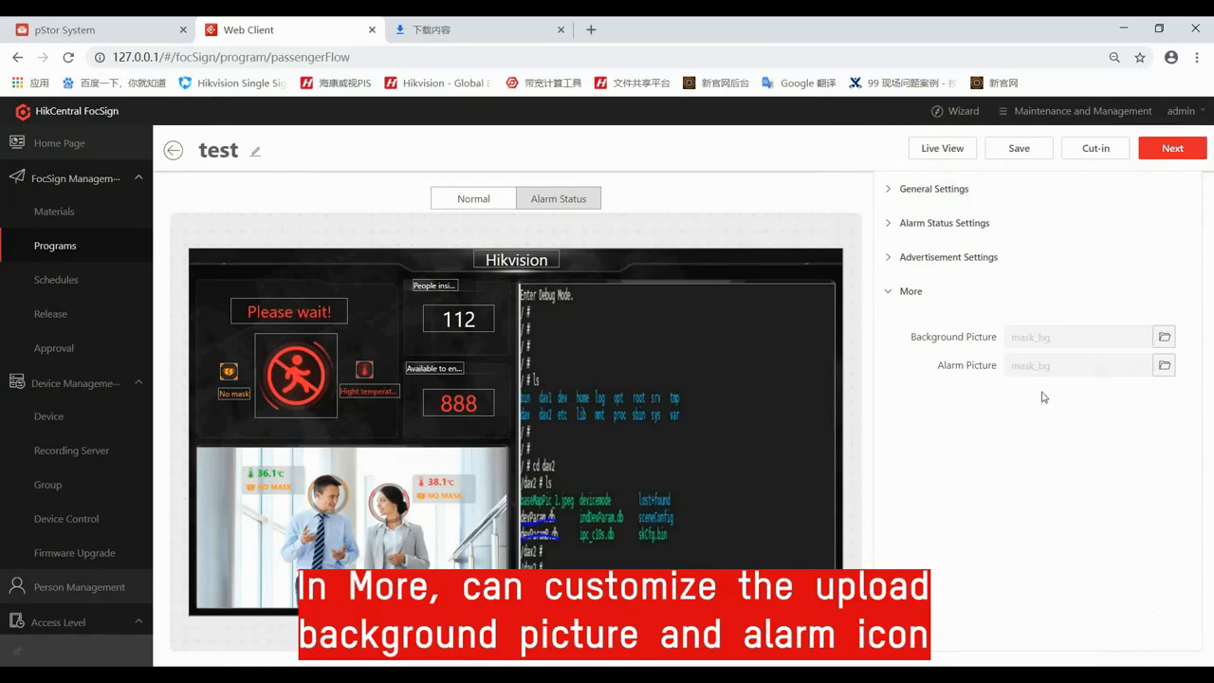
click(888, 294)
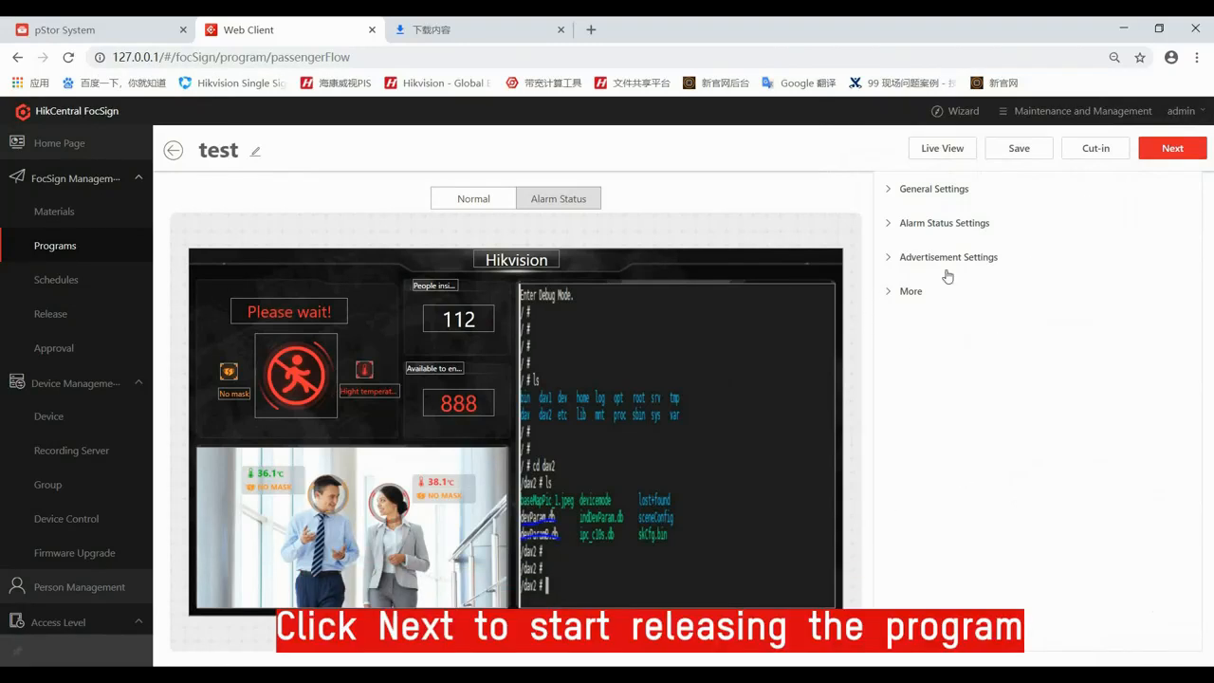
click(1147, 152)
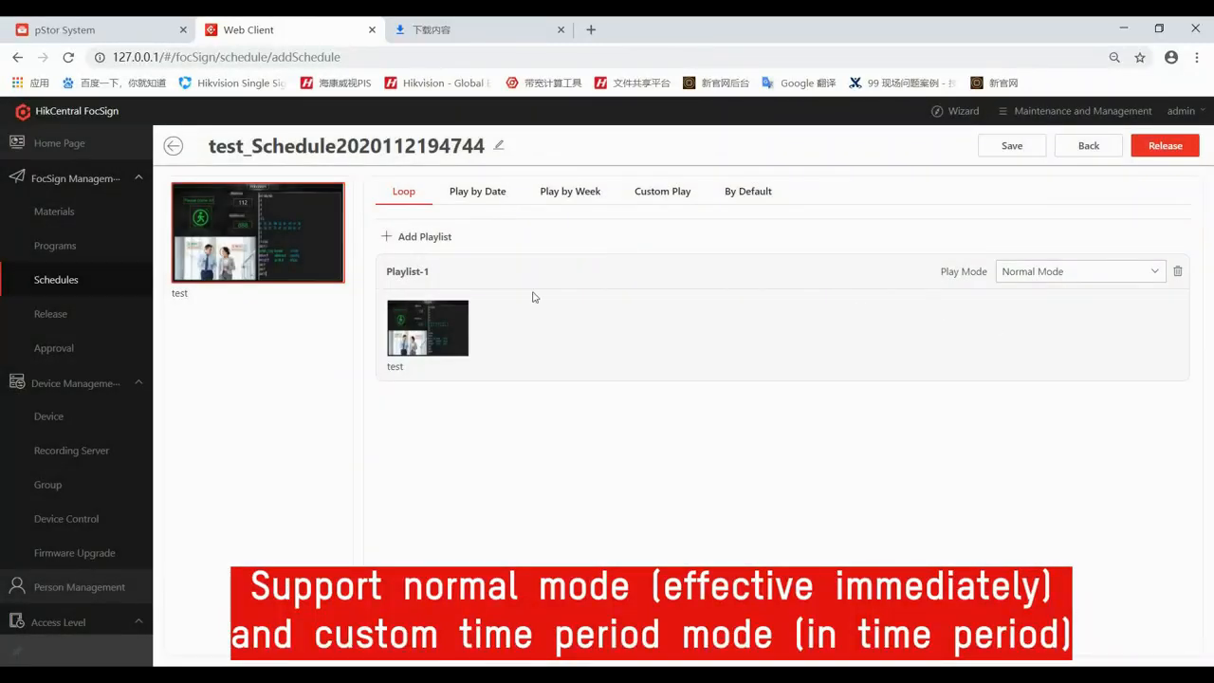
Try setting the playlist's play mode to Period Mode with a start date of 18 November 2020
click(1149, 273)
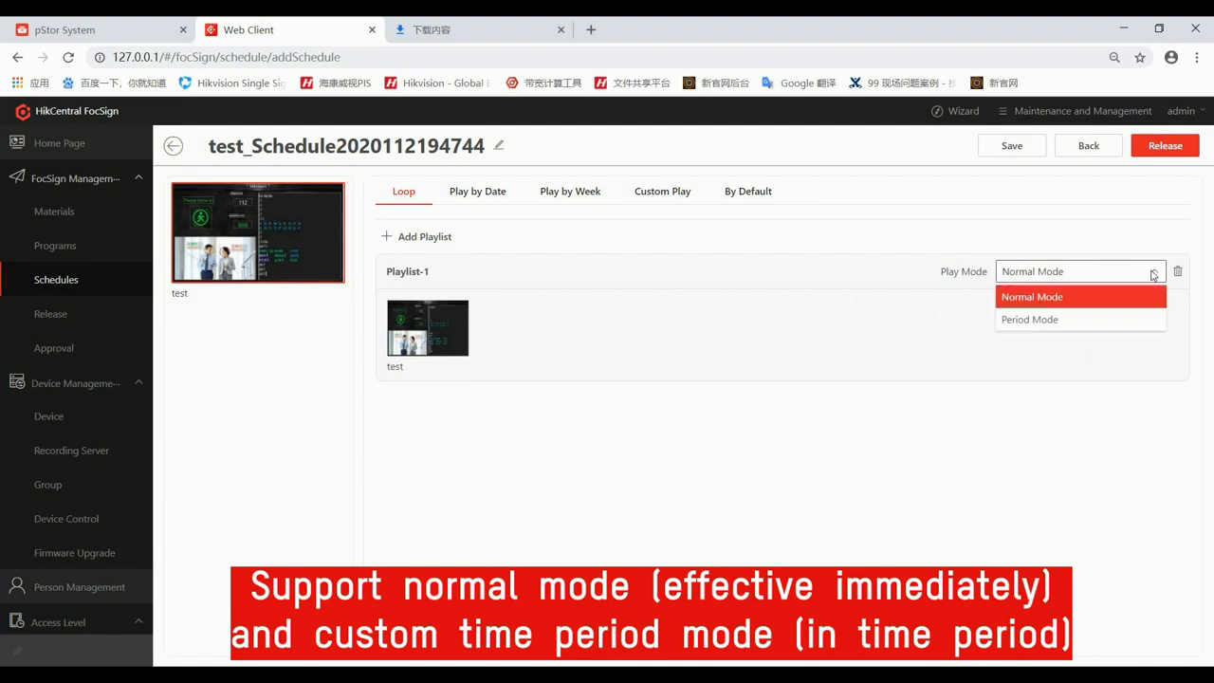
click(1029, 324)
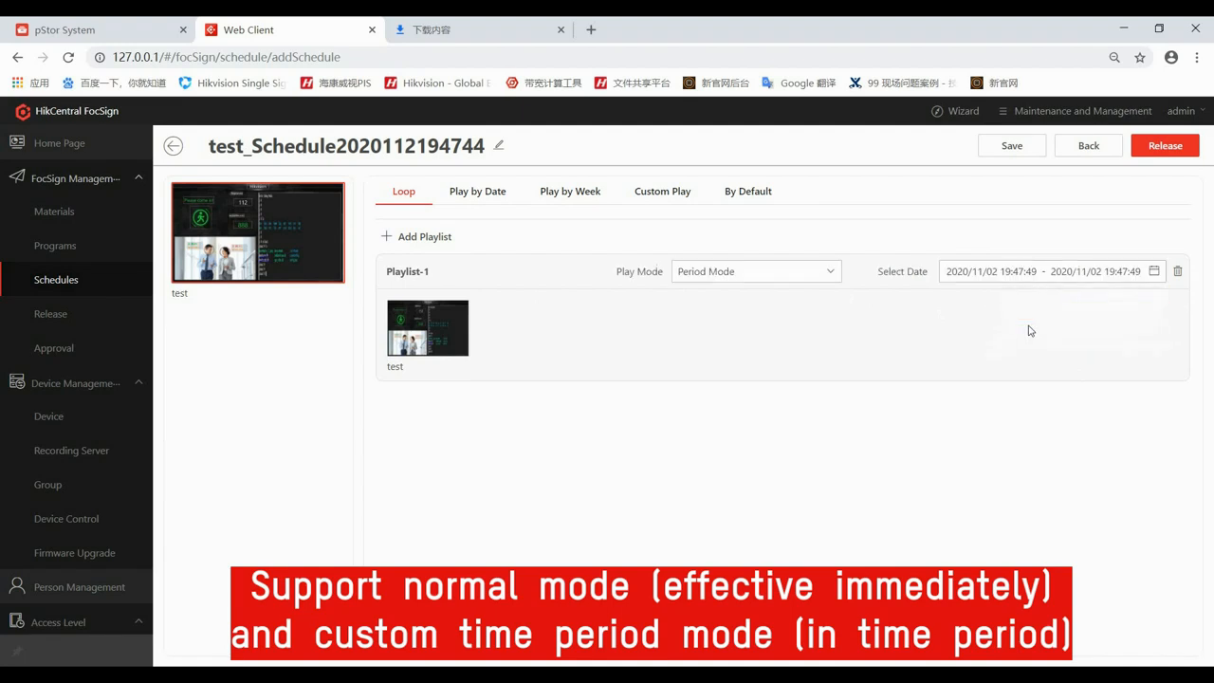
click(971, 271)
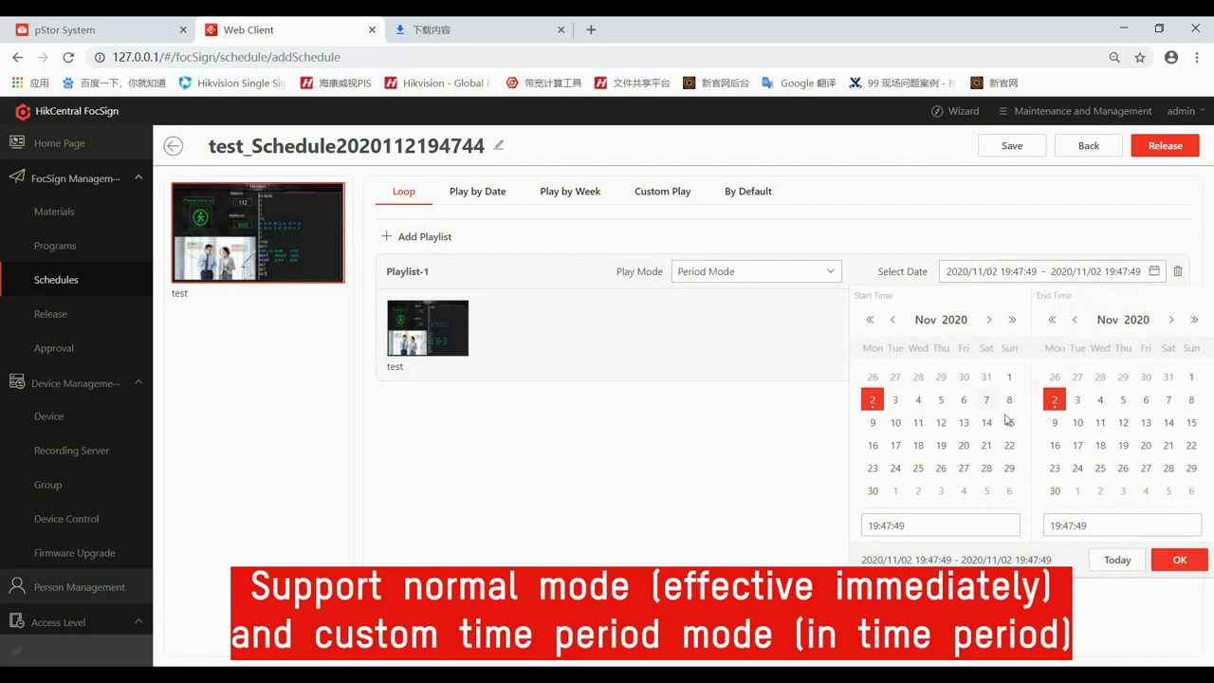
click(917, 445)
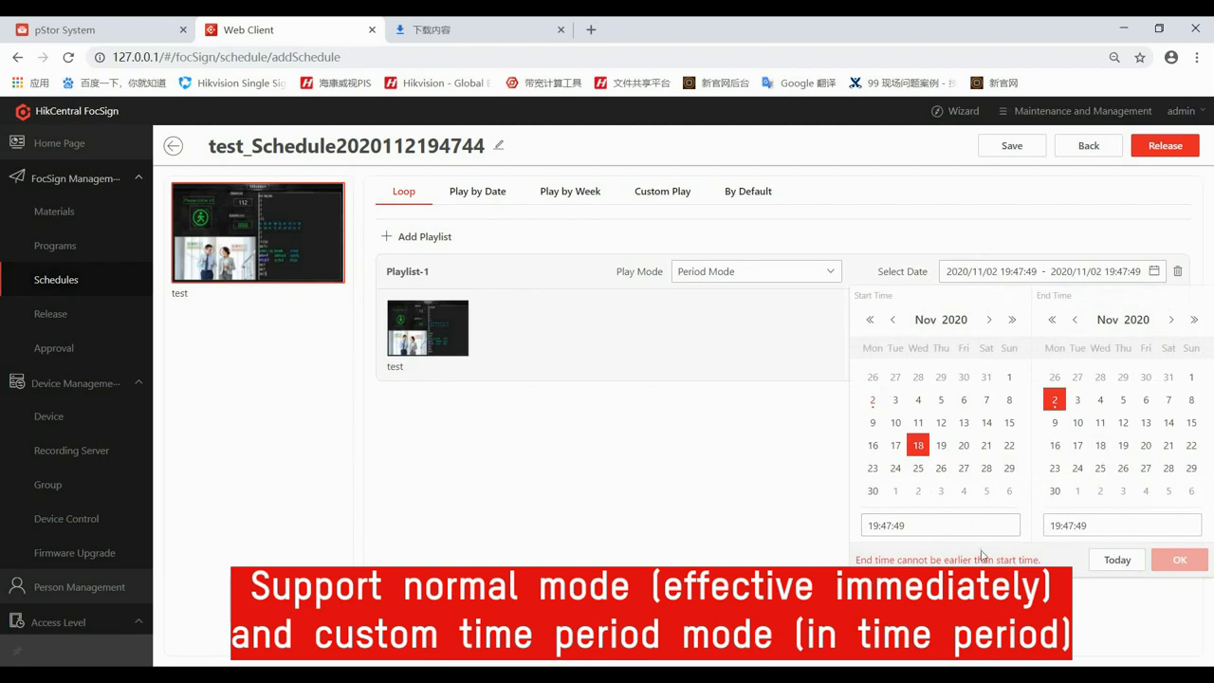
click(937, 526)
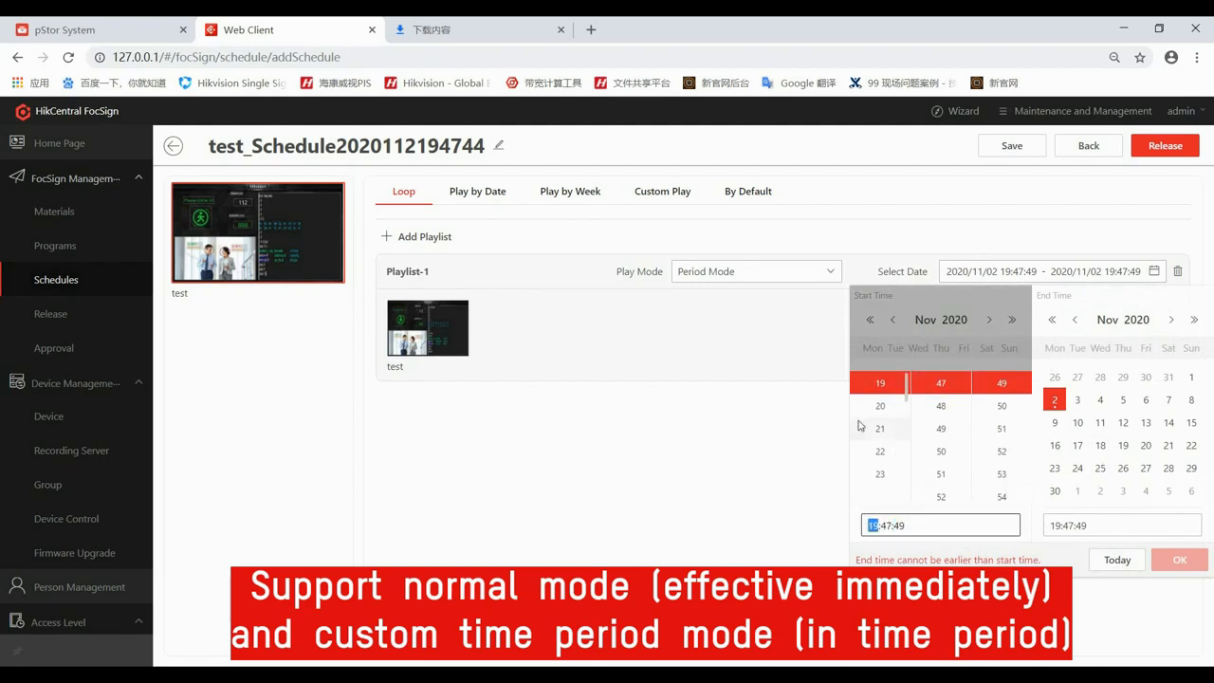
click(734, 366)
click(817, 276)
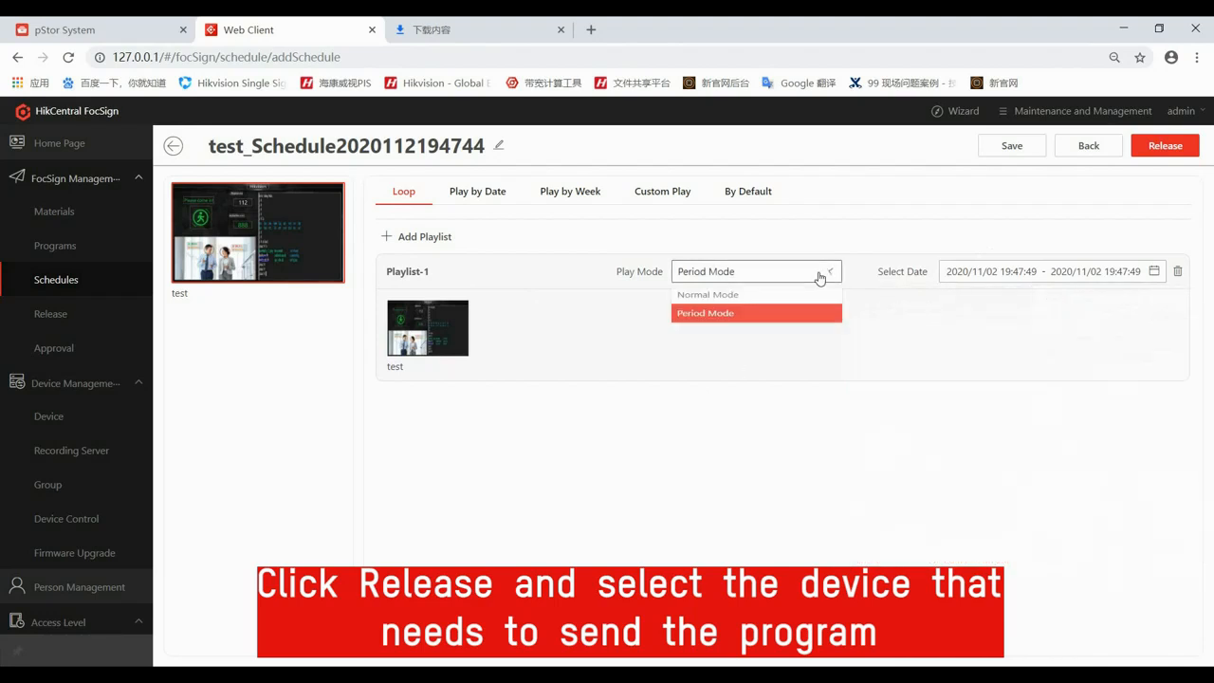
click(710, 294)
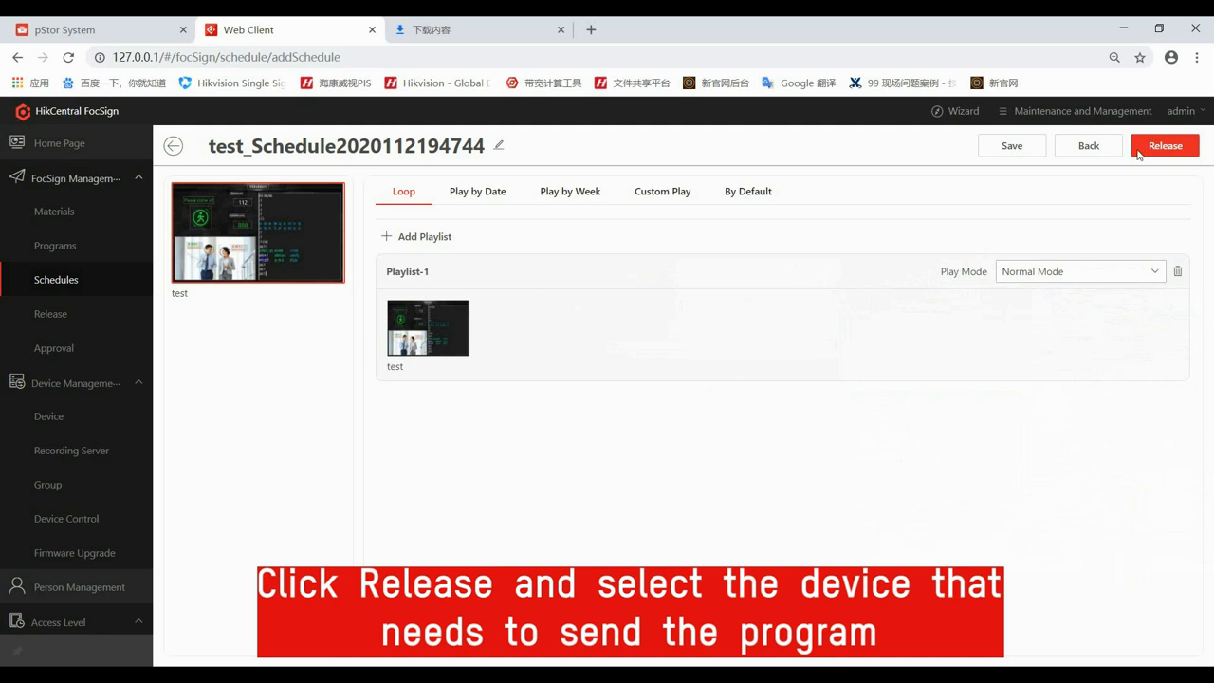
Release the schedule to the box terminal and check its release status
click(1167, 156)
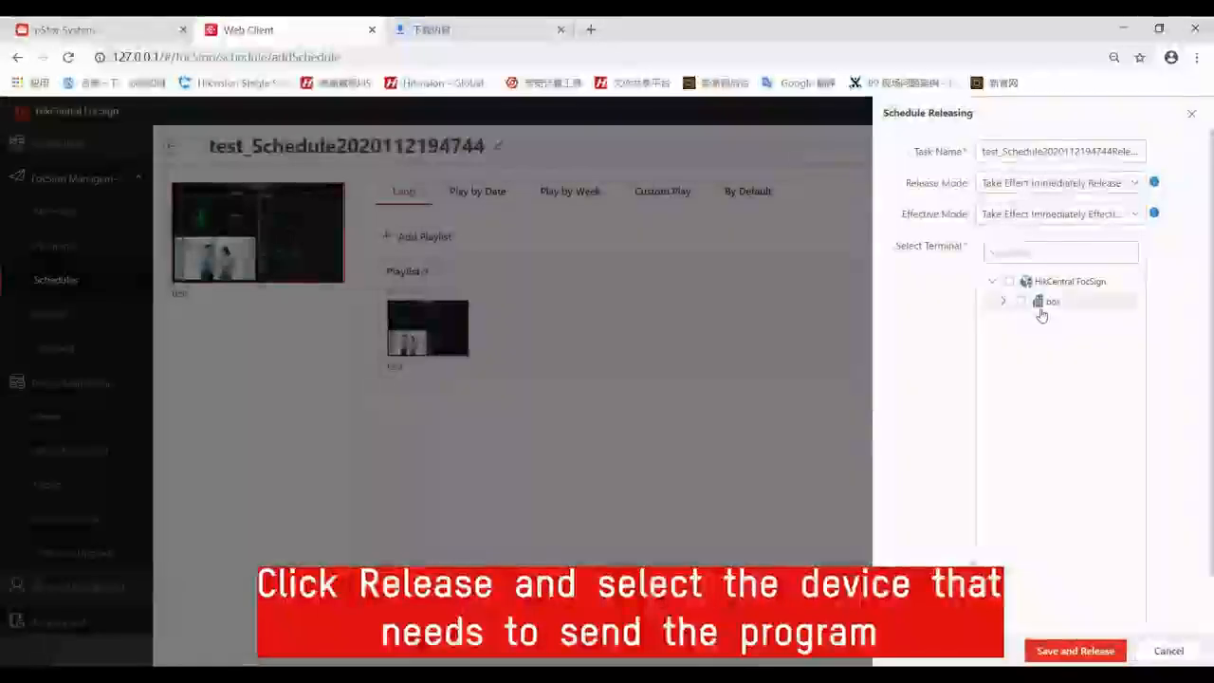
click(1003, 304)
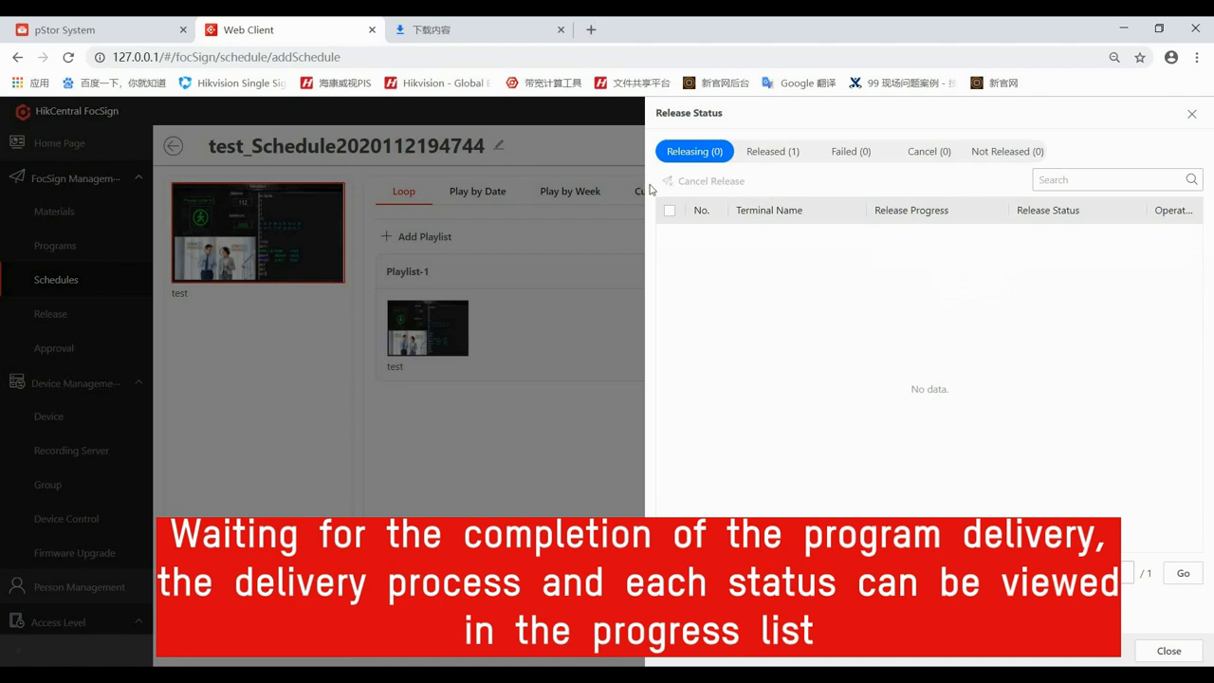
click(780, 155)
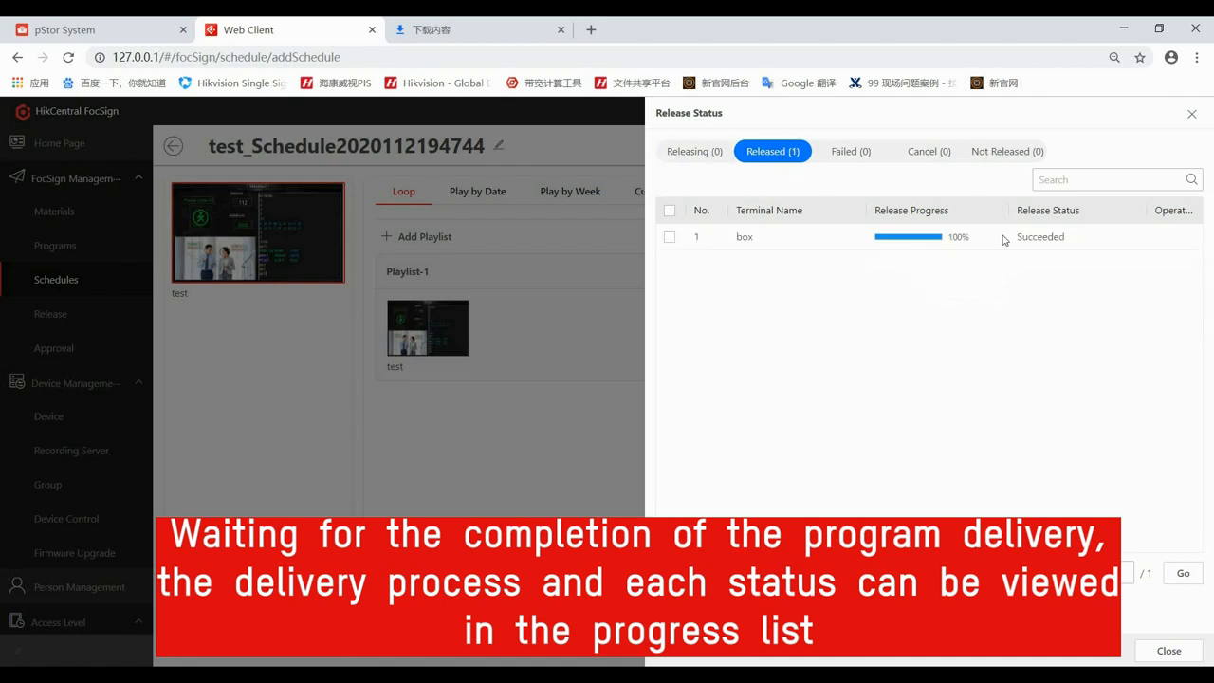
click(1190, 116)
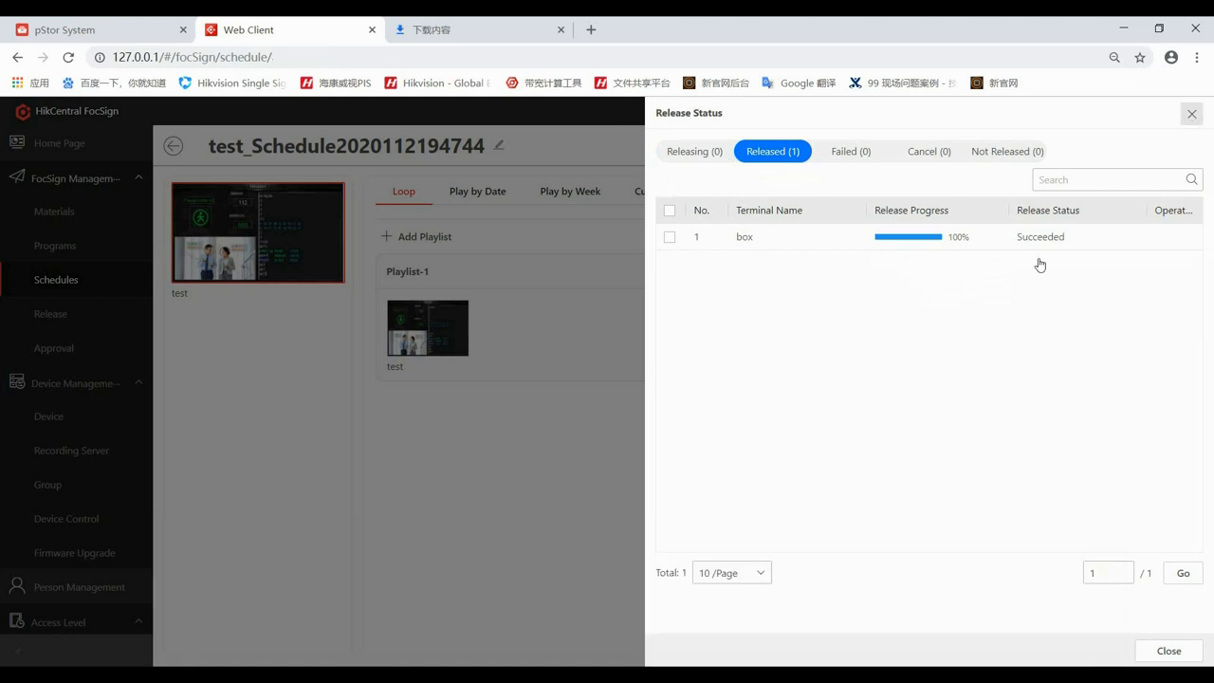